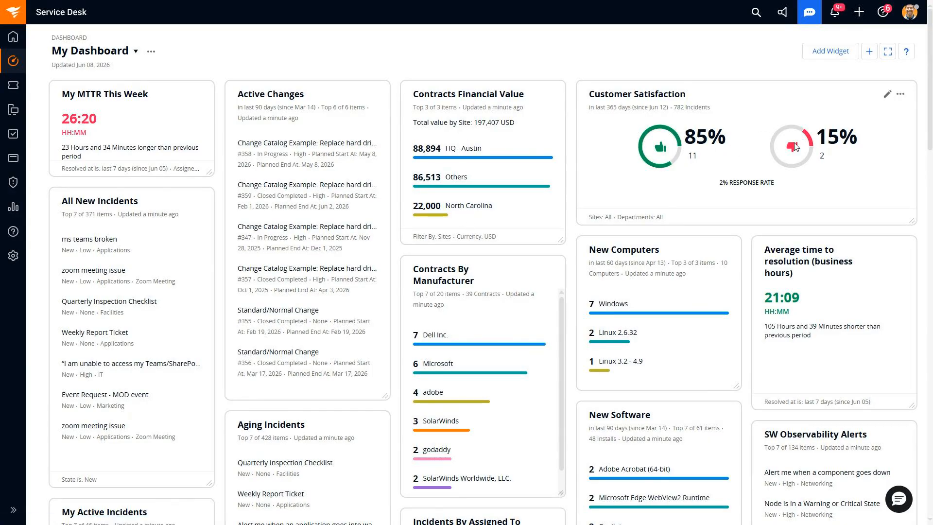
Step: Move the Customer Satisfaction widget directly beside My MTTR This Week and enlarge it to three columns wide
scroll(776, 202, down, 2)
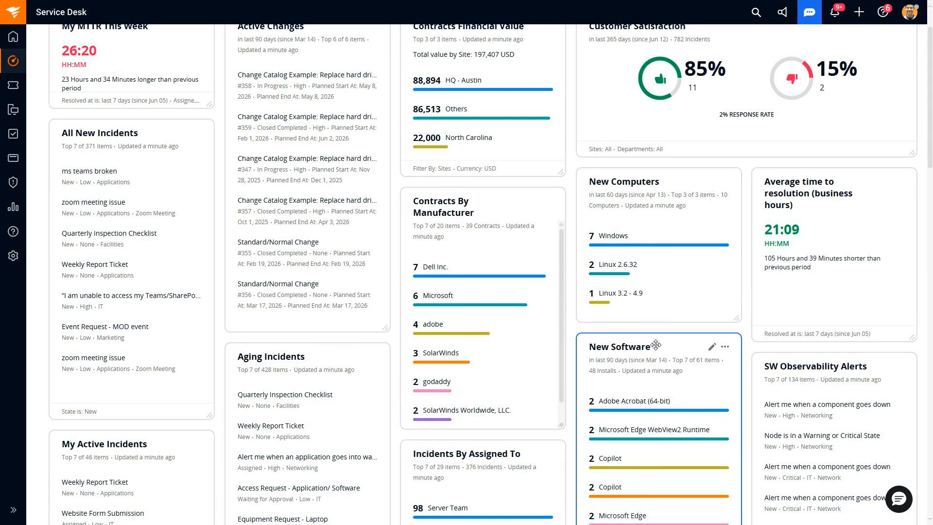
scroll(710, 281, up, 2)
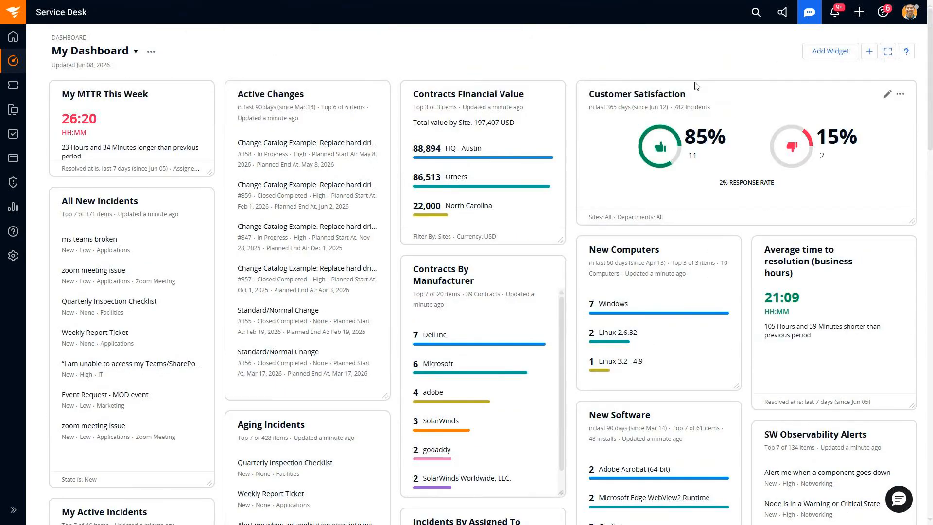
drag(714, 91, 400, 95)
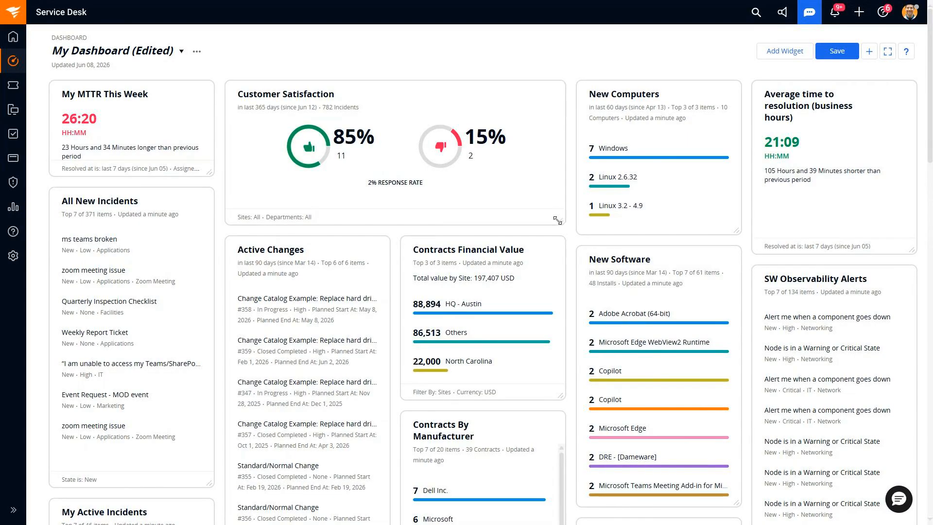
drag(556, 226, 725, 344)
Step: Examine the available dashboard widgets under Service Statistics, Computers, Other Assets, Software, Incidents, Custom Feeds and Other
click(774, 54)
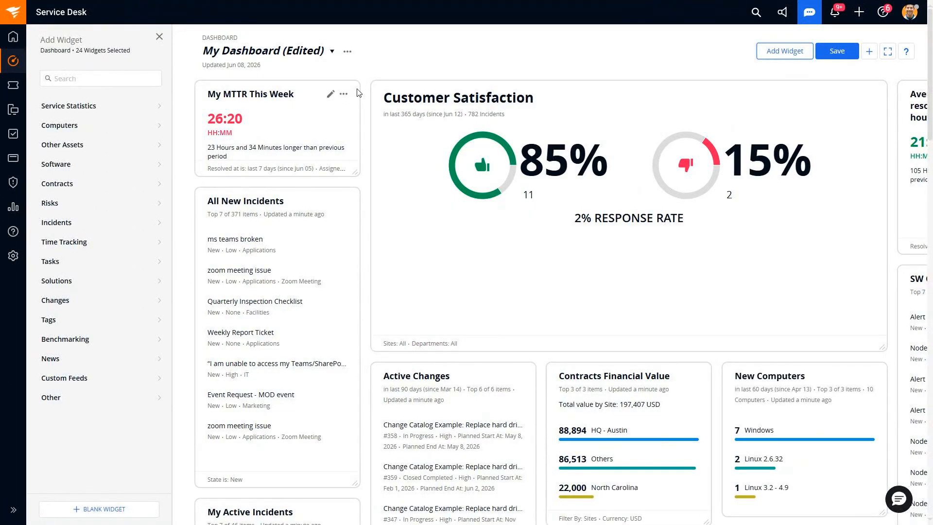
click(130, 107)
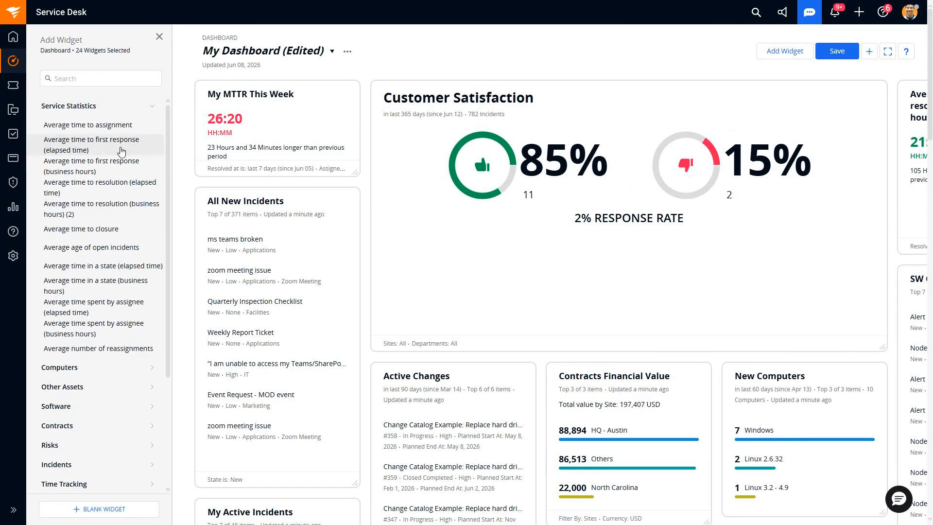
scroll(112, 264, down, 3)
click(38, 306)
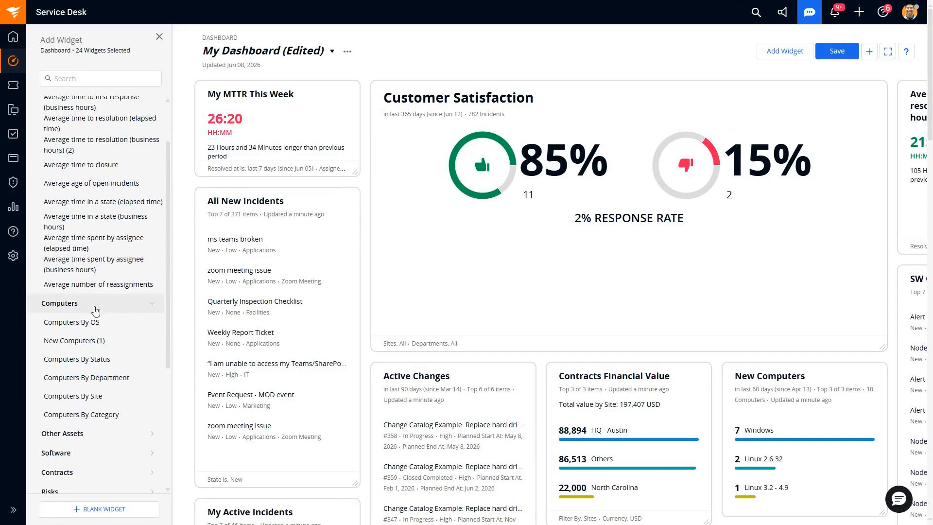
scroll(63, 311, down, 4)
click(89, 339)
scroll(89, 343, down, 6)
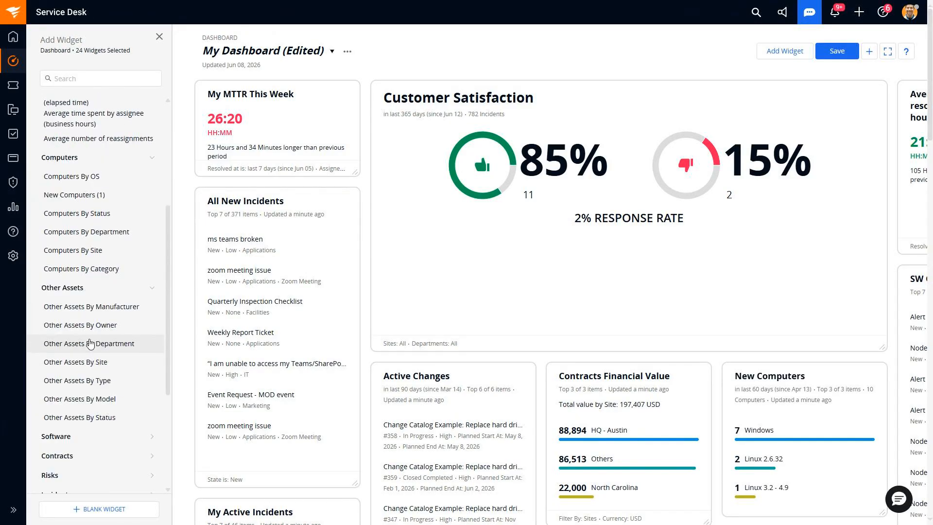
click(86, 327)
scroll(85, 326, down, 6)
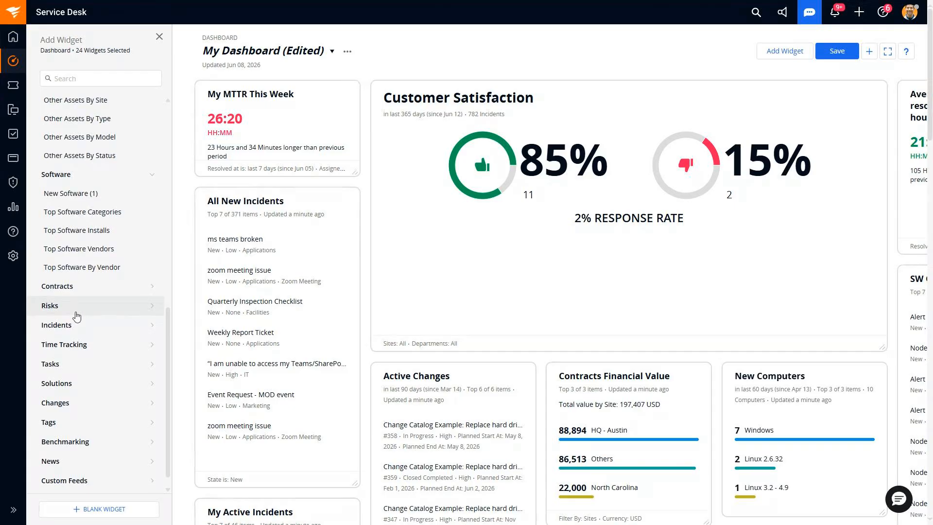
click(74, 324)
scroll(74, 327, down, 5)
scroll(74, 326, down, 9)
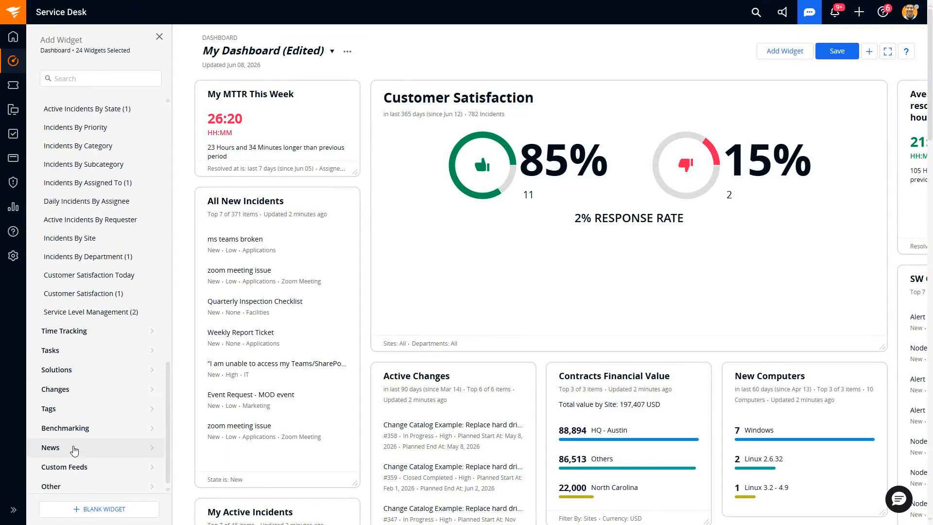
click(73, 466)
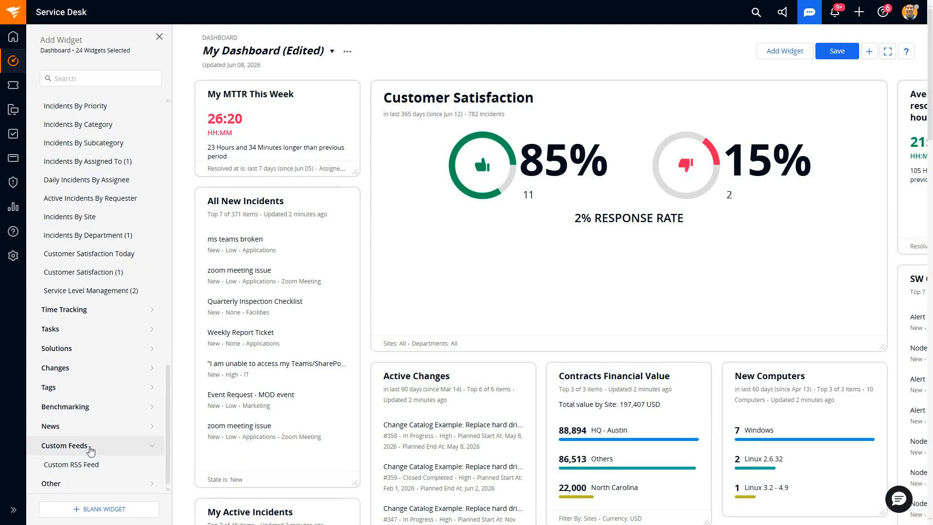
click(91, 451)
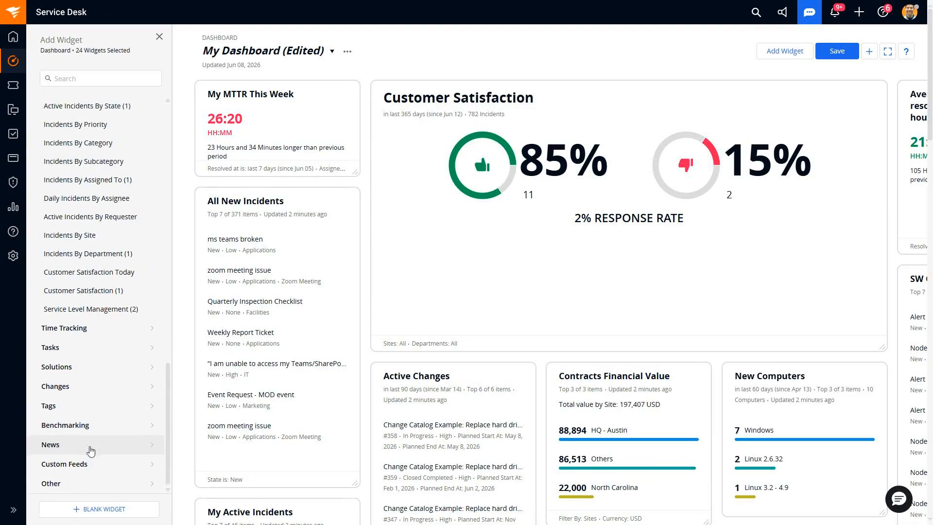
click(78, 484)
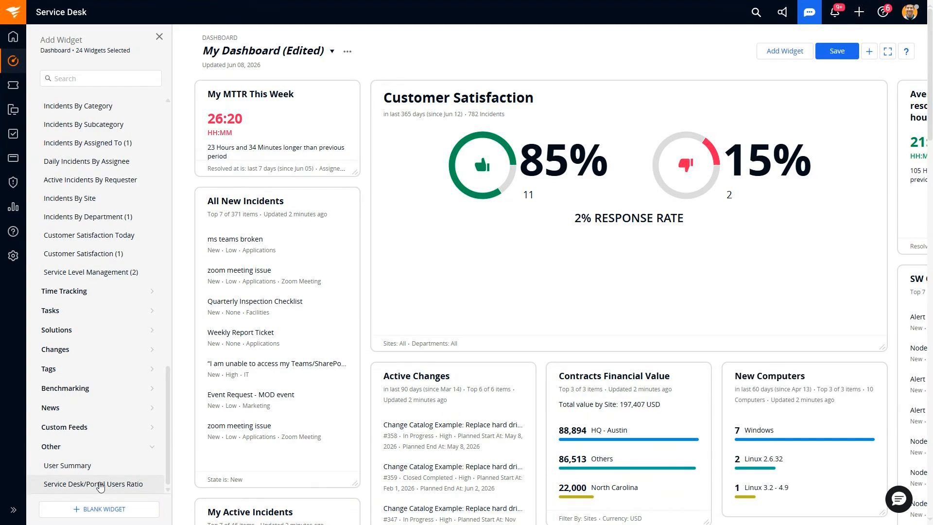
Step: Add a blank widget to the dashboard and review its object, grouping and filter options, keeping the Incidents object without grouping
click(110, 514)
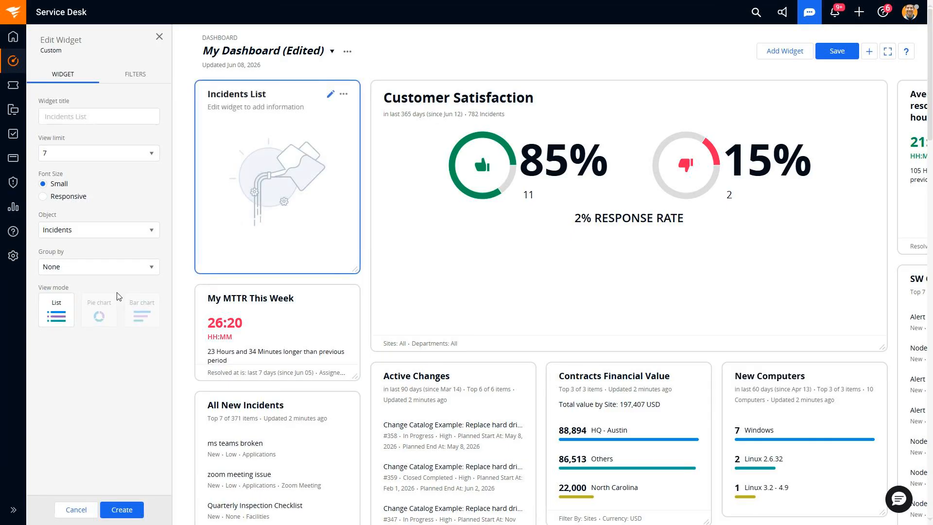
click(129, 232)
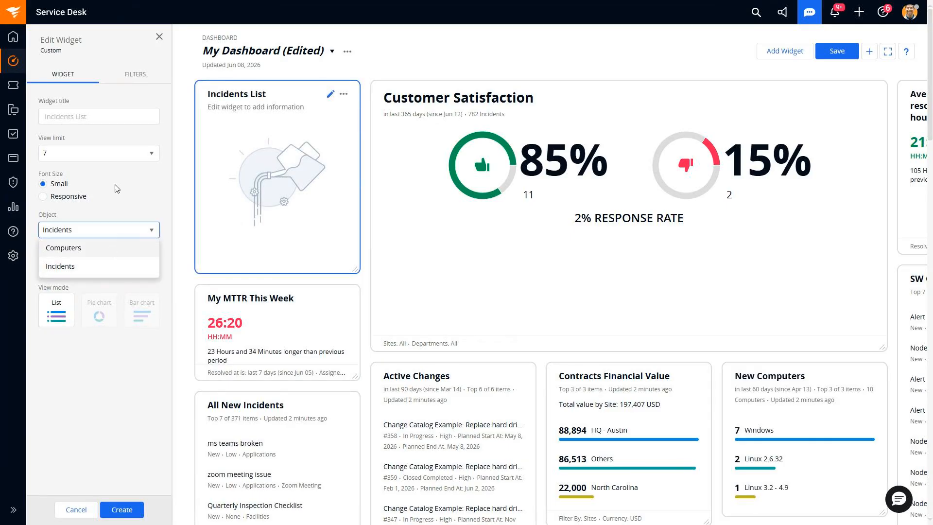
click(105, 115)
click(112, 267)
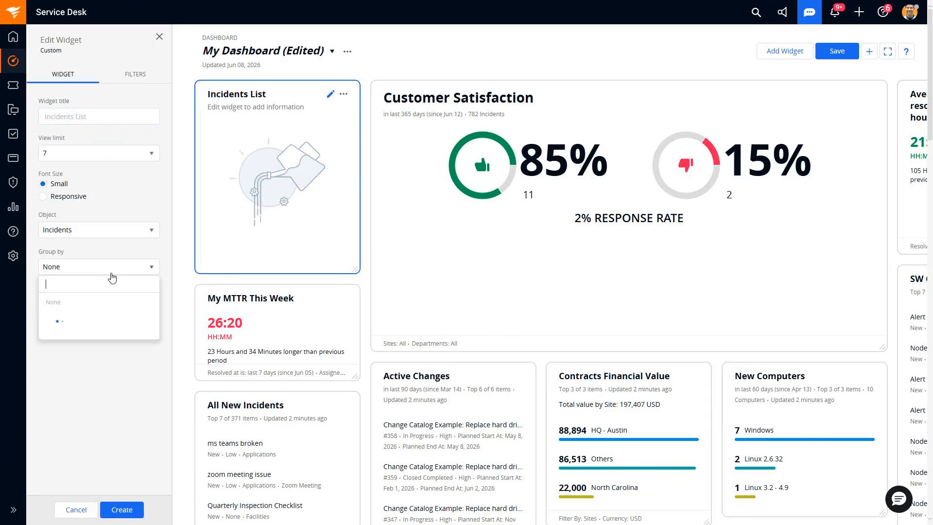
click(115, 395)
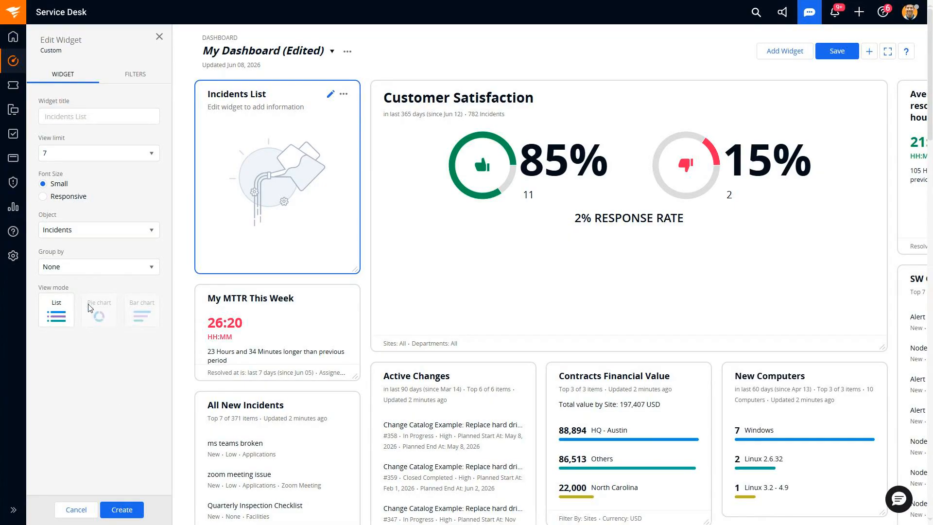
click(130, 77)
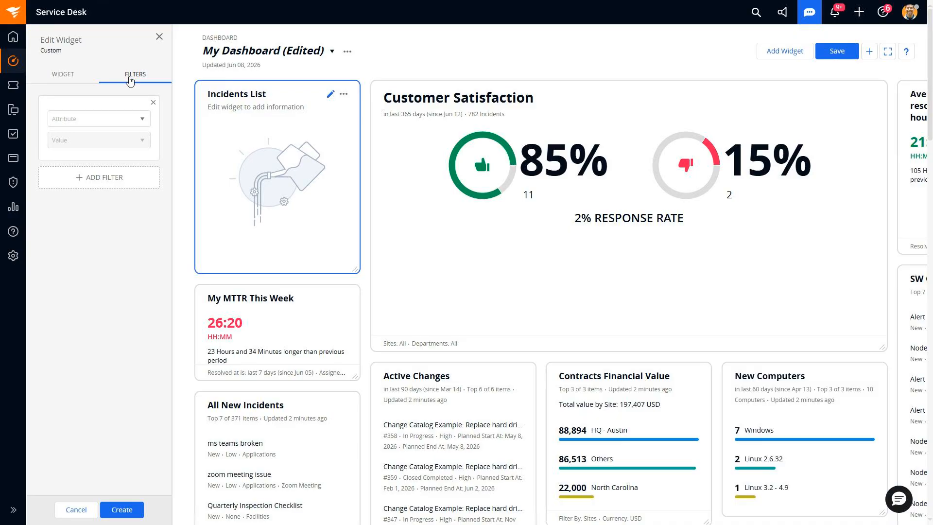
click(159, 38)
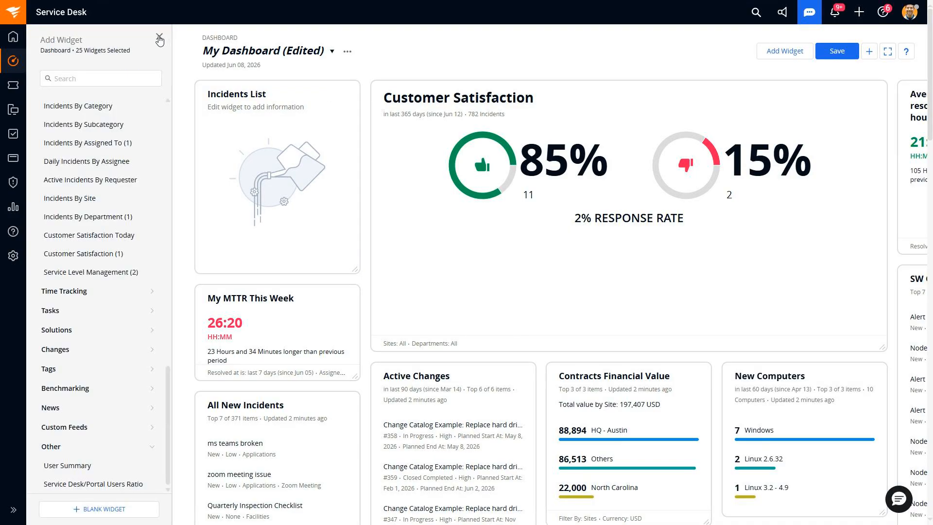
Step: Add the Incidents By Site and Incidents Overdue widgets to the dashboard
scroll(76, 264, up, 3)
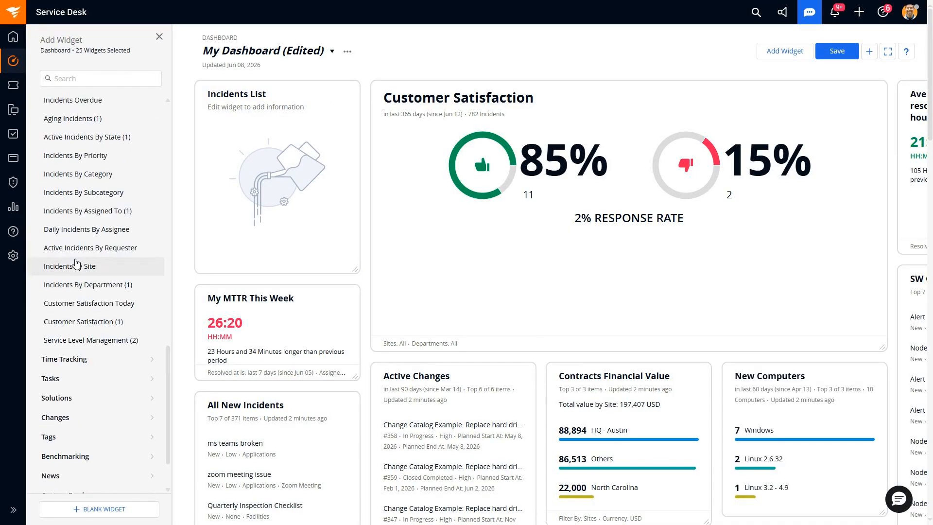
click(76, 263)
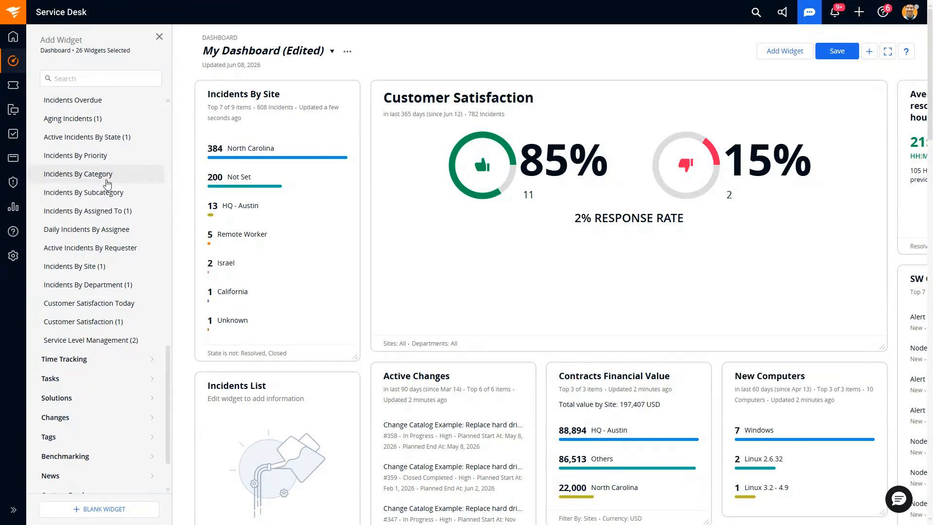
scroll(106, 183, up, 2)
scroll(107, 184, up, 1)
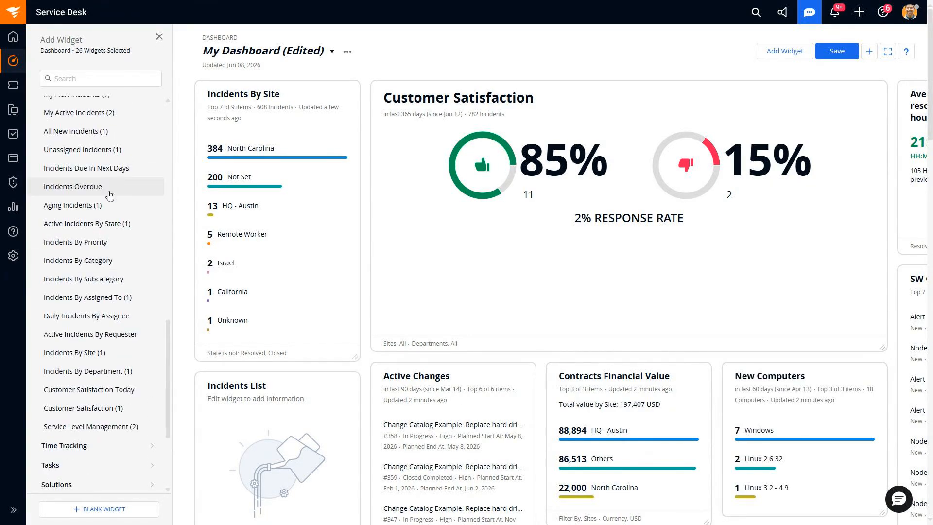
click(120, 189)
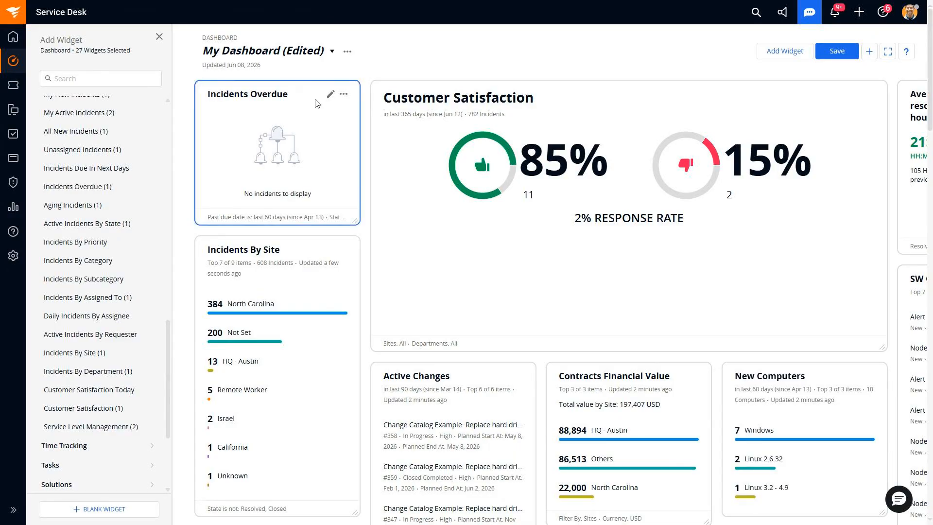
Step: Set the Incidents Overdue widget's past due date filter to the last 90 days, update the widget and close its settings
click(331, 97)
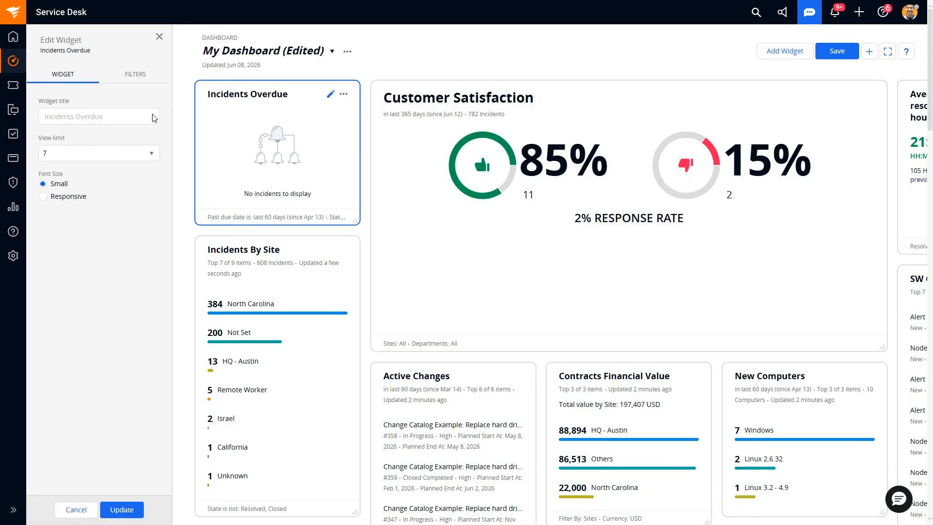
click(136, 82)
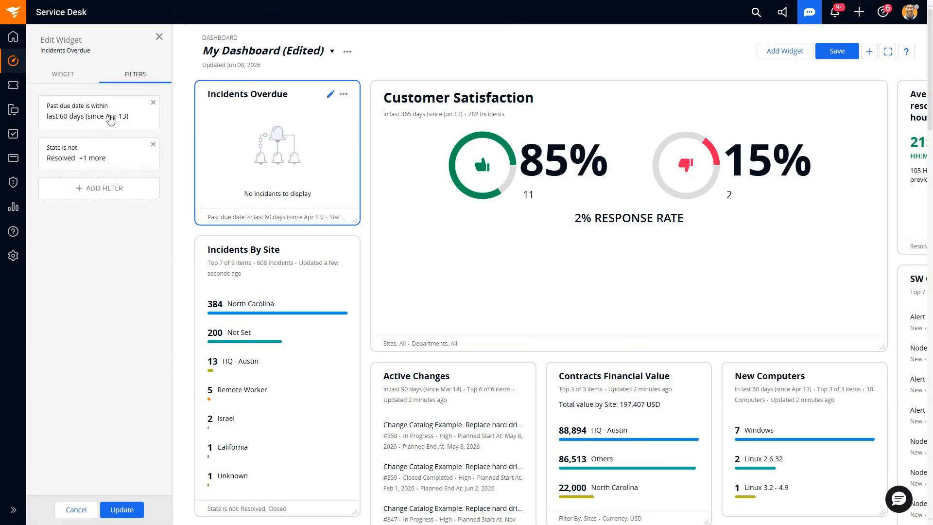
click(107, 154)
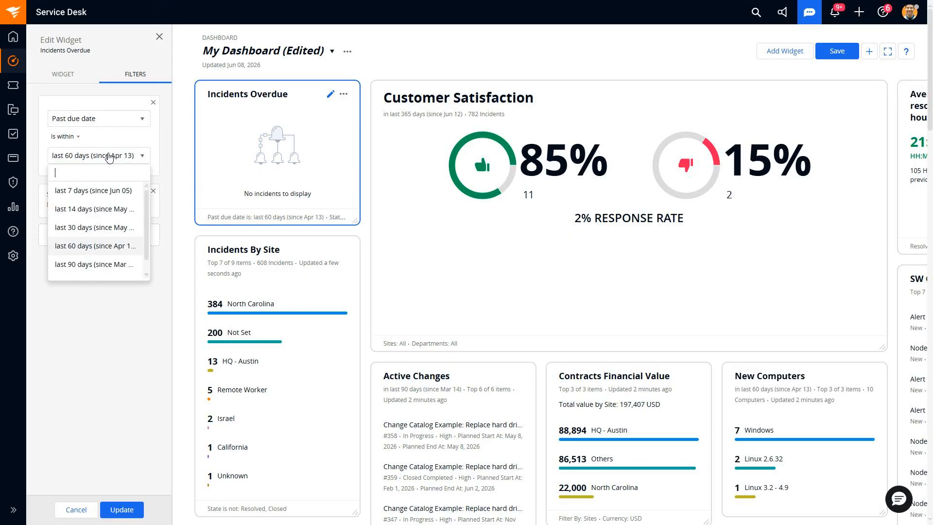
click(95, 266)
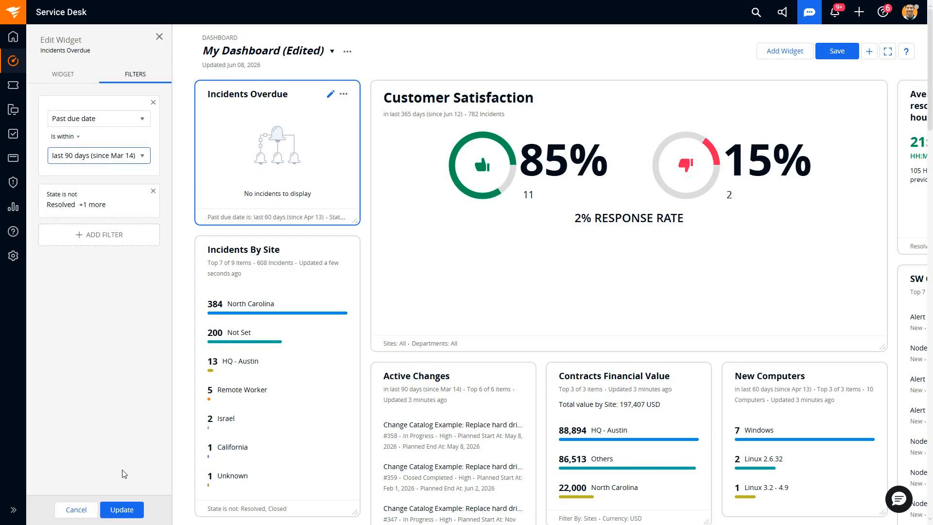
click(123, 509)
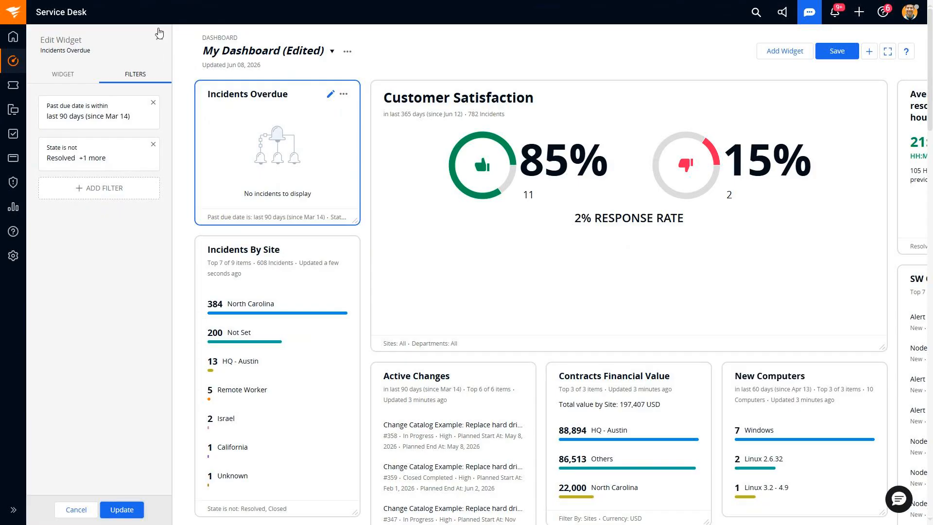
click(68, 74)
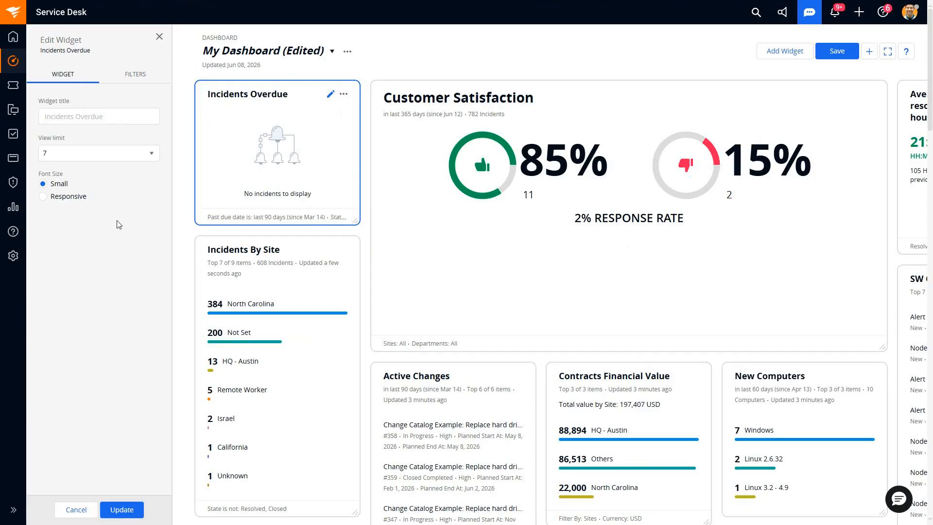
click(158, 36)
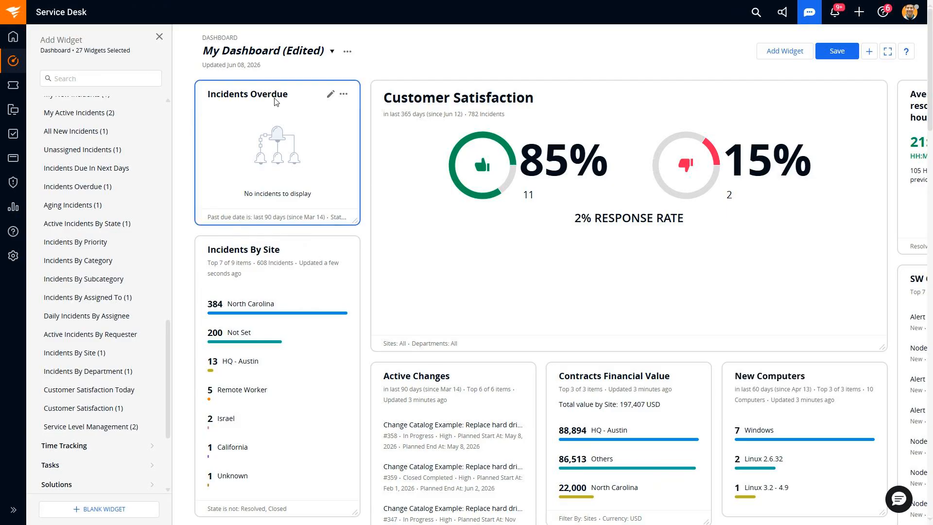
Step: Look through the list of dashboards and switch to the "All my work" dashboard
click(301, 52)
scroll(296, 165, down, 5)
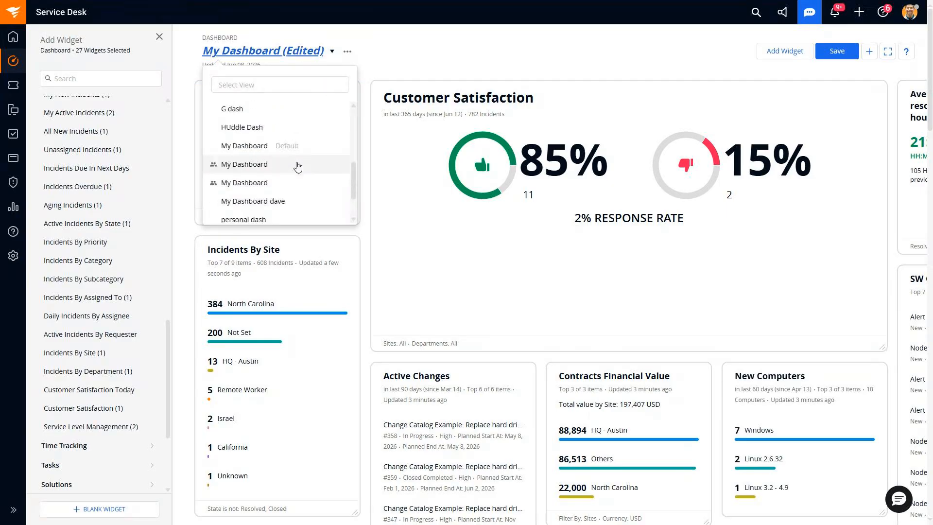
scroll(297, 167, up, 6)
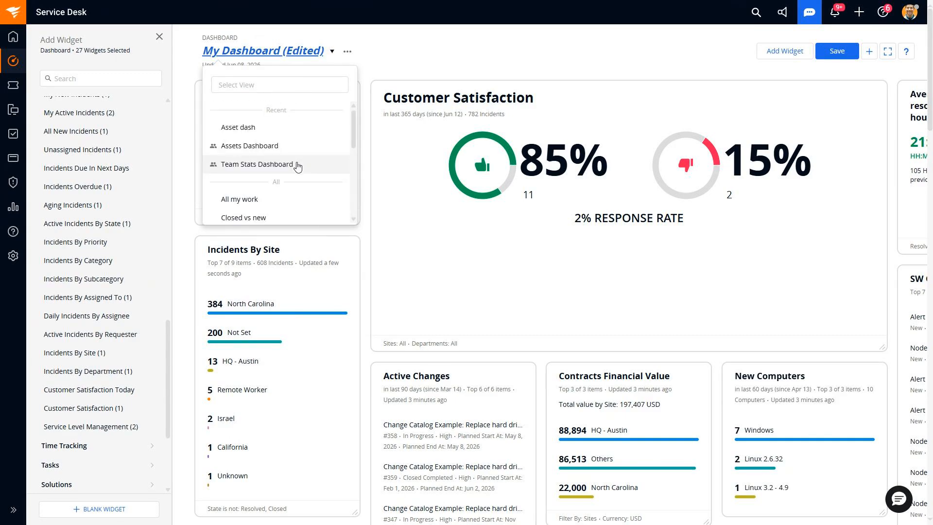
click(265, 203)
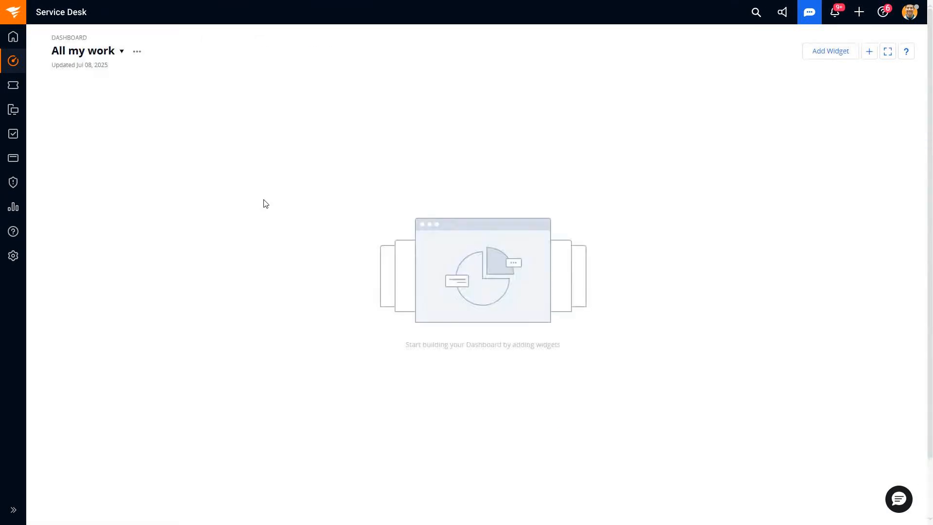
Step: Add the My New Incidents widget to the empty "All my work" dashboard
click(830, 51)
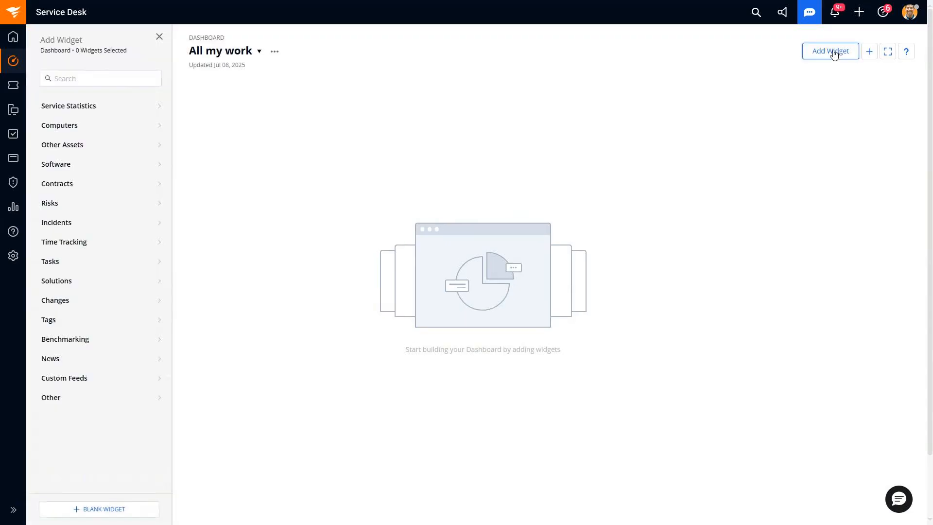
click(86, 227)
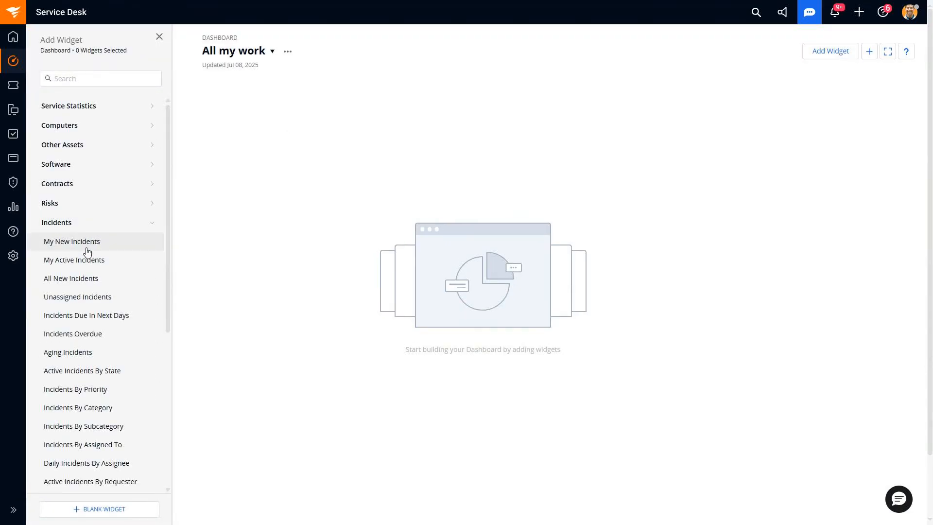
click(87, 248)
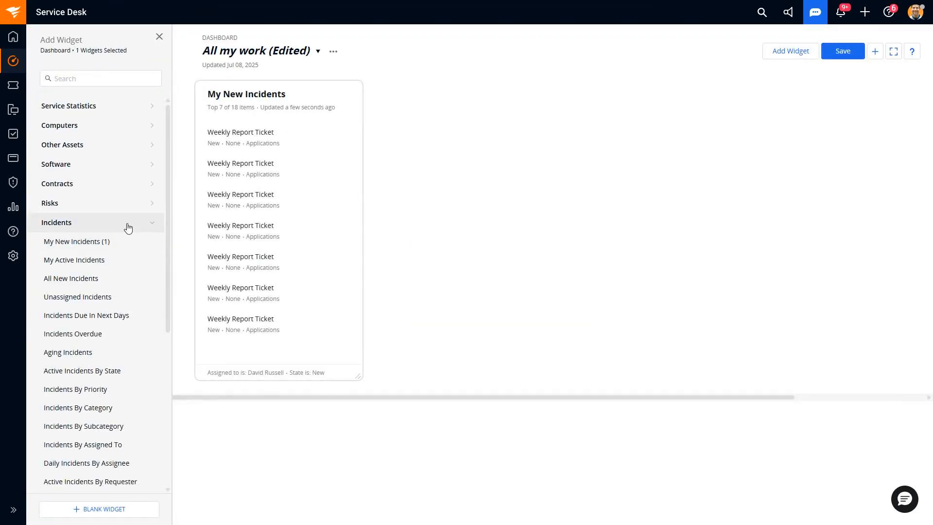
Step: Add the My Active Incidents widget to the dashboard and place it beside the My New Incidents widget
click(96, 262)
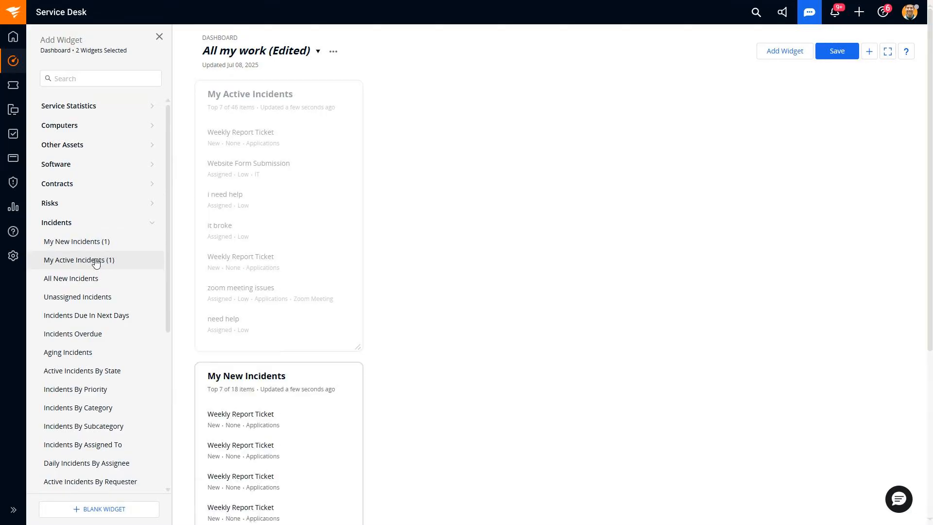
mouse_move(296, 83)
mouse_down()
mouse_move(269, 97)
mouse_move(383, 96)
mouse_move(436, 110)
mouse_up()
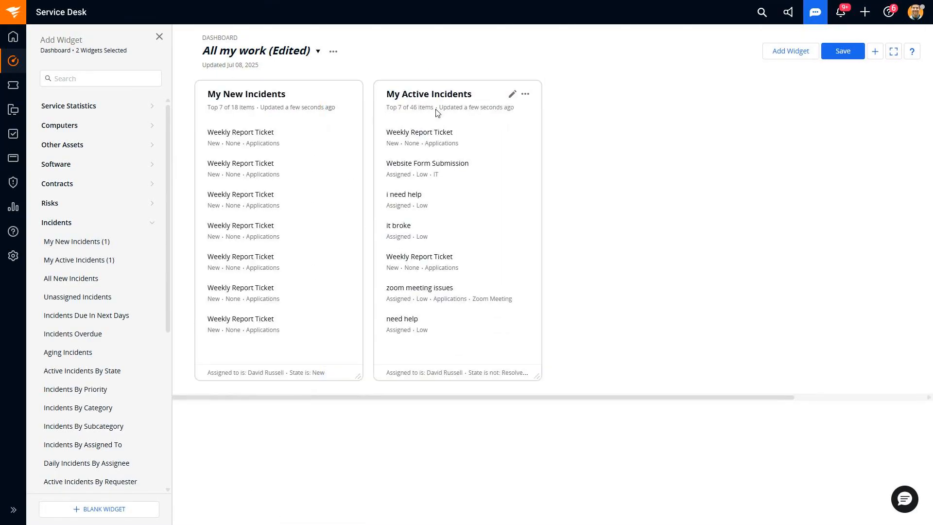
Step: Examine the My New Incidents widget's filters and the attributes offered for an additional filter, then close its settings without updating
click(334, 94)
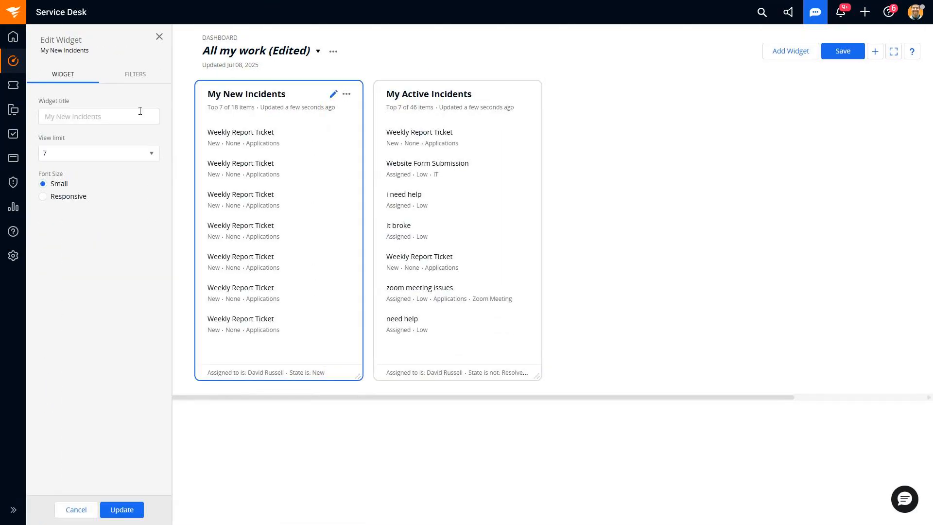
click(129, 74)
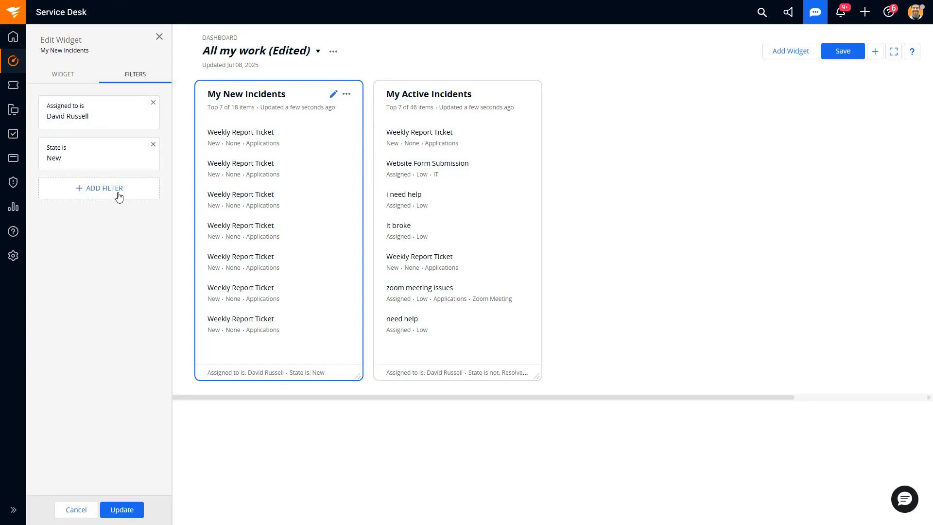
click(120, 154)
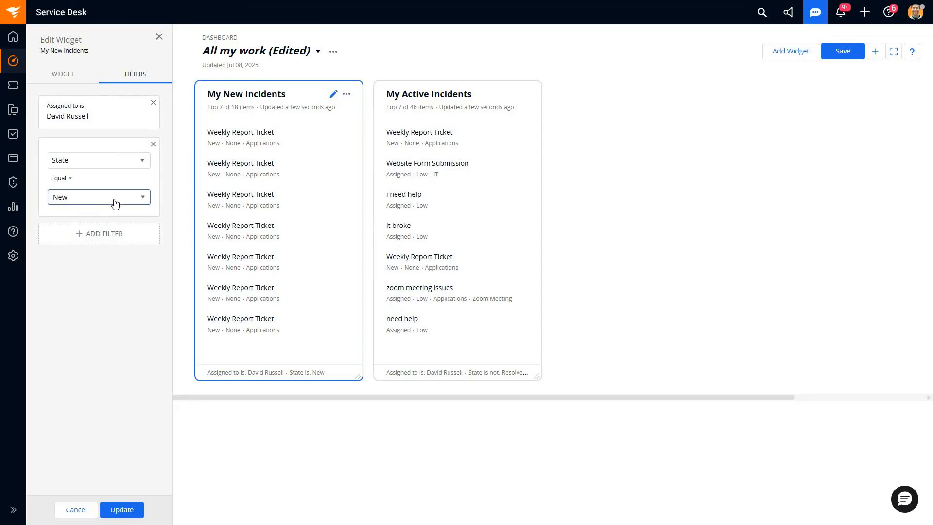
click(91, 233)
click(88, 253)
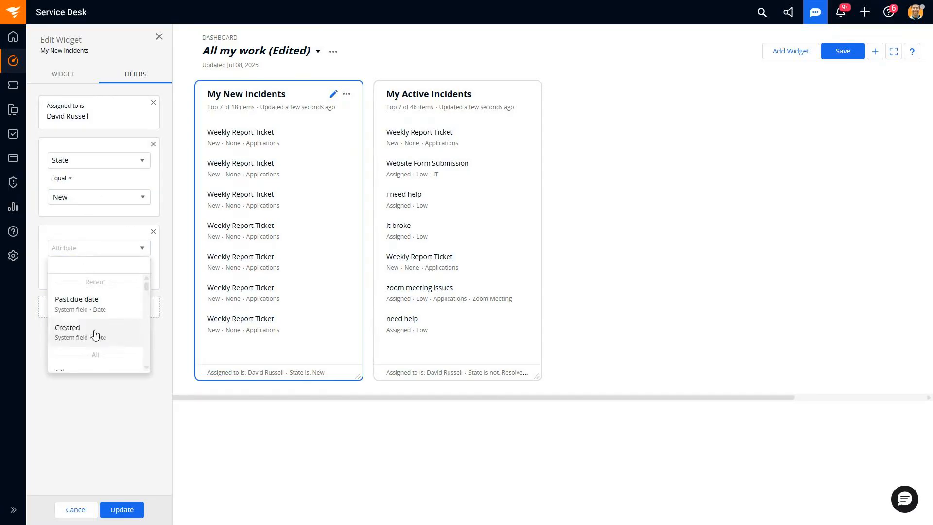
scroll(95, 335, down, 5)
scroll(95, 331, up, 2)
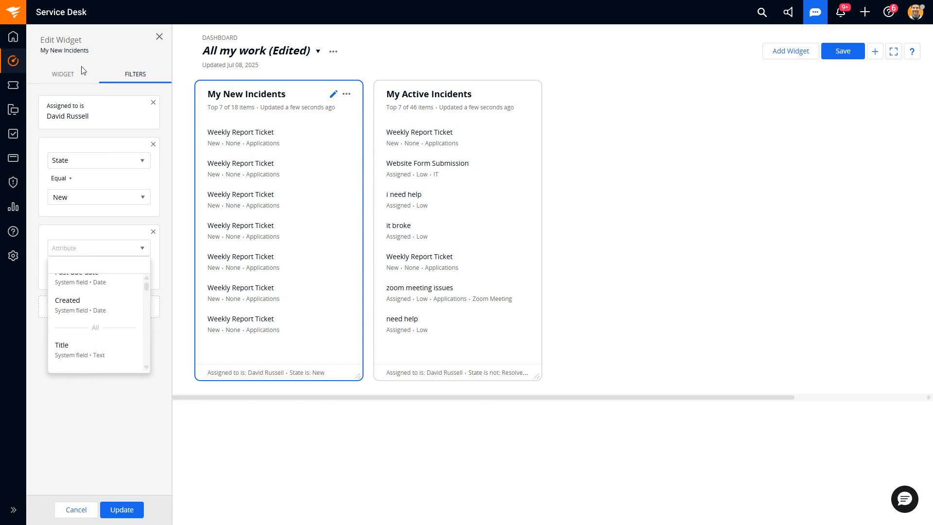
click(160, 37)
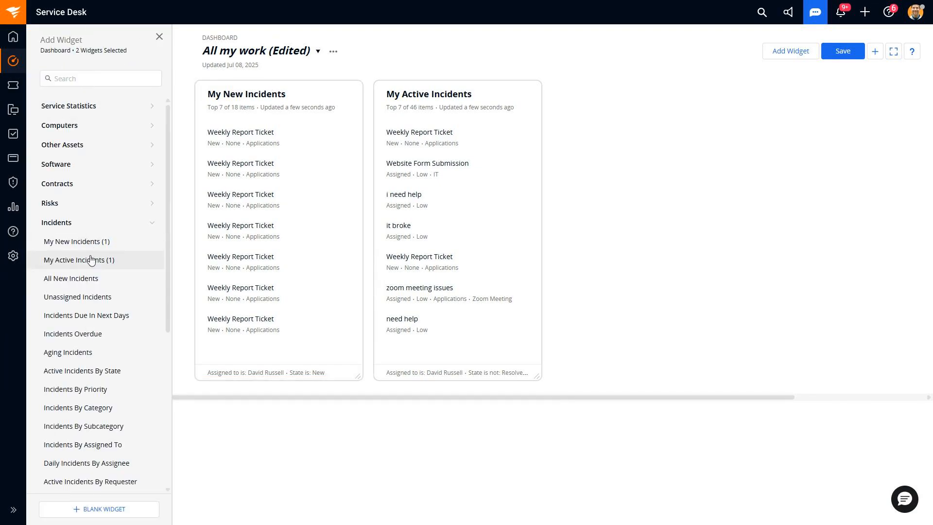
Step: Add the My Tasks and All Overdue Tasks widgets in the same row after My Active Incidents and close the widget list
click(83, 222)
click(75, 263)
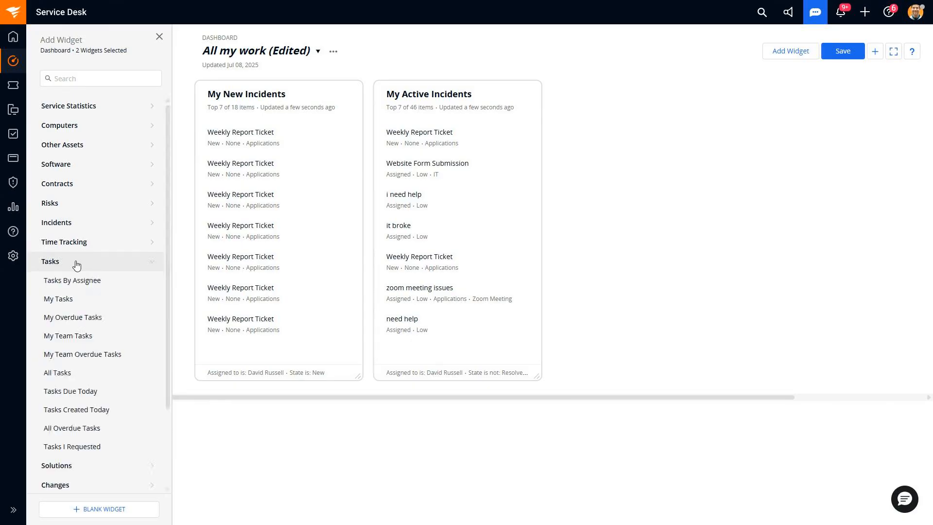
click(81, 299)
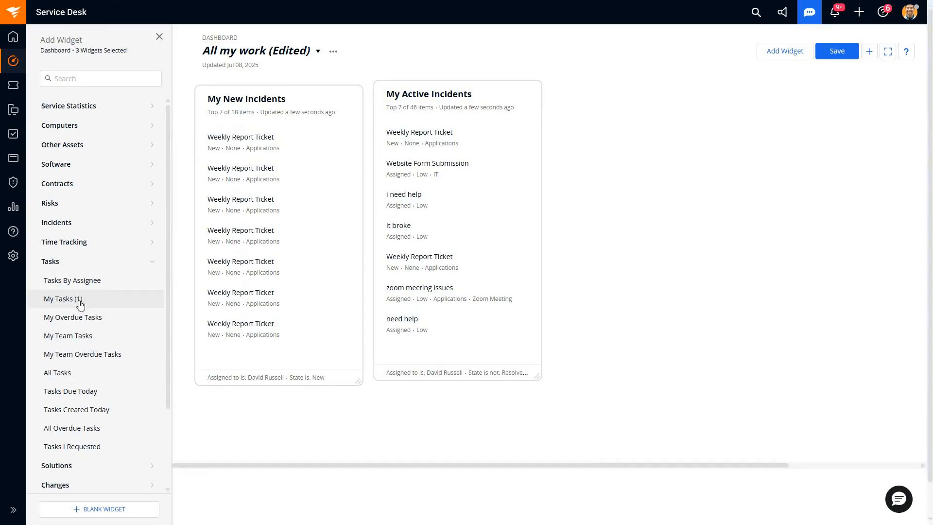
drag(299, 98, 620, 102)
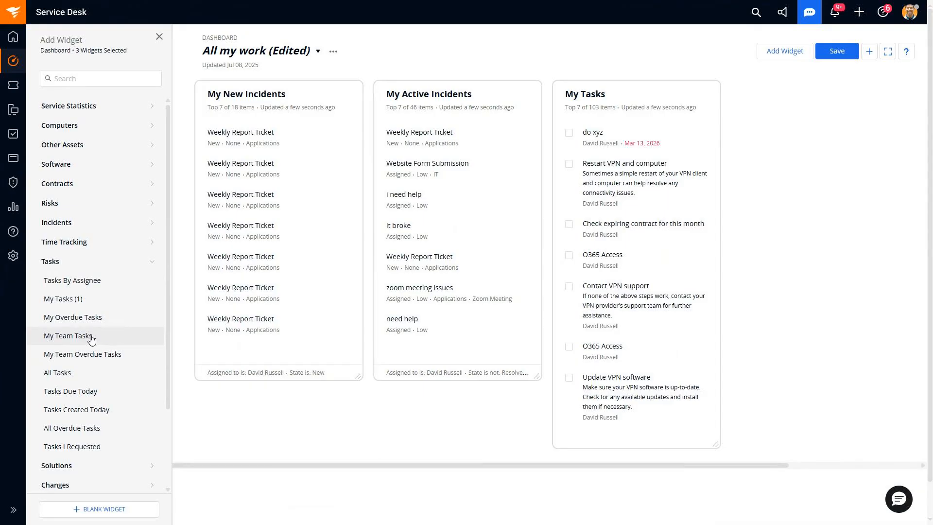
click(89, 430)
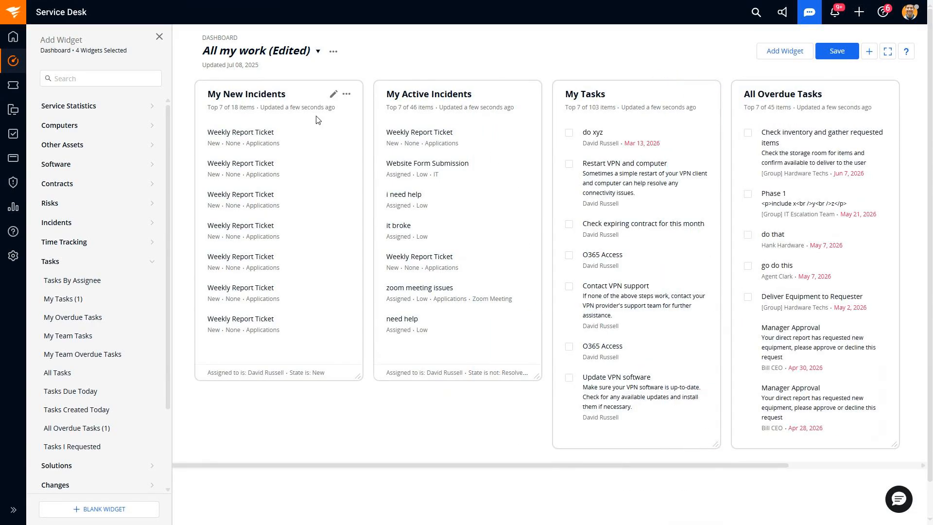
click(159, 37)
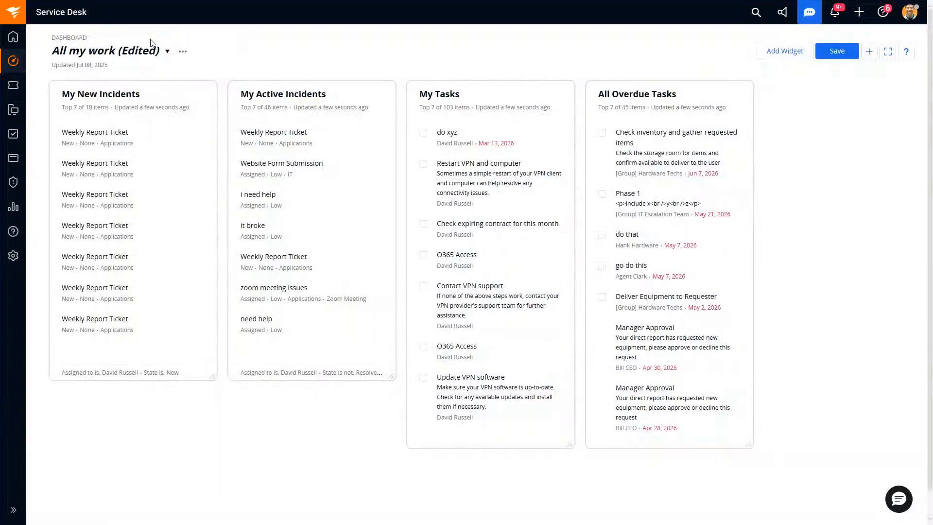
Step: Switch to the Assets Dashboard and add the Other Assets By Model widget to it
click(129, 54)
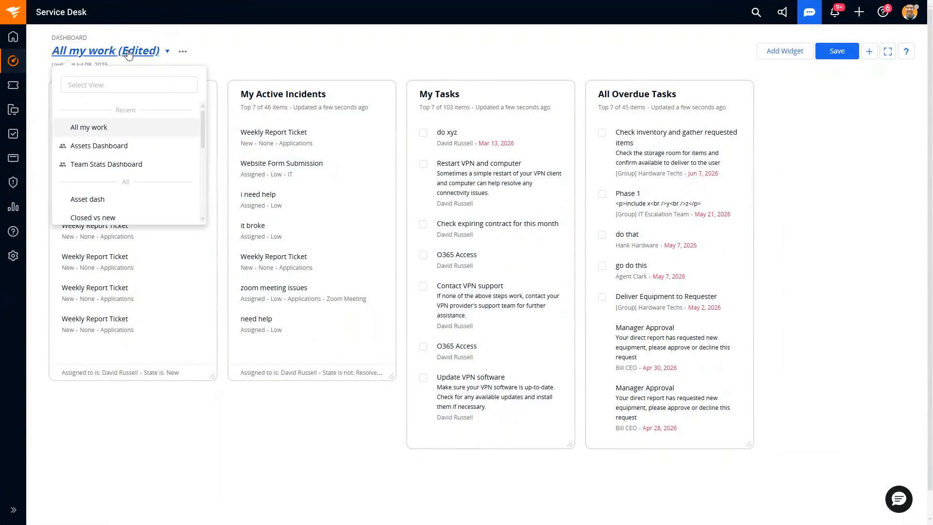
click(125, 146)
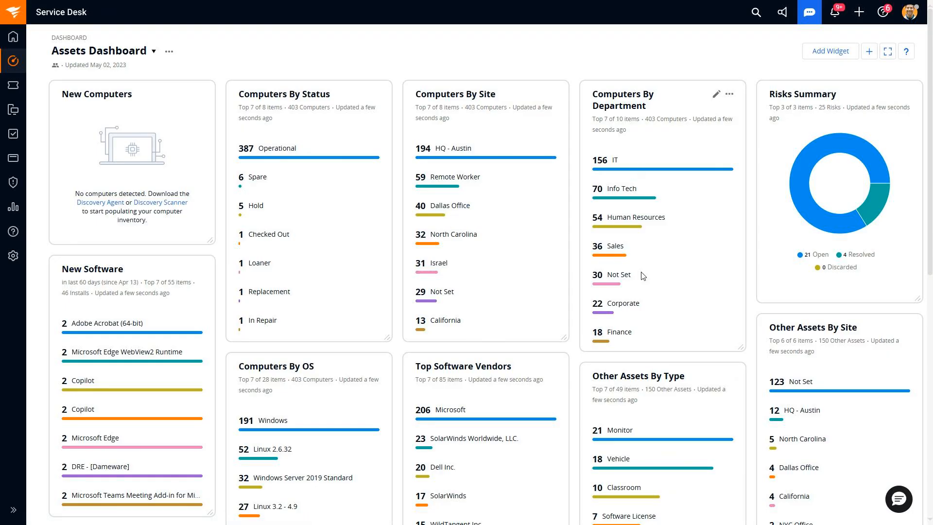
click(824, 53)
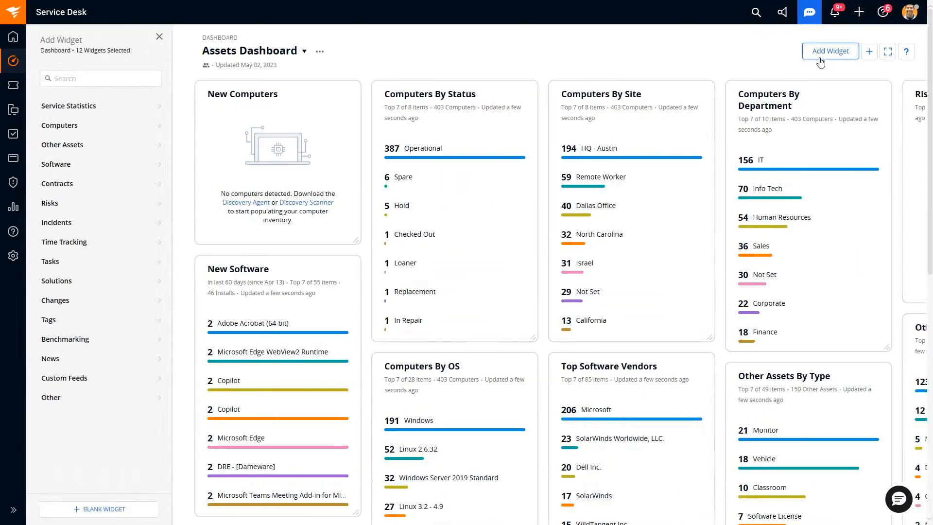
click(89, 135)
click(92, 257)
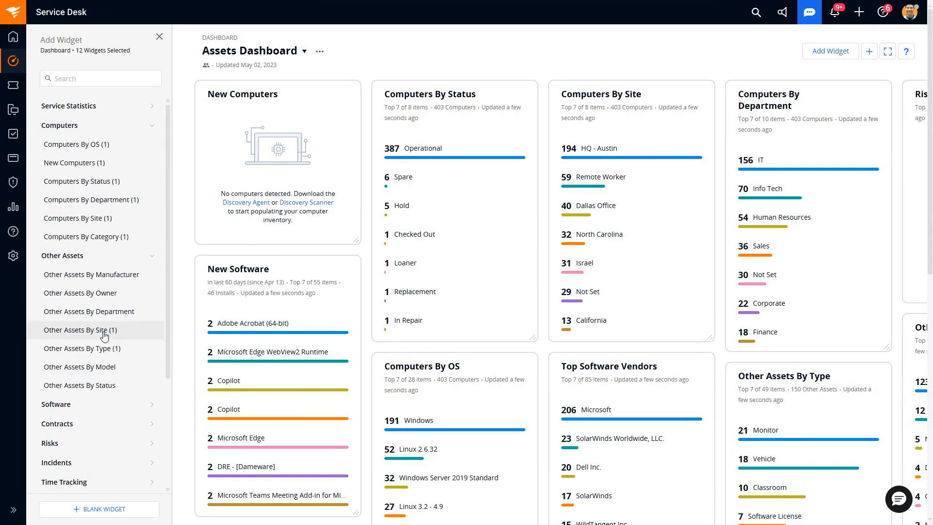
click(102, 368)
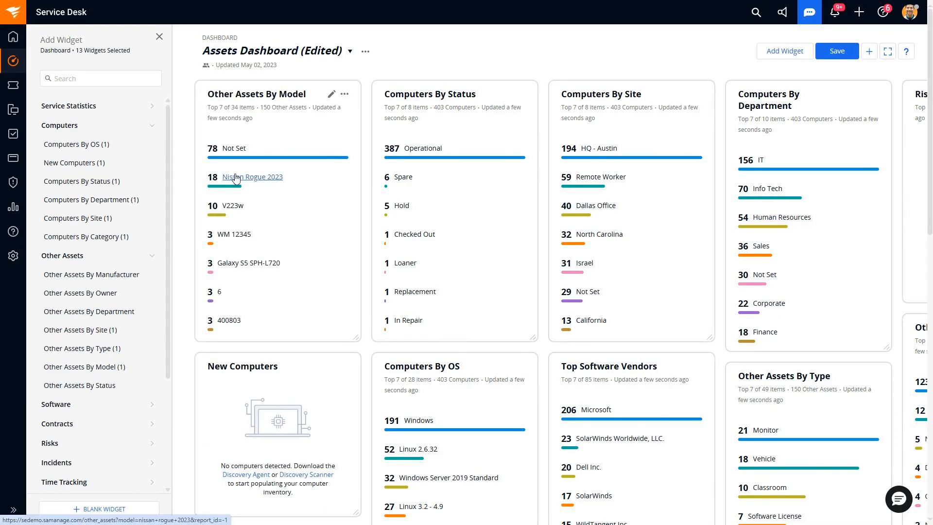
Step: Add the Other Assets By Manufacturer and Other Assets By Owner widgets, placing the Owner widget above Computers By Status
click(117, 275)
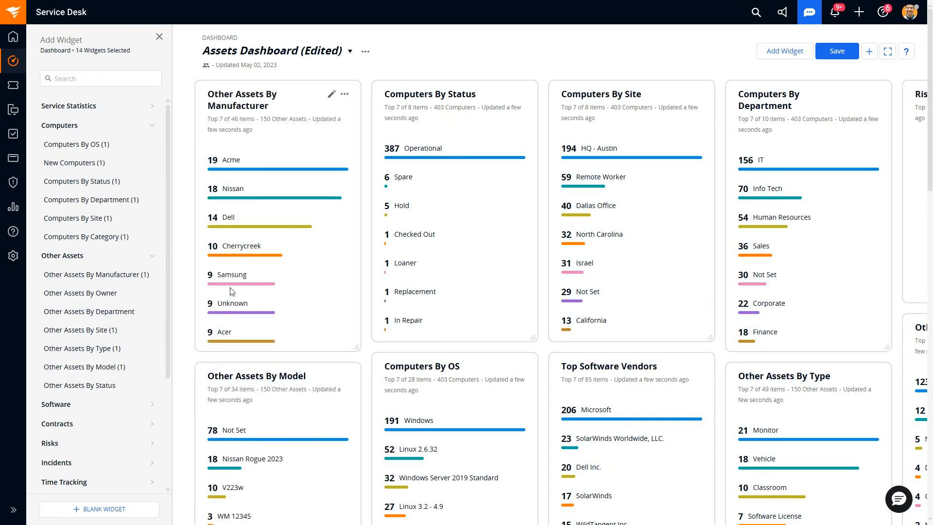
click(130, 293)
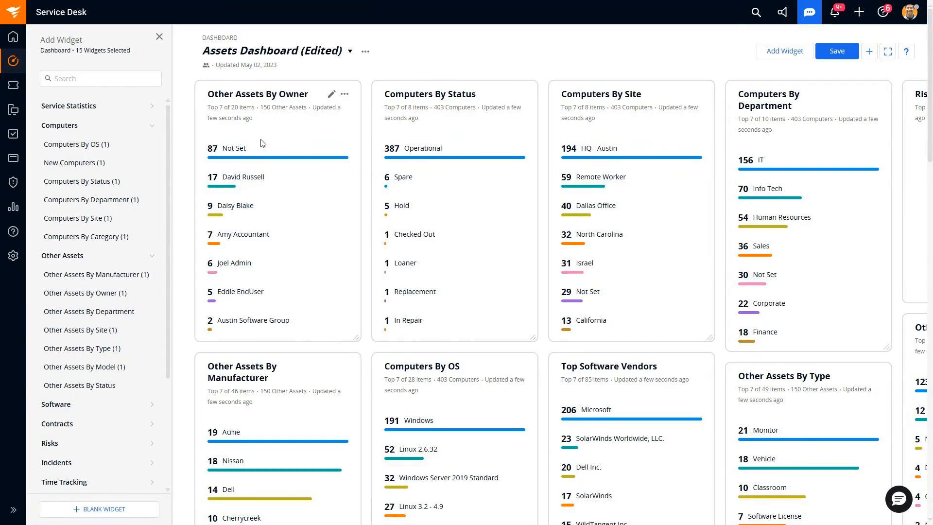
drag(271, 94, 413, 84)
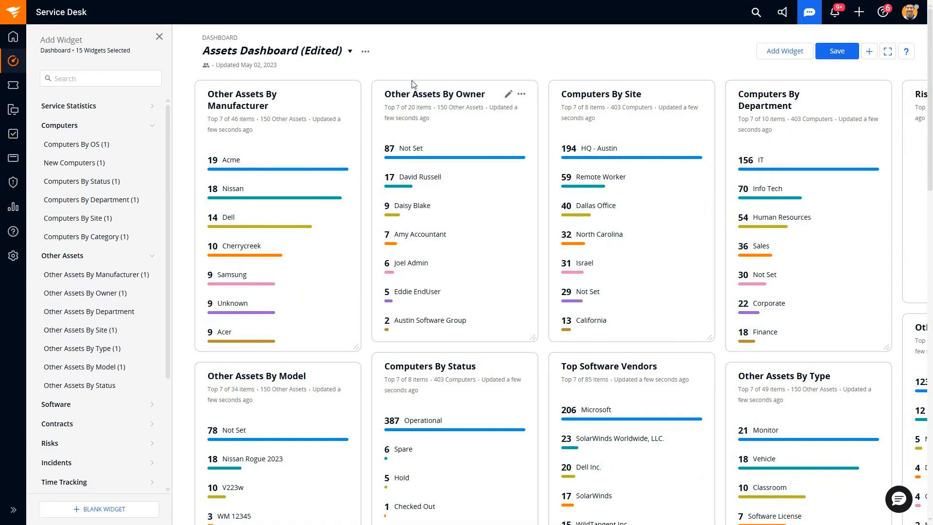
Step: Switch to the Team Stats Dashboard and move the Service Level Management widget directly below Average time to first response (business hours)
click(304, 53)
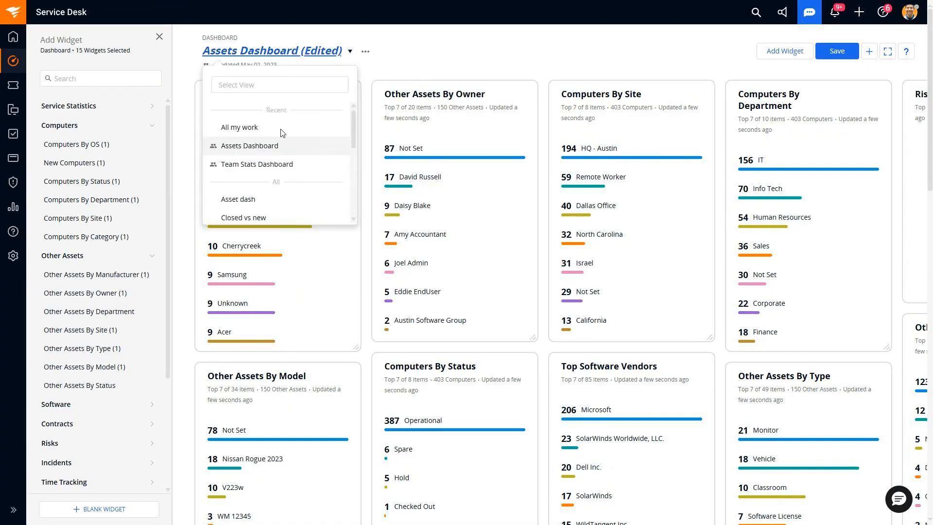
click(269, 165)
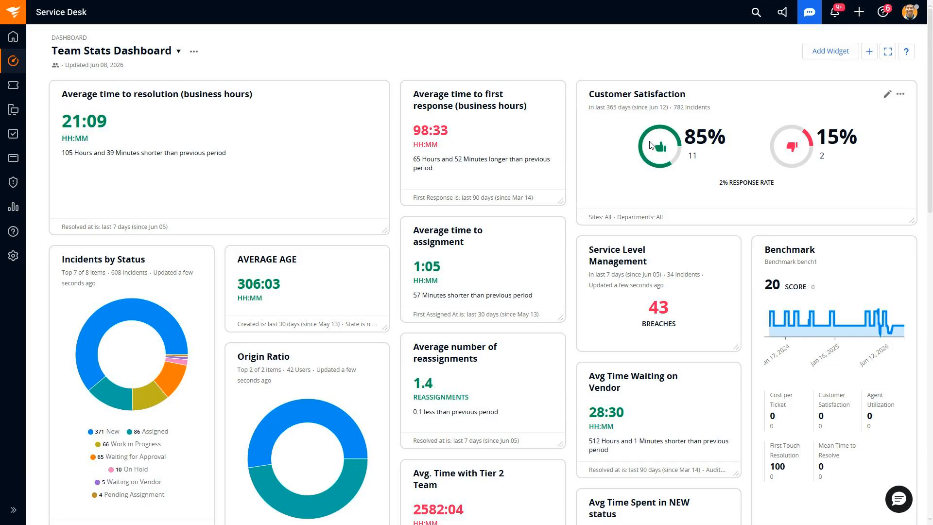
drag(617, 250, 481, 106)
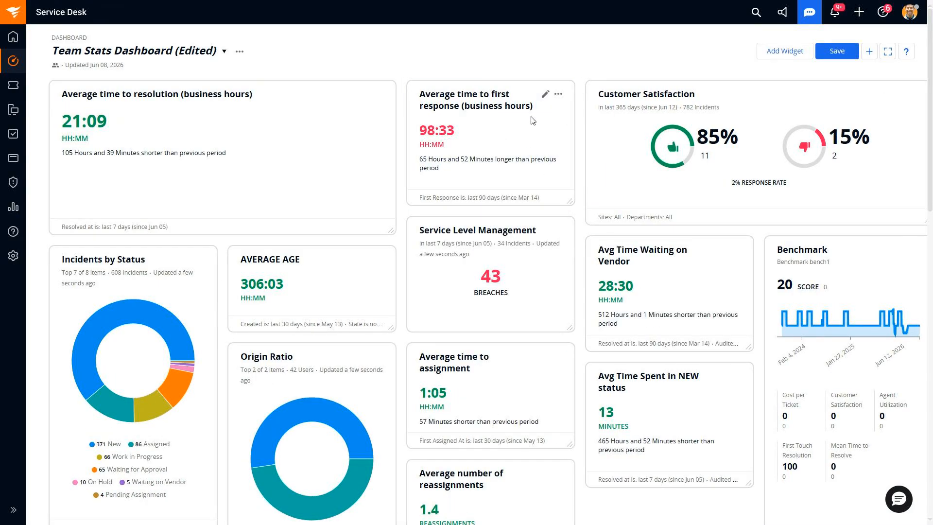
scroll(692, 250, down, 1)
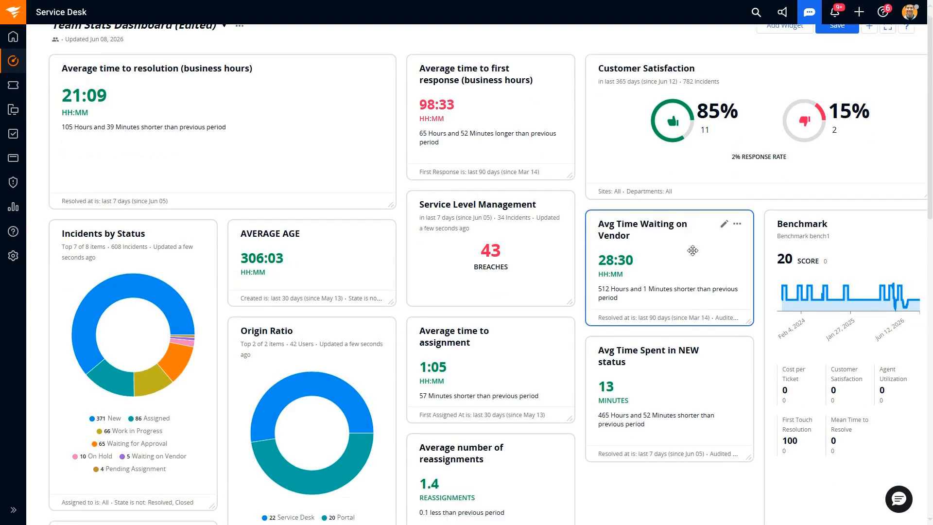
scroll(692, 250, down, 1)
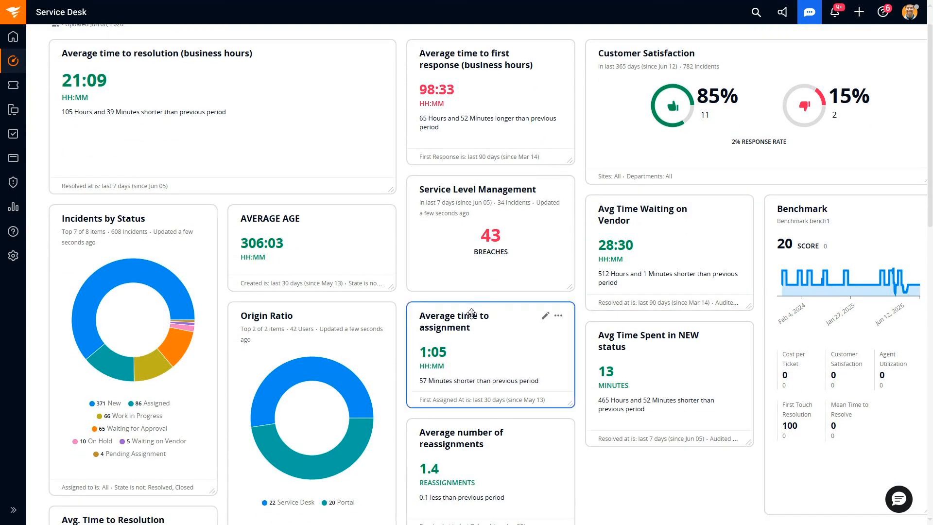
scroll(460, 322, up, 2)
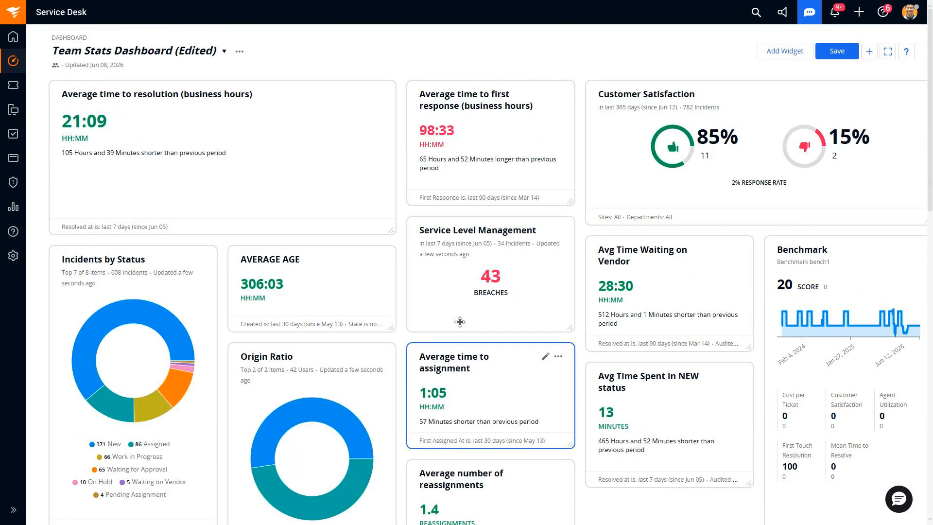
Step: Look through the Service Statistics widgets and set the Average time to resolution (business hours) widget's Resolved at filter to the last 30 days
click(792, 51)
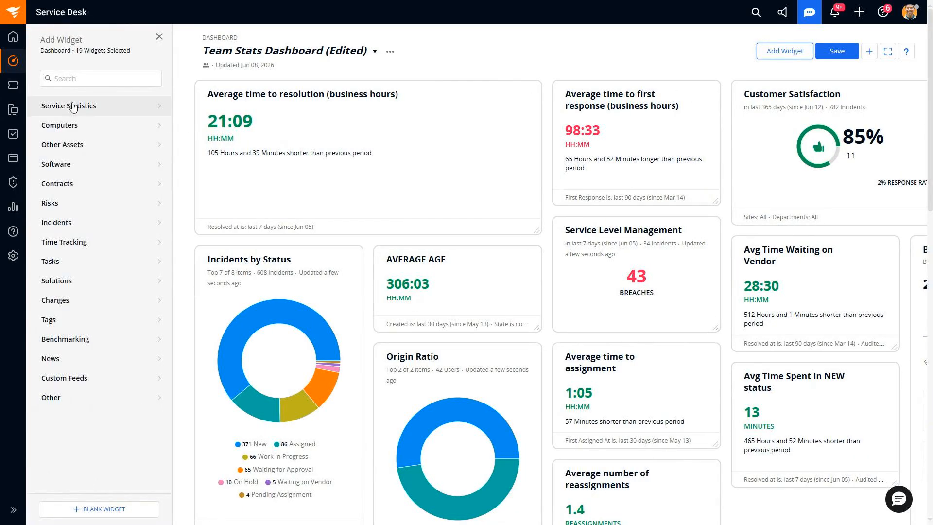
click(73, 106)
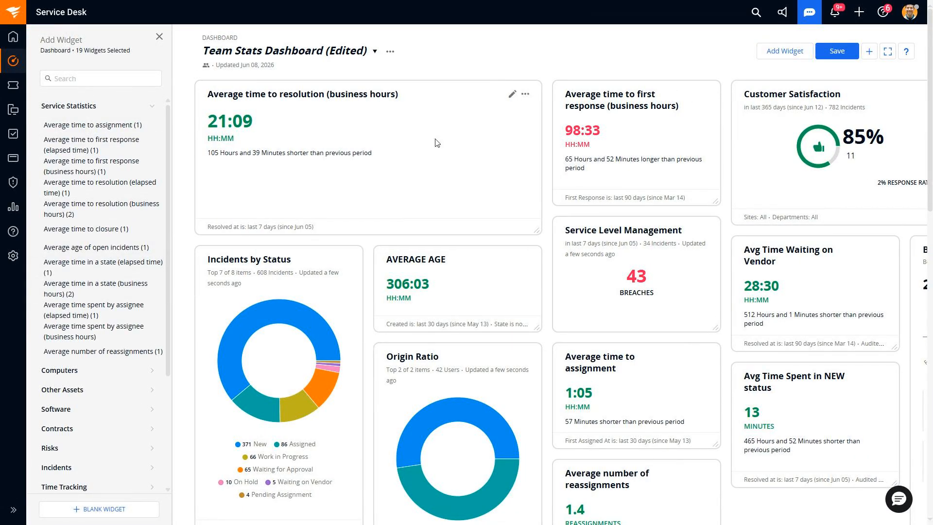
click(512, 94)
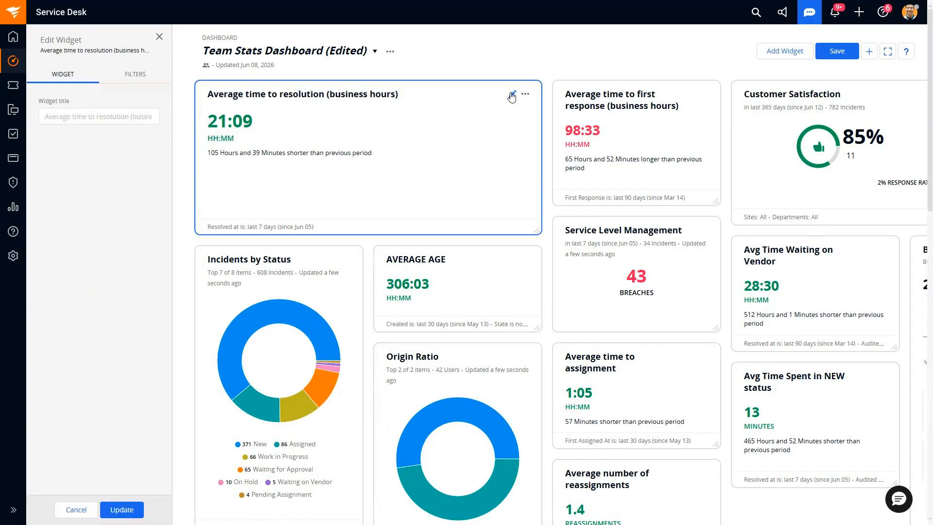
click(134, 75)
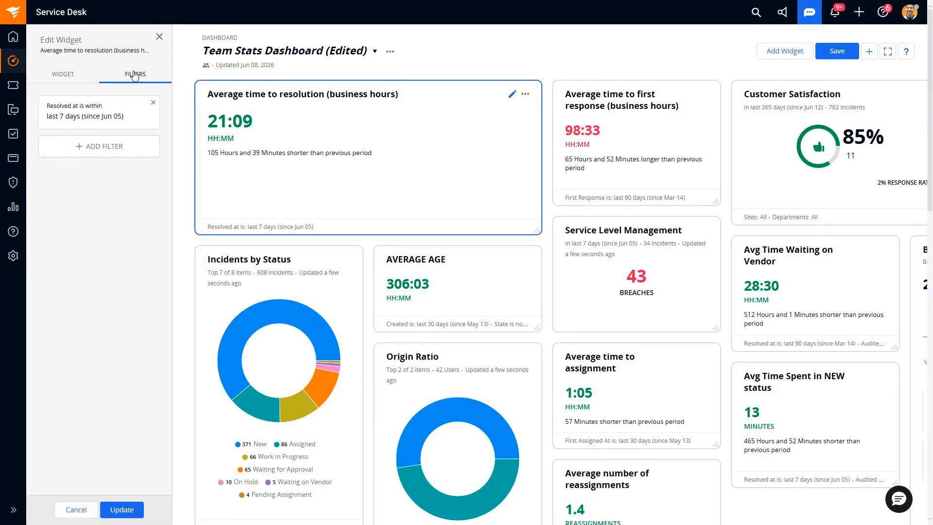
click(100, 123)
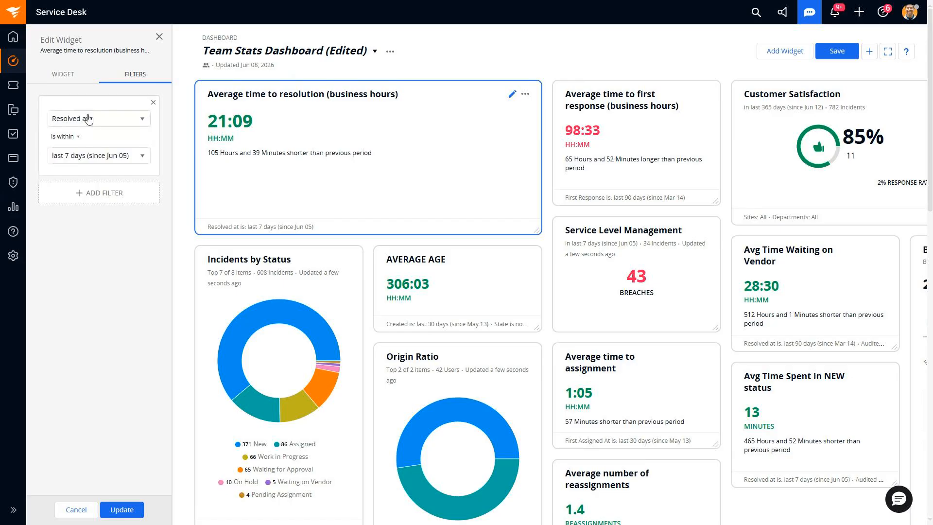
click(93, 157)
click(90, 264)
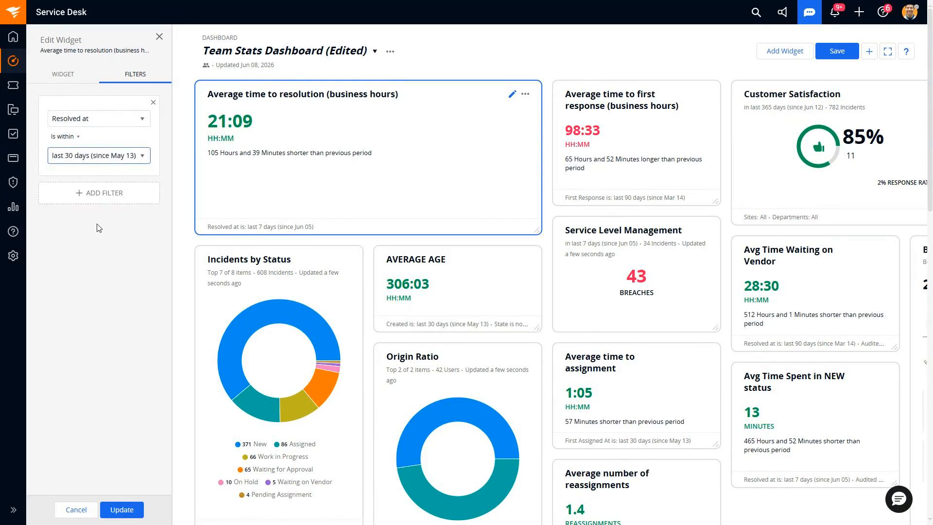
Step: Add an Assigned to filter equal to Me on the Average time to resolution (business hours) widget and update it
click(99, 194)
click(98, 211)
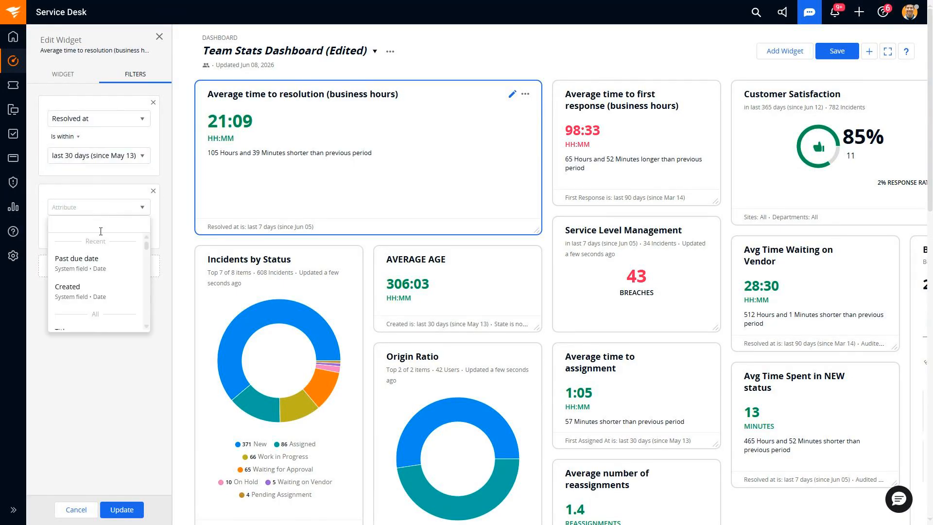
text(ass)
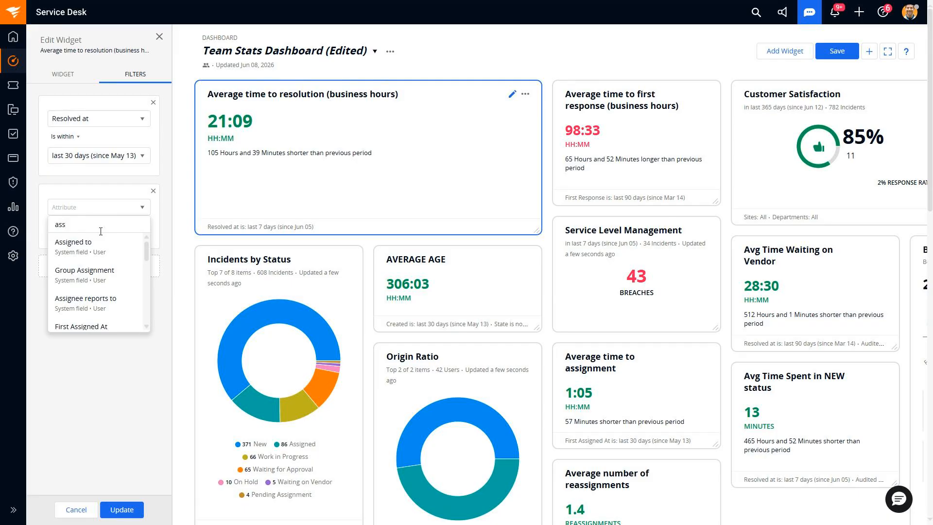
click(100, 244)
click(100, 243)
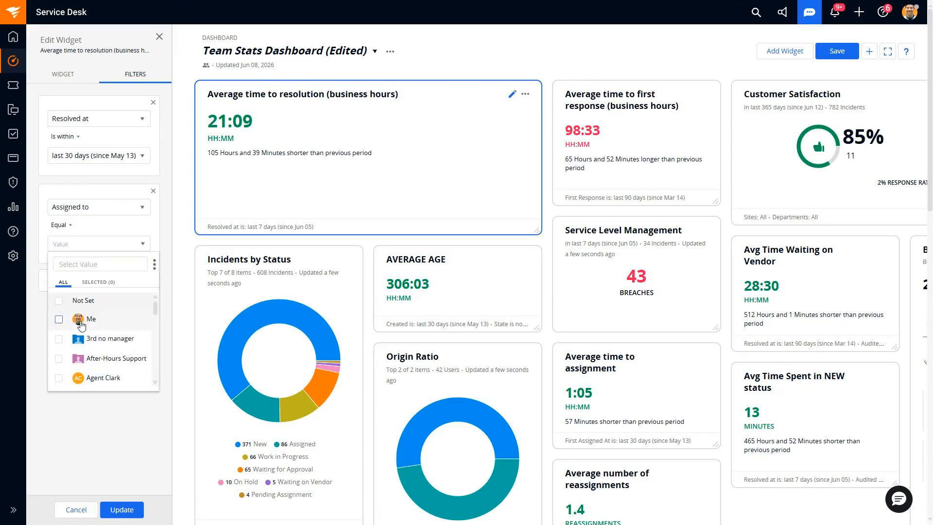
click(81, 320)
click(121, 505)
click(122, 509)
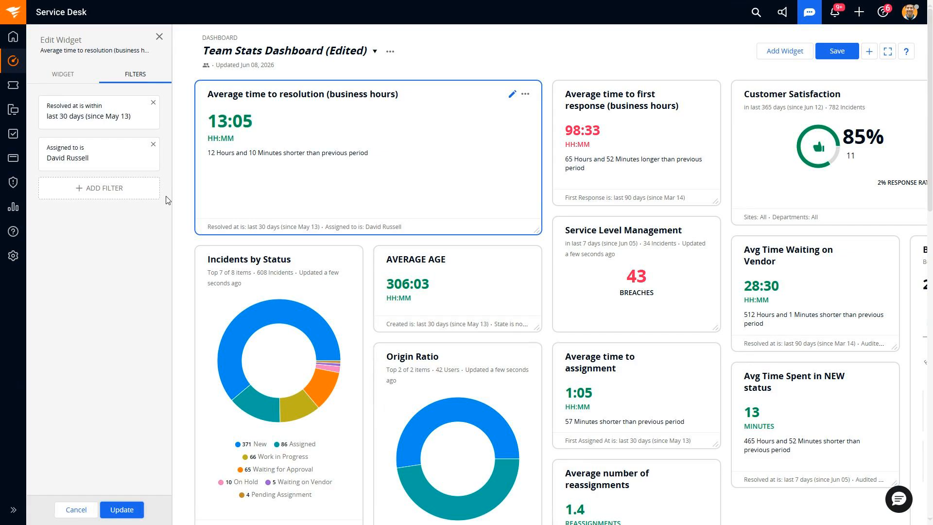
Step: Title the widget with the assignee's first name followed by "MTTR last 30" and update it
click(70, 78)
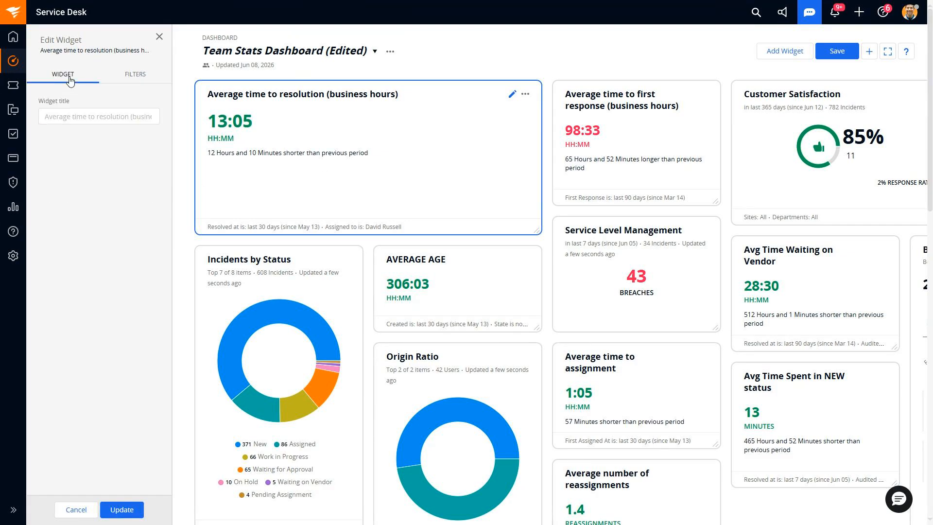
click(104, 116)
text(David MTTR last 30)
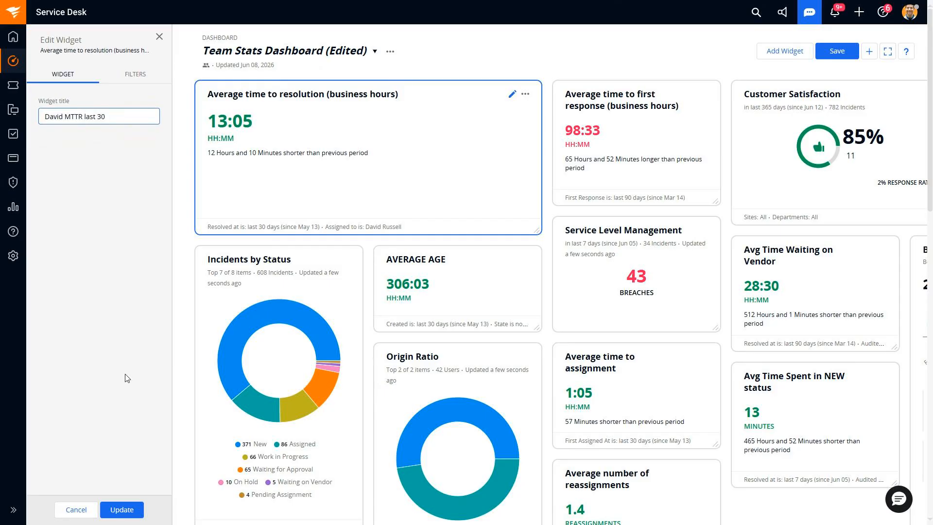
click(123, 507)
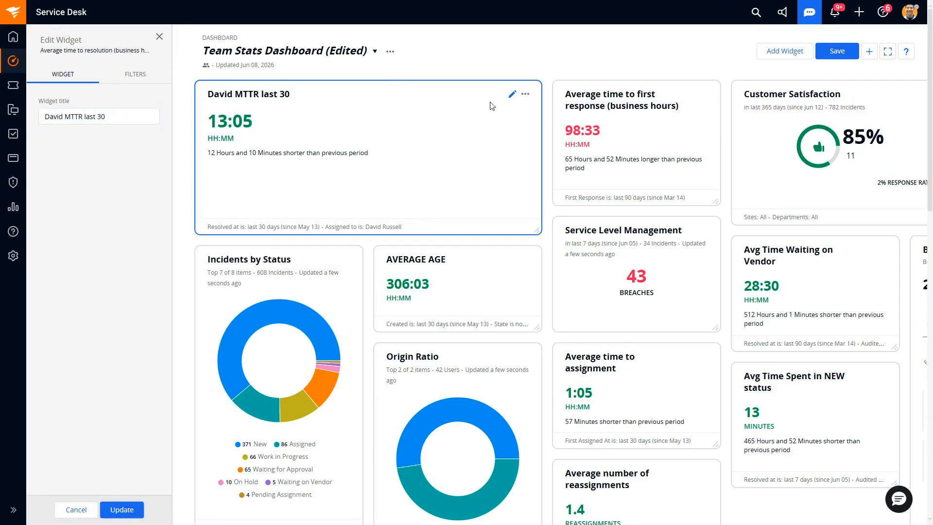
Step: Duplicate the renamed MTTR last 30 widget and open the copy for editing
click(525, 95)
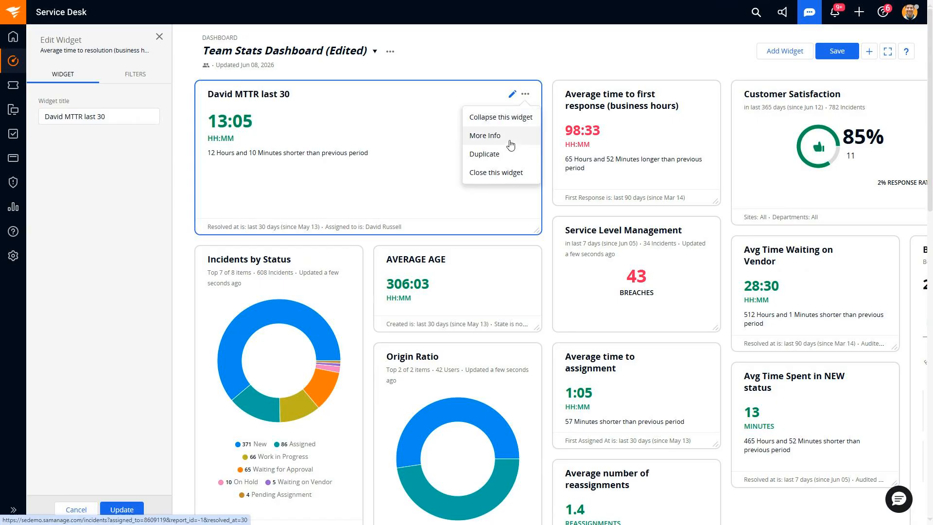
click(502, 156)
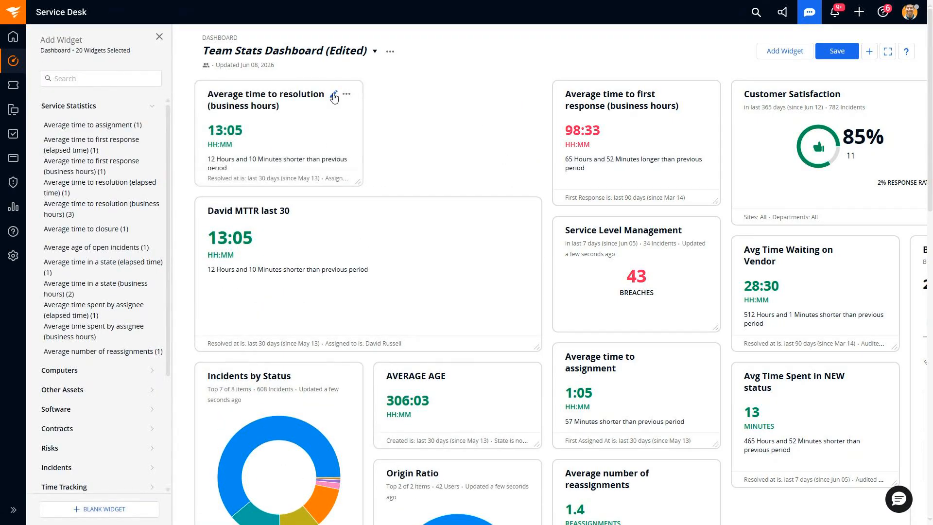
click(334, 96)
Step: Title the duplicated widget with another agent's name and change its Assigned to filter from Me to that agent
click(118, 116)
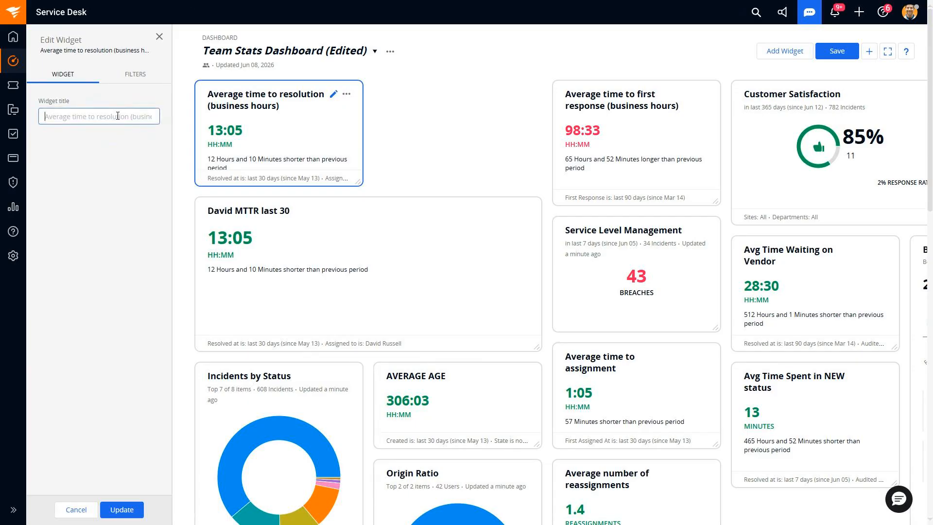
text(Agent Clark)
click(149, 73)
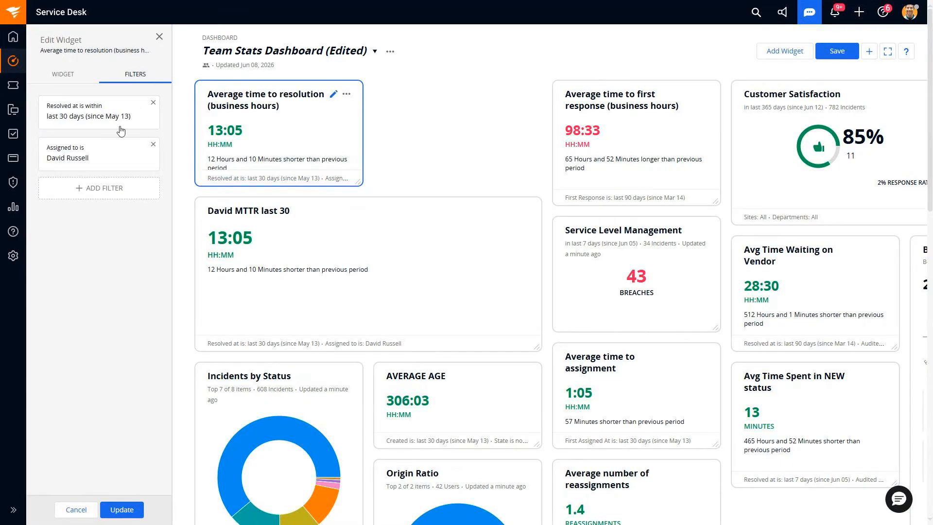
click(112, 153)
click(106, 199)
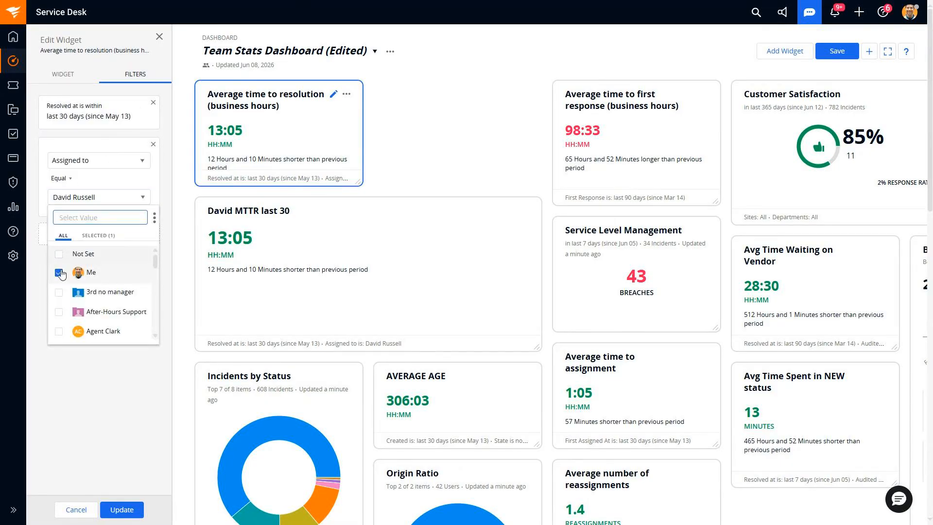
scroll(104, 290, down, 1)
click(59, 303)
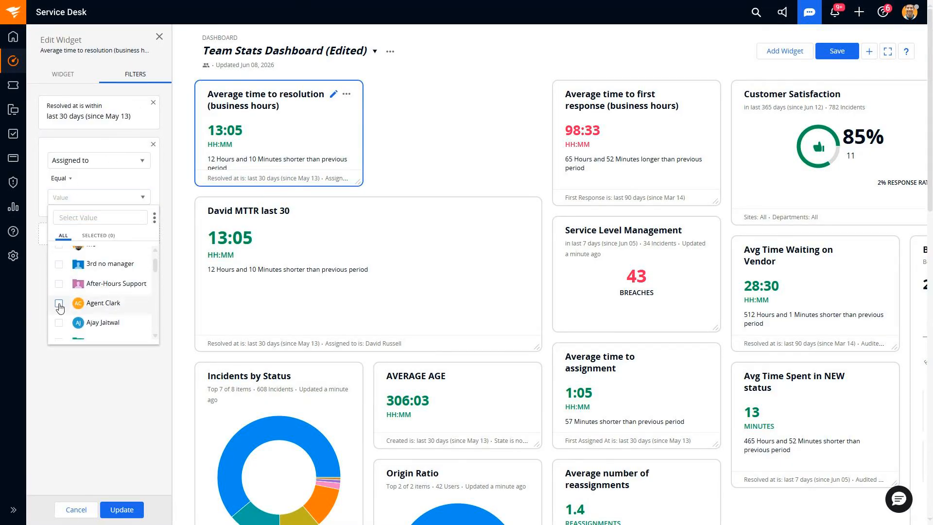
click(117, 511)
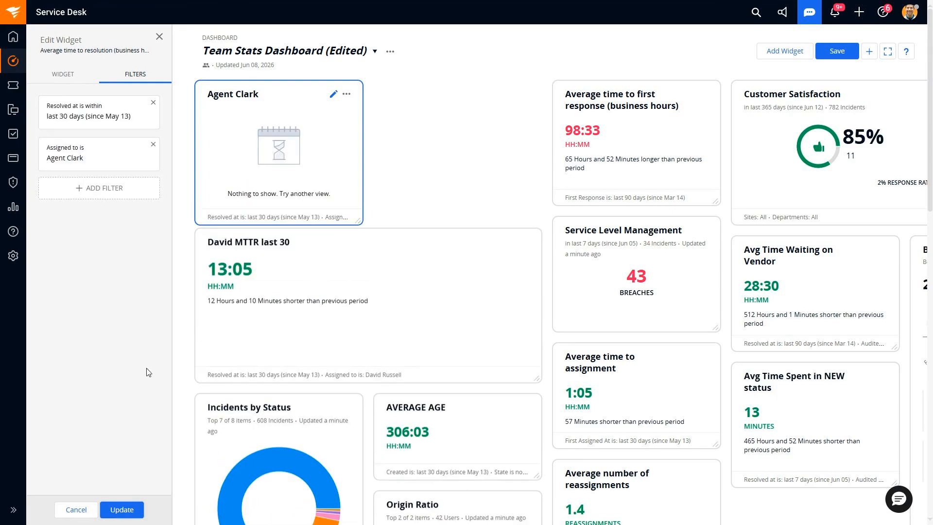
Step: Set the duplicated widget's Assigned to filter to the engineer's name instead of the selected agent and update the widget
click(128, 155)
click(116, 203)
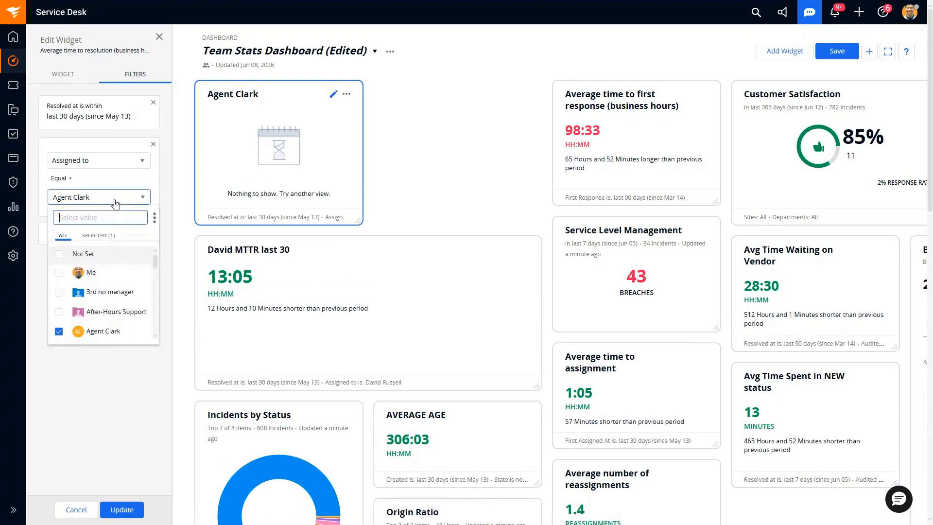
click(59, 332)
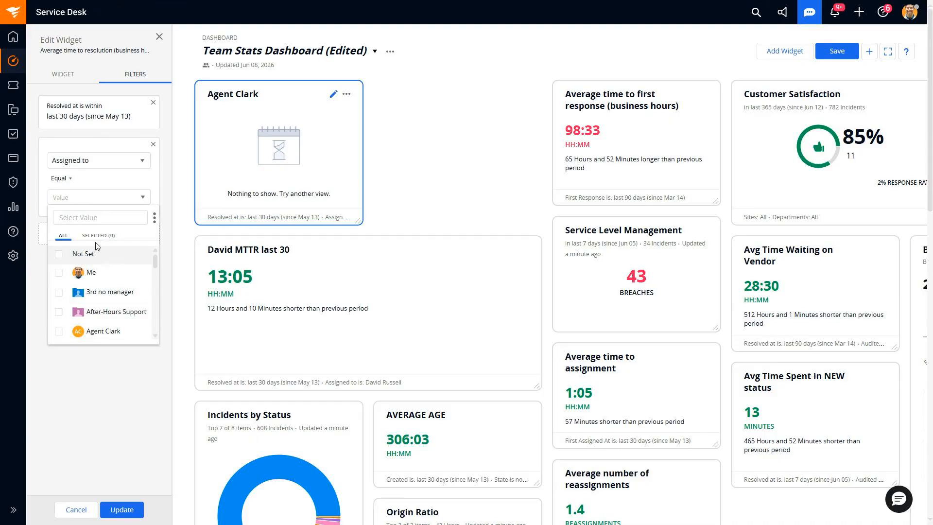
click(78, 217)
text(eli)
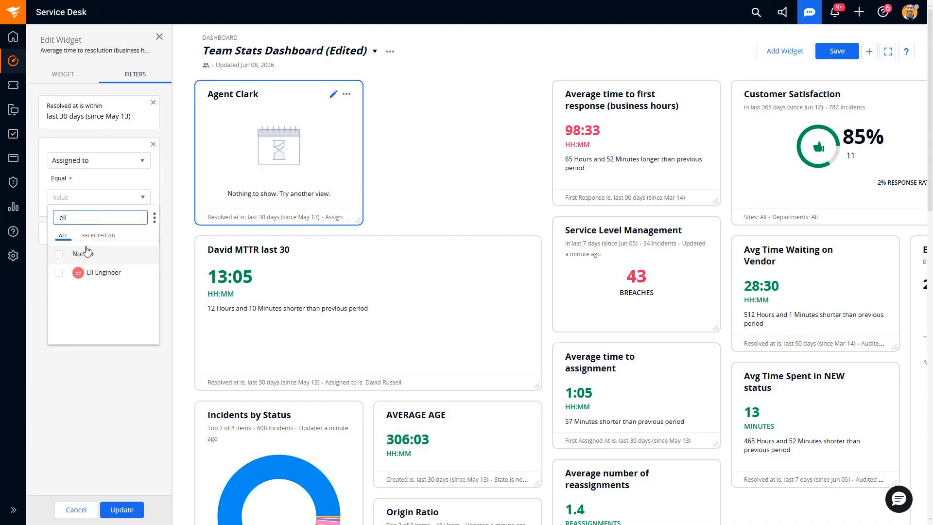
click(59, 272)
click(122, 508)
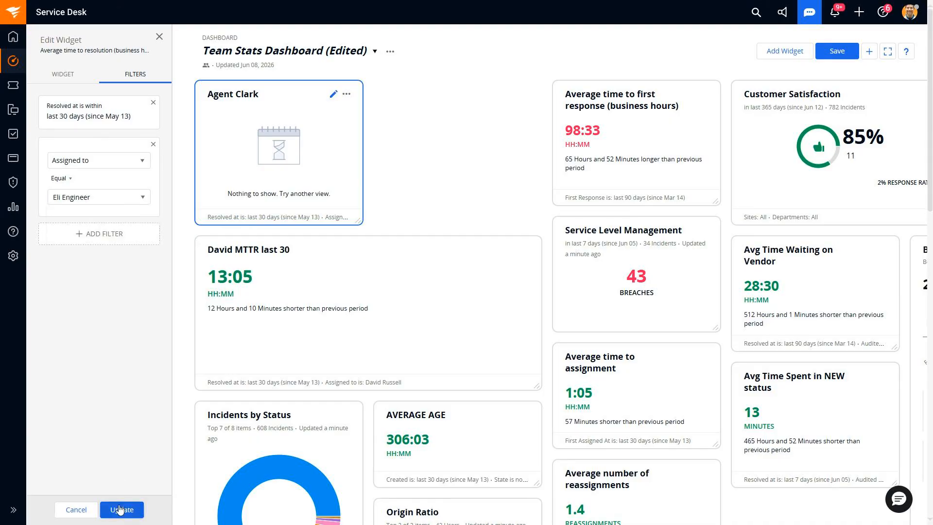
Step: Retitle the duplicated widget with the engineer's first name followed by "MTTR", update it and finish editing
click(72, 74)
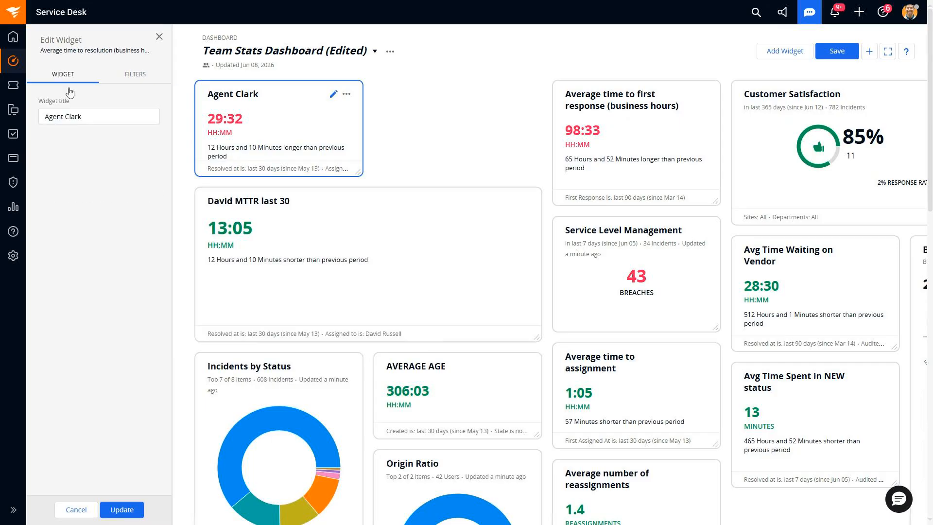
drag(87, 118, 19, 125)
key(BackSpace)
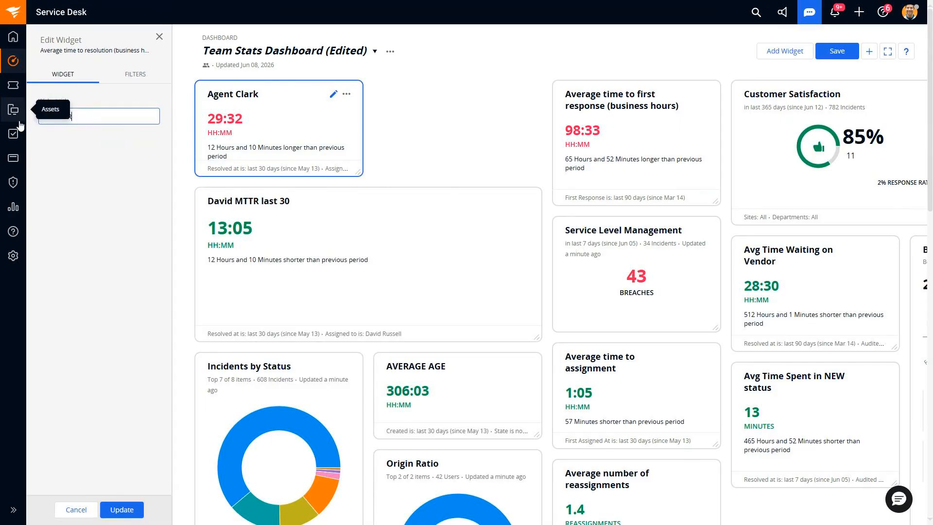
text(Eli MTTR)
click(132, 503)
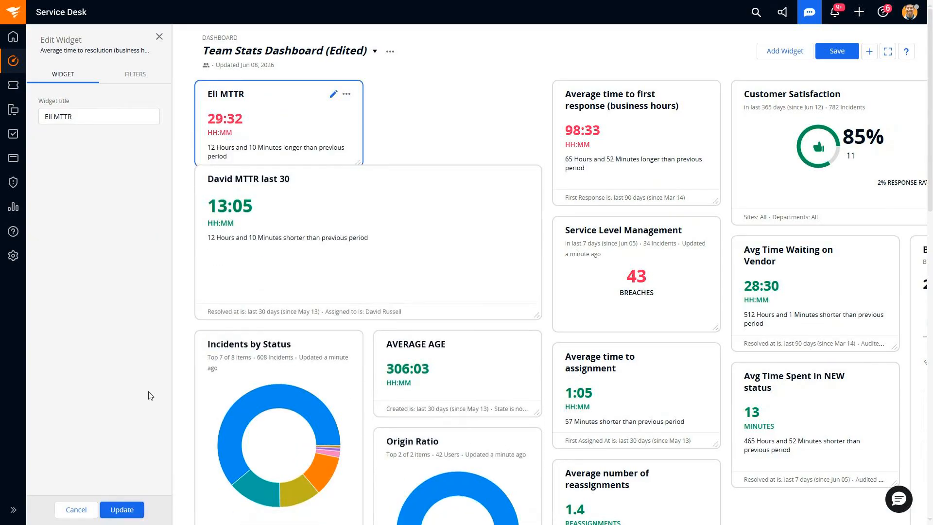
click(159, 38)
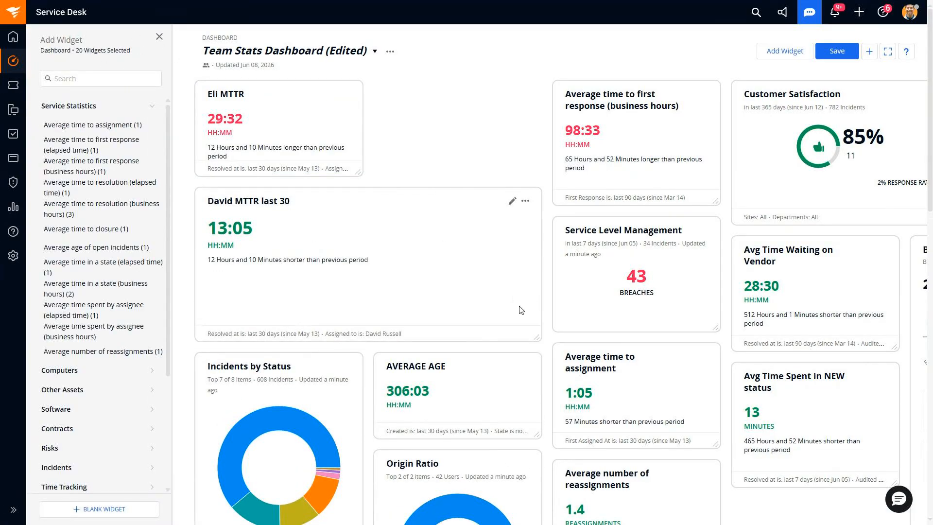
Step: Shrink the original MTTR last 30 widget to one column and place it beside the engineer's MTTR widget, above AVERAGE AGE
drag(536, 336, 360, 300)
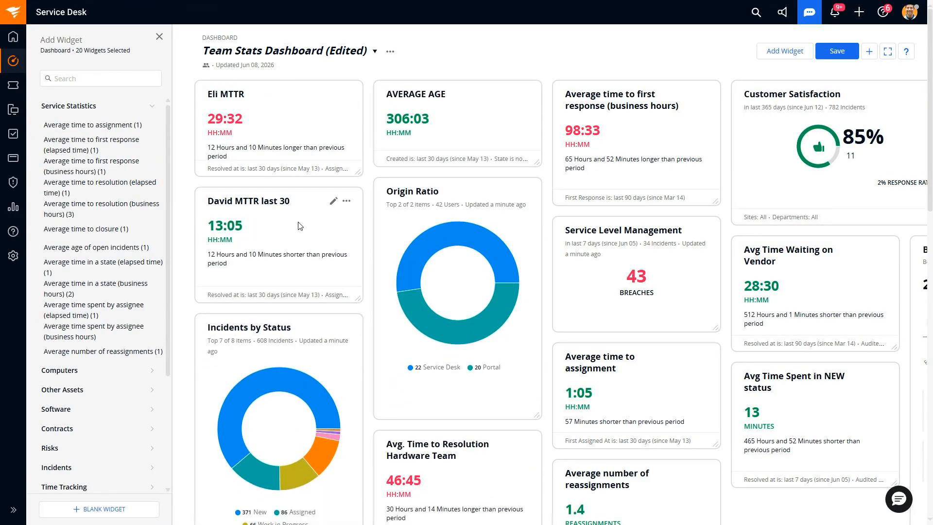
drag(280, 202, 457, 95)
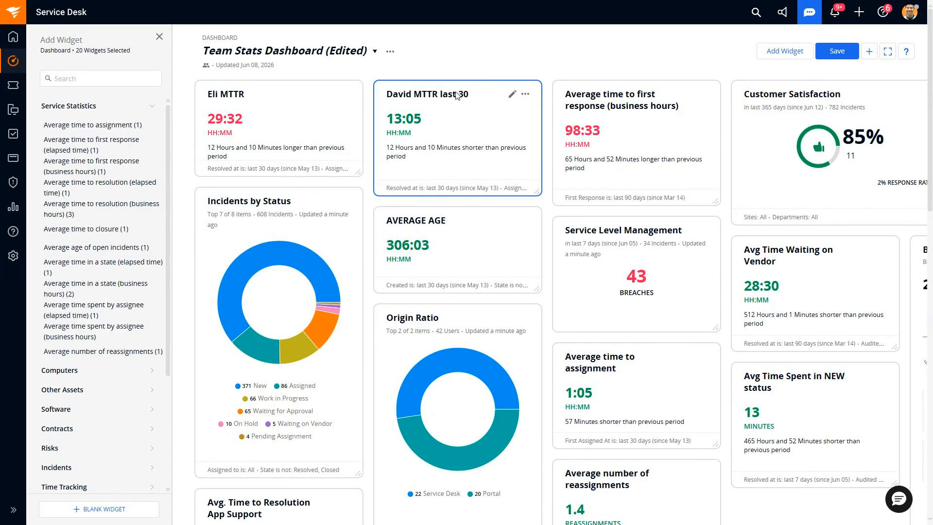
Step: Go to Reports and look through the default Service Level Management and Incidents Management reports
click(19, 214)
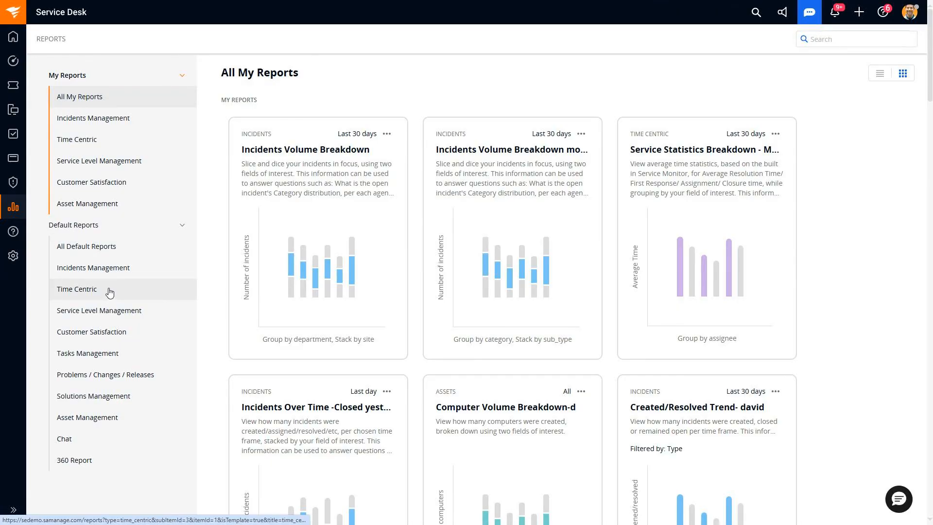
click(109, 310)
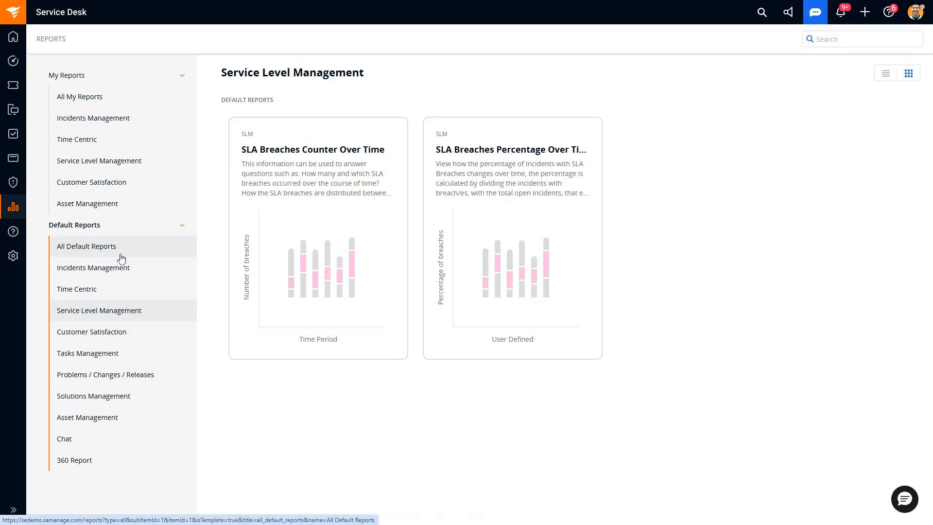
click(102, 272)
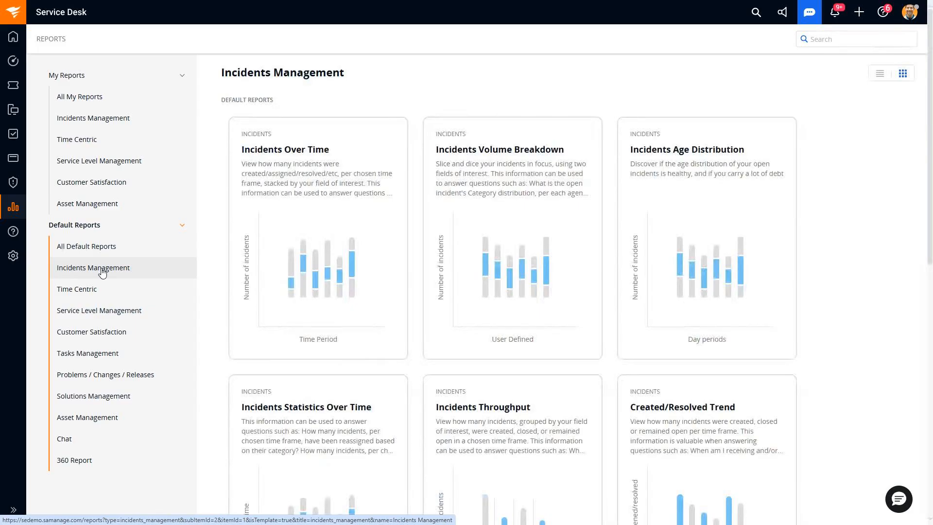
scroll(498, 251, down, 2)
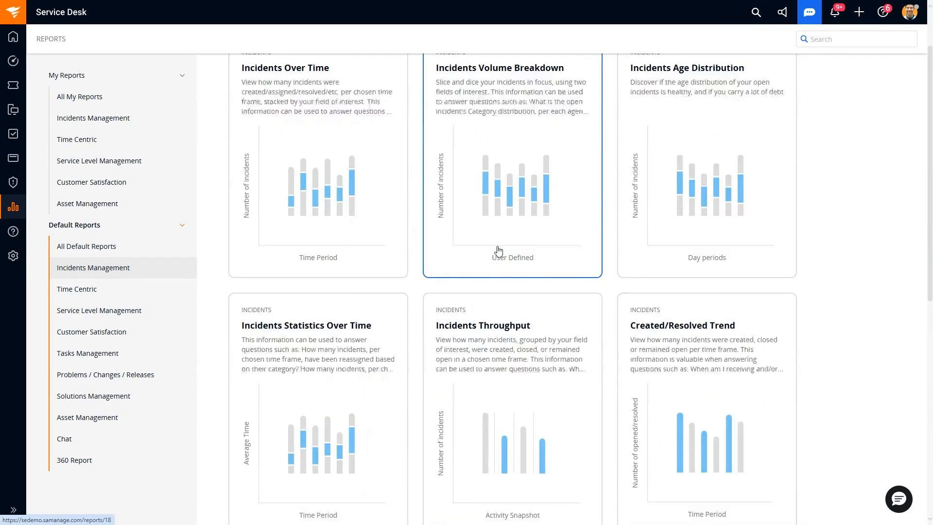
scroll(499, 251, down, 5)
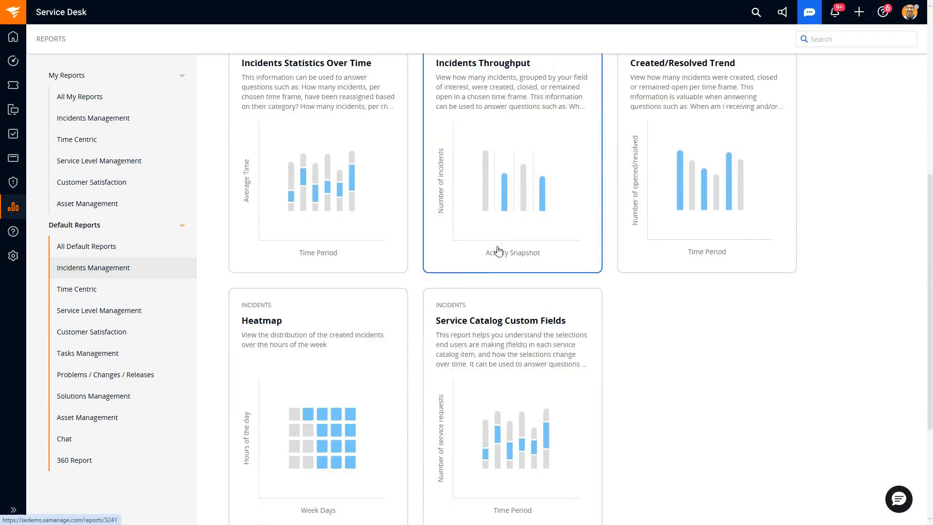
scroll(499, 251, up, 7)
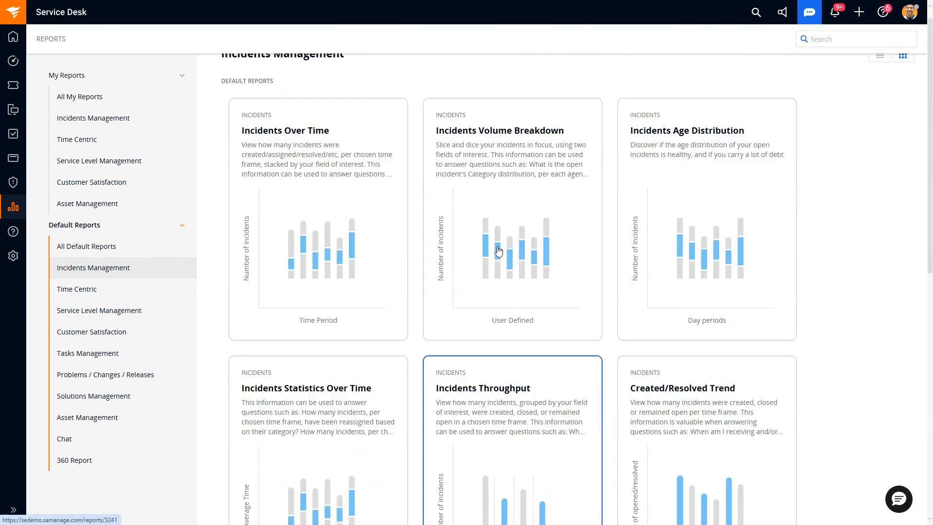
Step: Open the Created/Resolved Trend report and examine its daily created, resolved and total open incidents
click(734, 406)
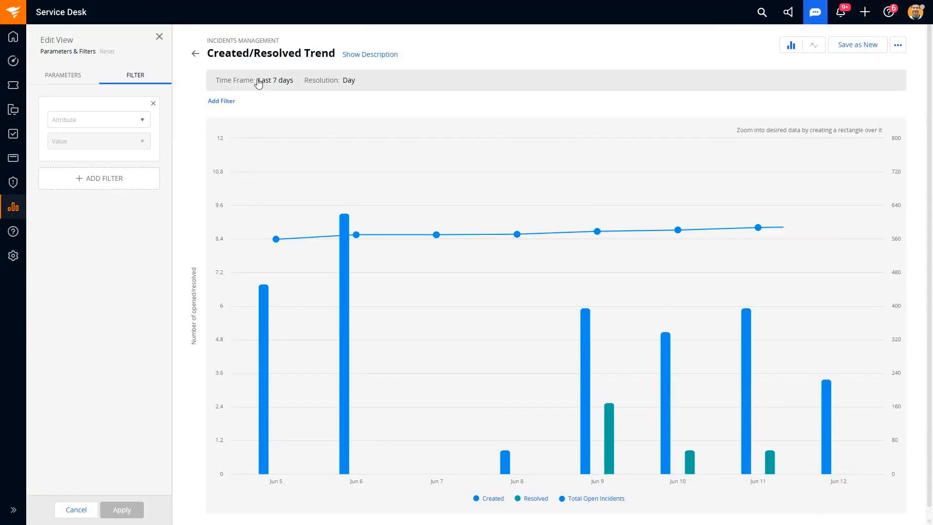
mouse_move(346, 330)
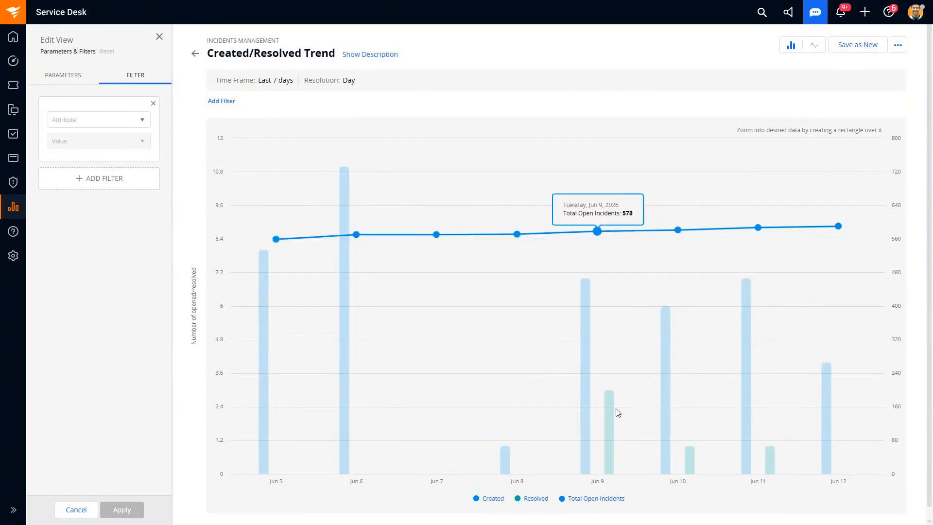
mouse_move(611, 411)
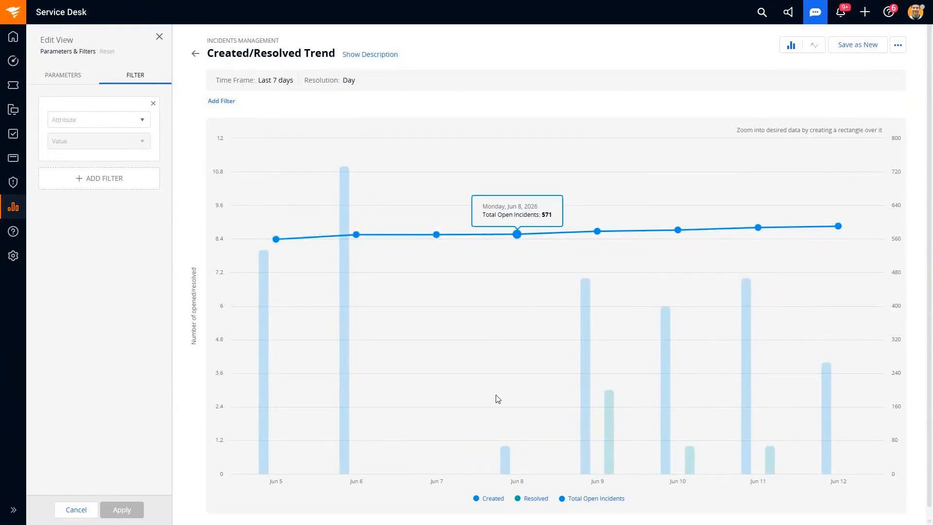
mouse_move(458, 237)
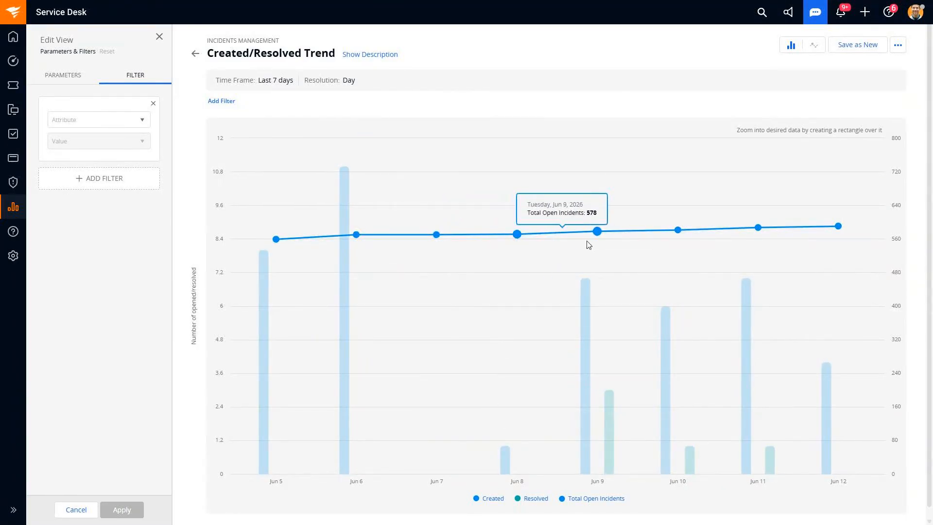
mouse_move(753, 243)
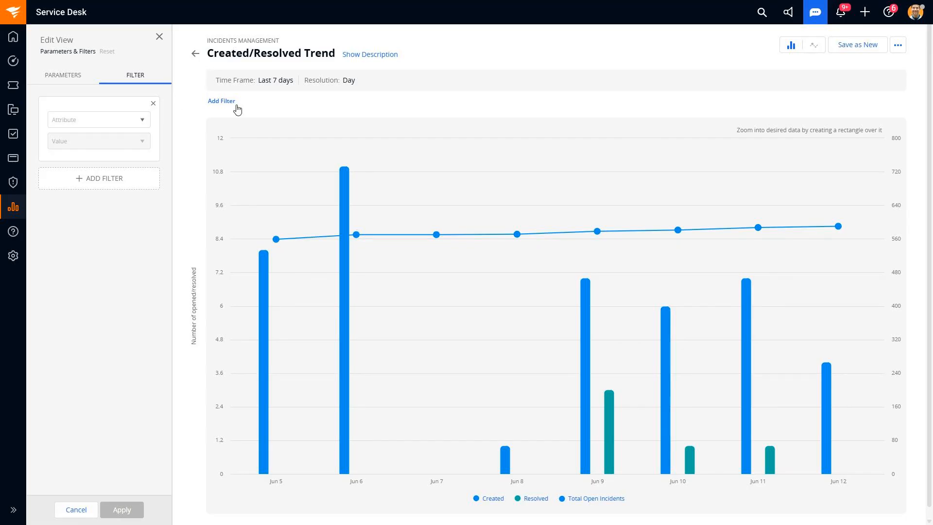
Step: Look through the attributes available for filtering the Created/Resolved Trend report
click(124, 128)
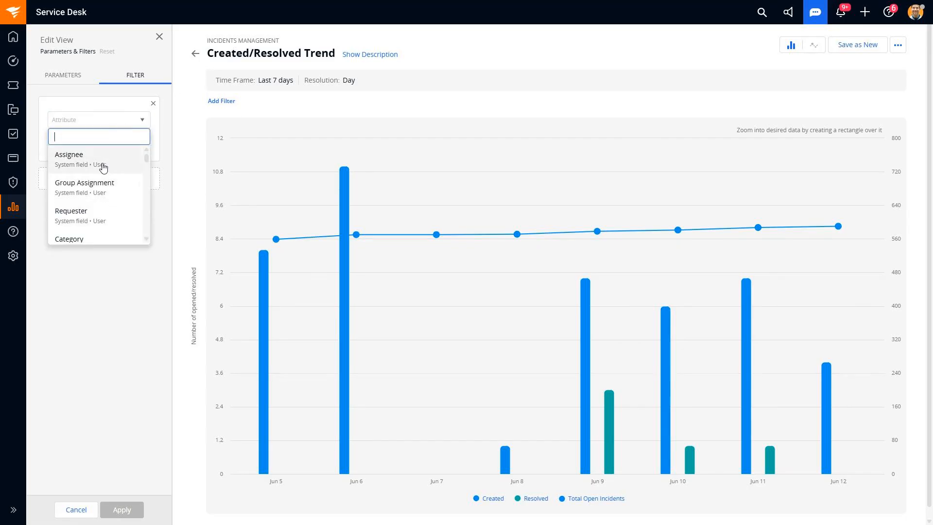
scroll(108, 228, down, 10)
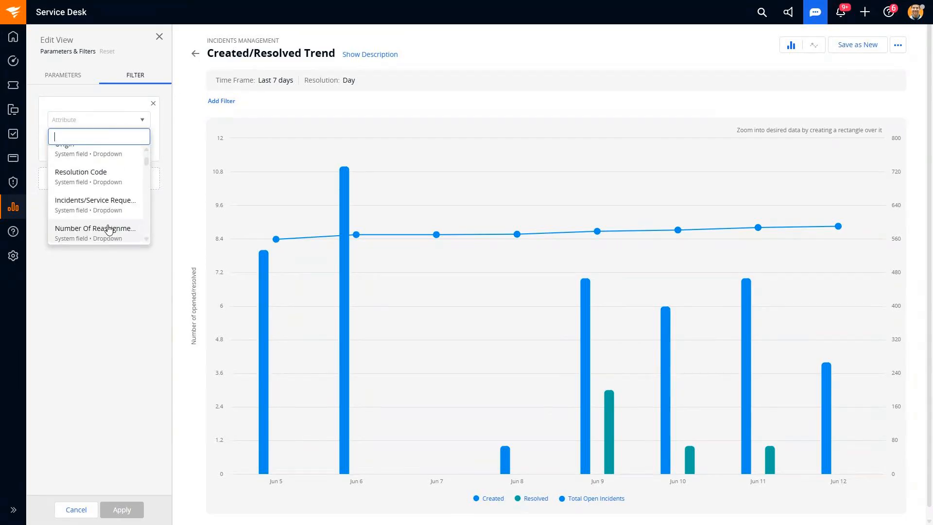
scroll(108, 229, down, 10)
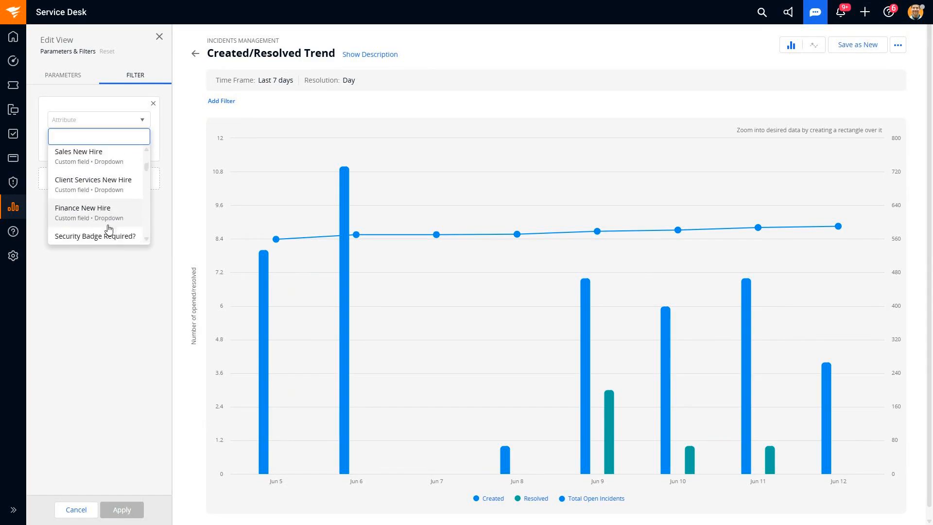
Step: Set the Created/Resolved Trend report's time frame to Last 90 days and resolution to Month, and apply the changes
click(69, 77)
click(88, 120)
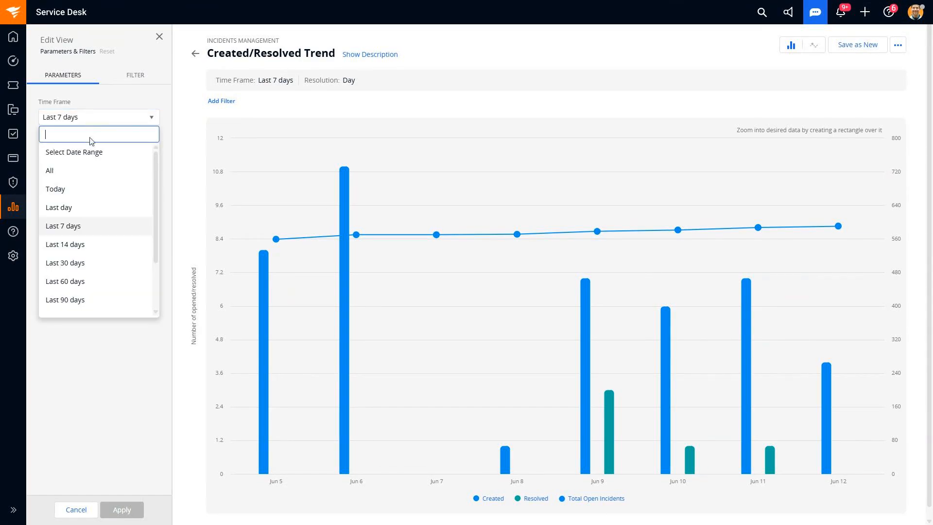
click(90, 298)
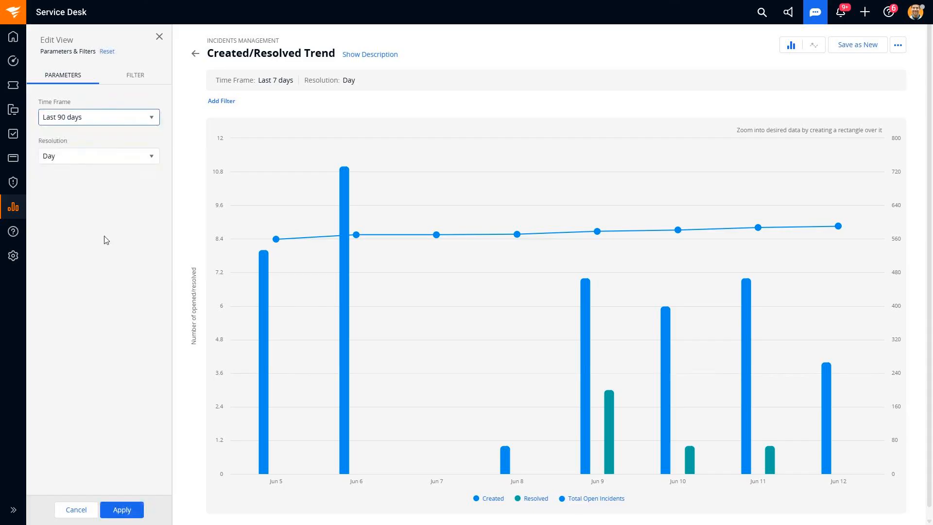
click(90, 164)
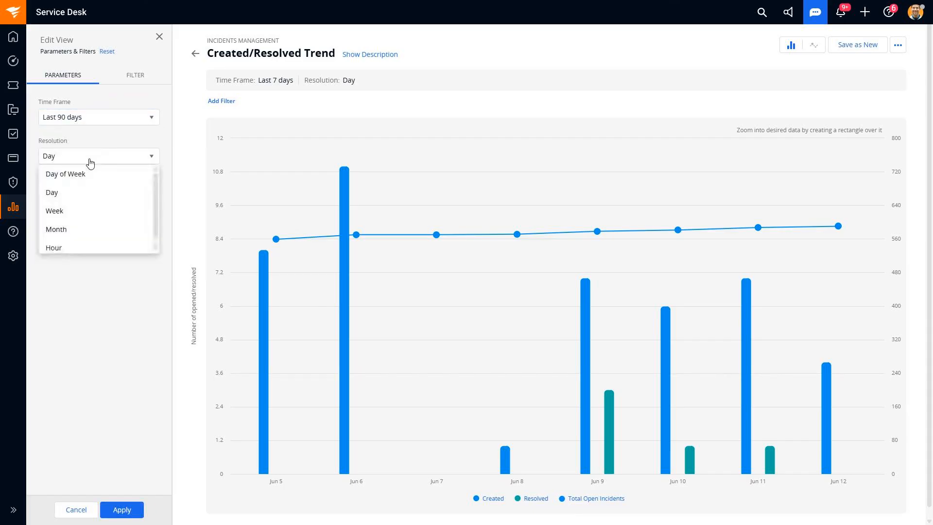
click(112, 230)
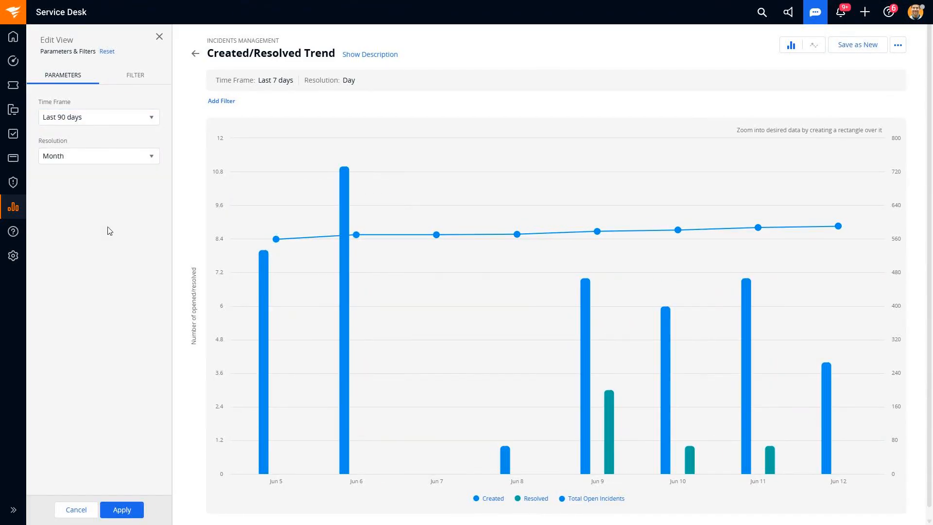
click(121, 511)
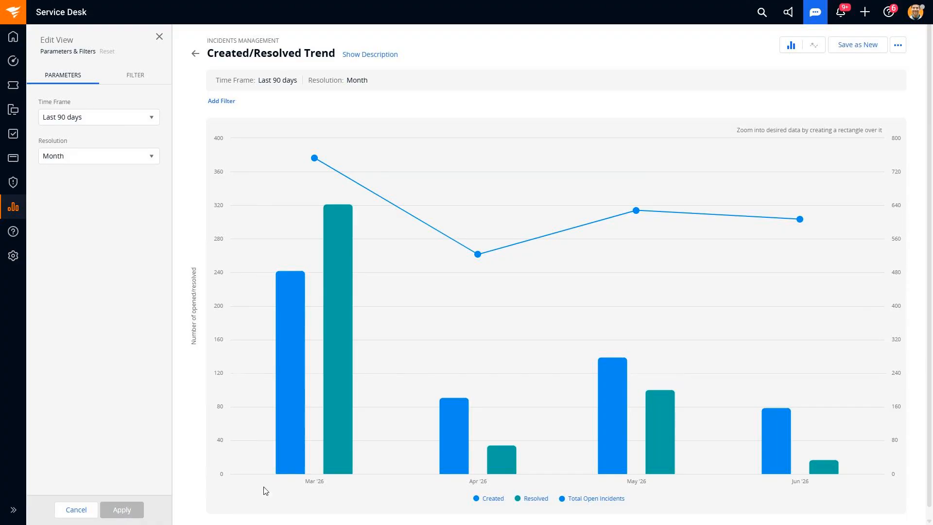
Step: Examine the monthly created, resolved and total open incidents in the Created/Resolved Trend chart
mouse_move(294, 443)
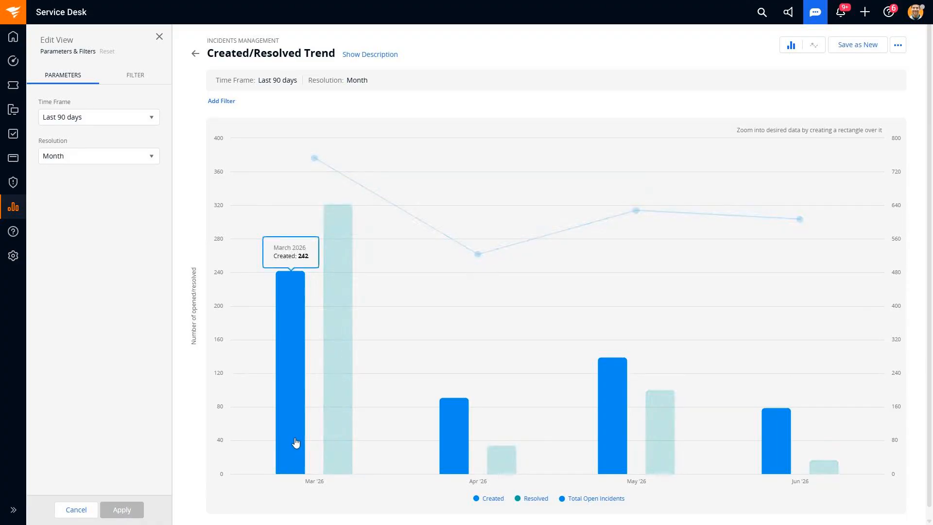
mouse_move(348, 433)
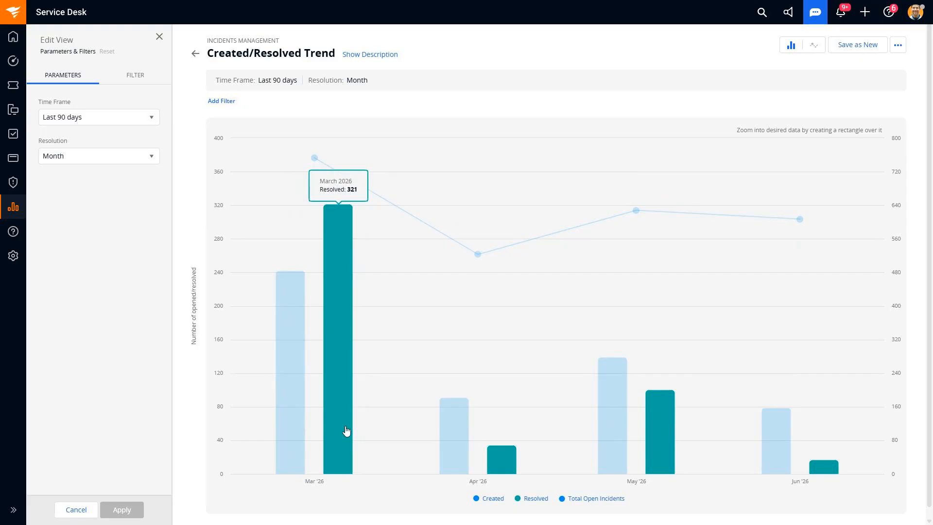
mouse_move(448, 441)
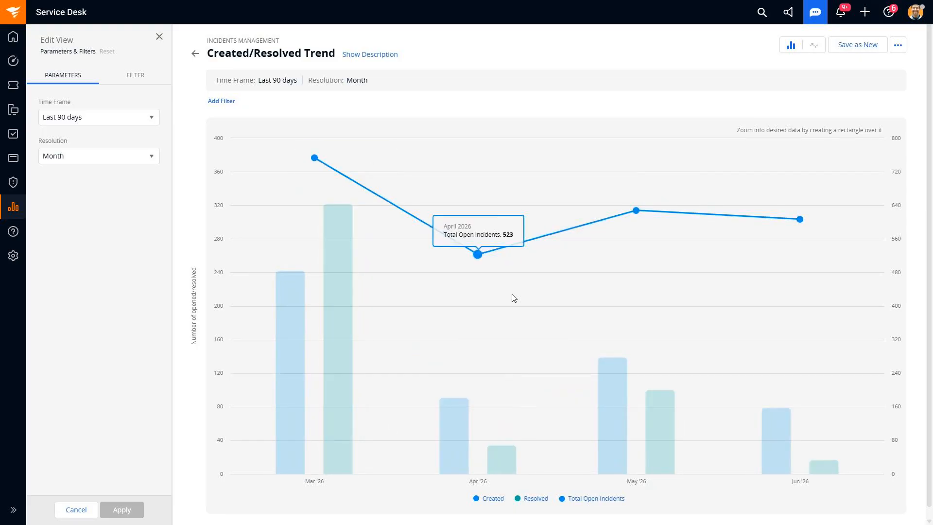
mouse_move(629, 233)
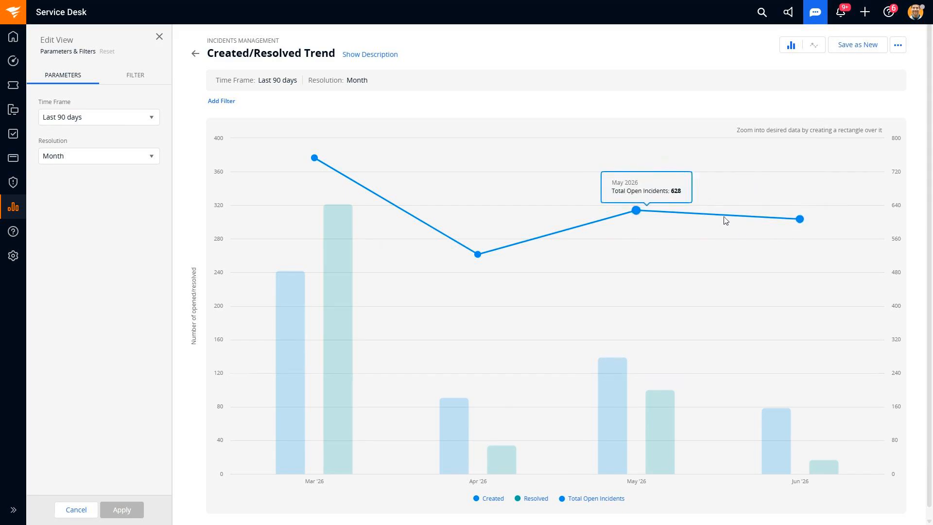
mouse_move(798, 235)
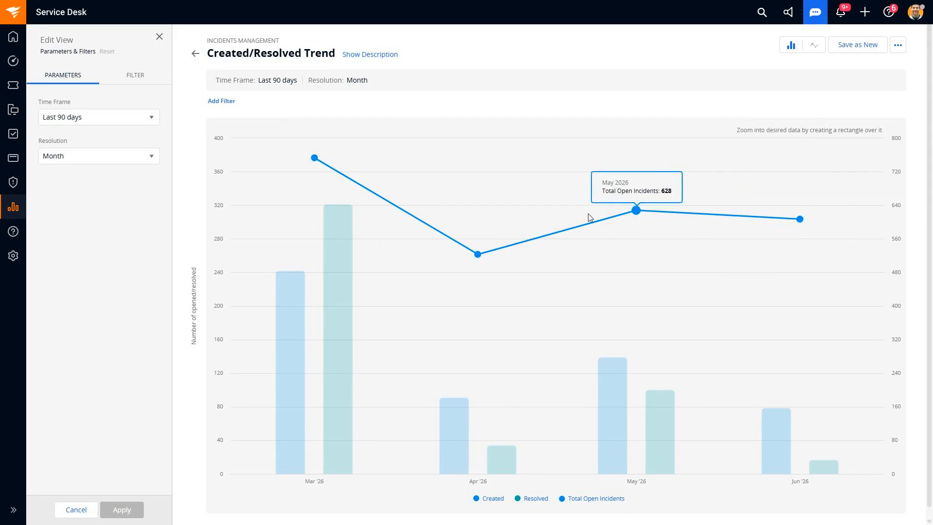
Step: Return to the reports list, show all default reports and open the Incidents Over Time report
click(195, 54)
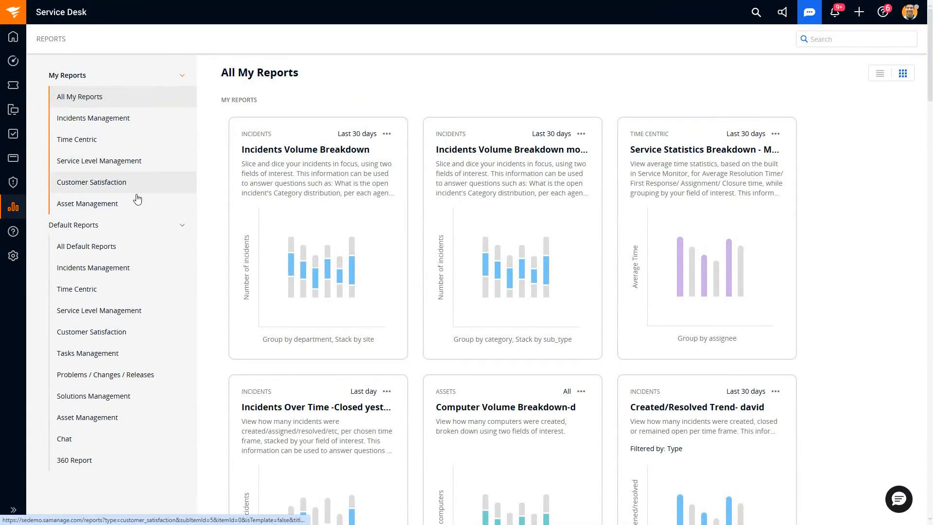
click(117, 250)
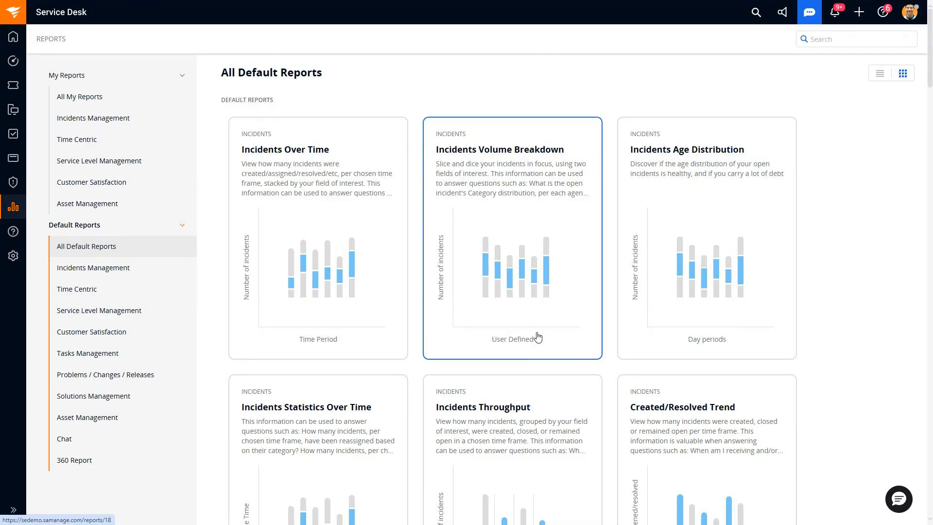
drag(536, 335, 429, 307)
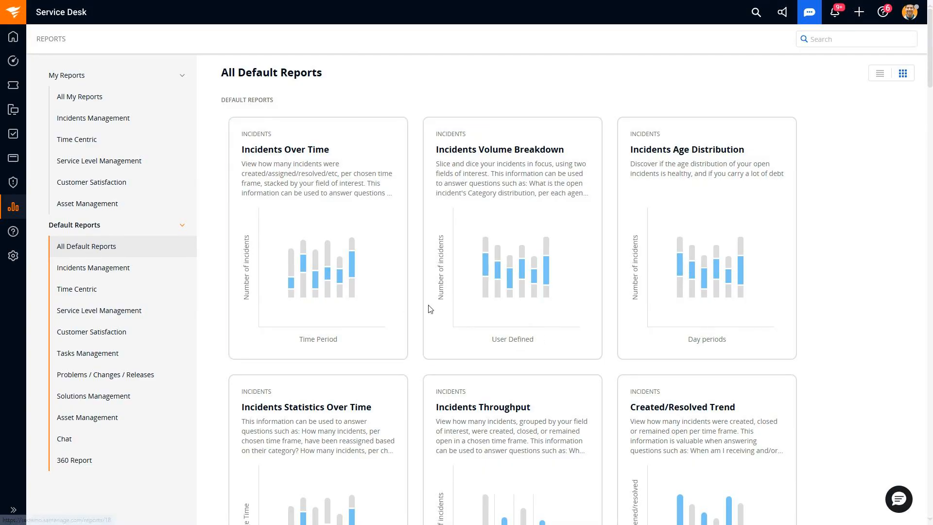
click(358, 284)
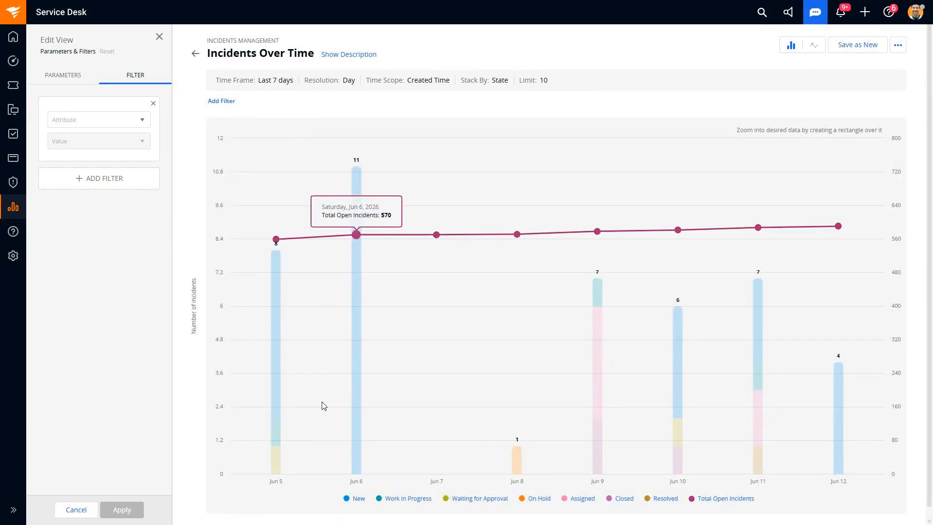
Step: Stack the Incidents Over Time report by Category and apply the change
click(73, 75)
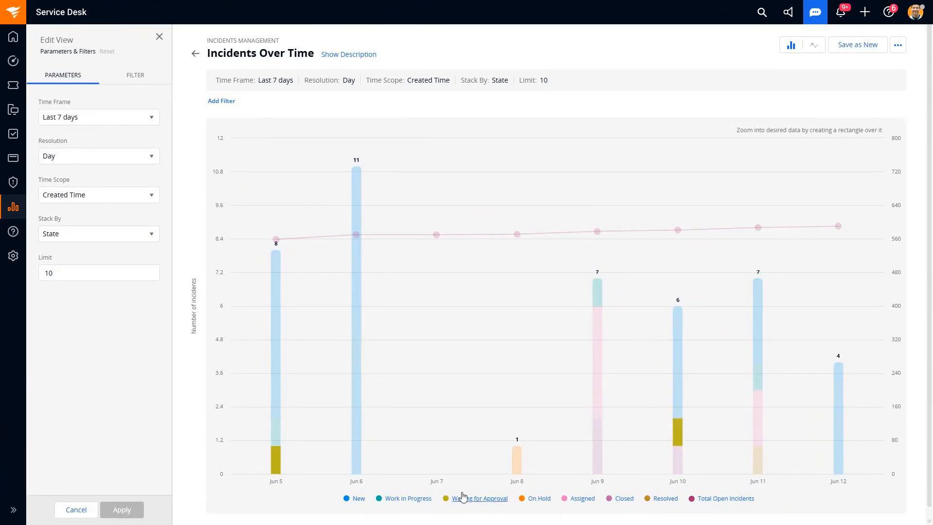
click(92, 238)
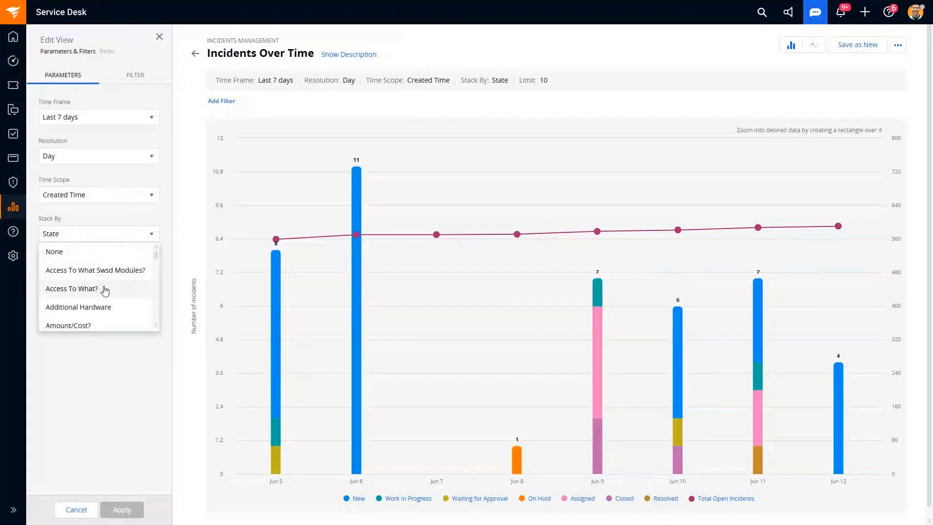
scroll(104, 295, down, 5)
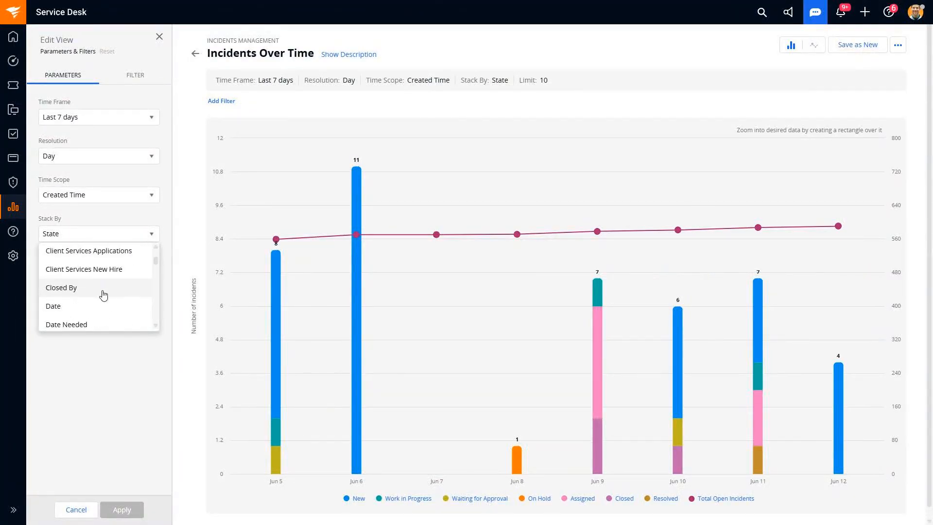
scroll(103, 295, up, 2)
click(103, 292)
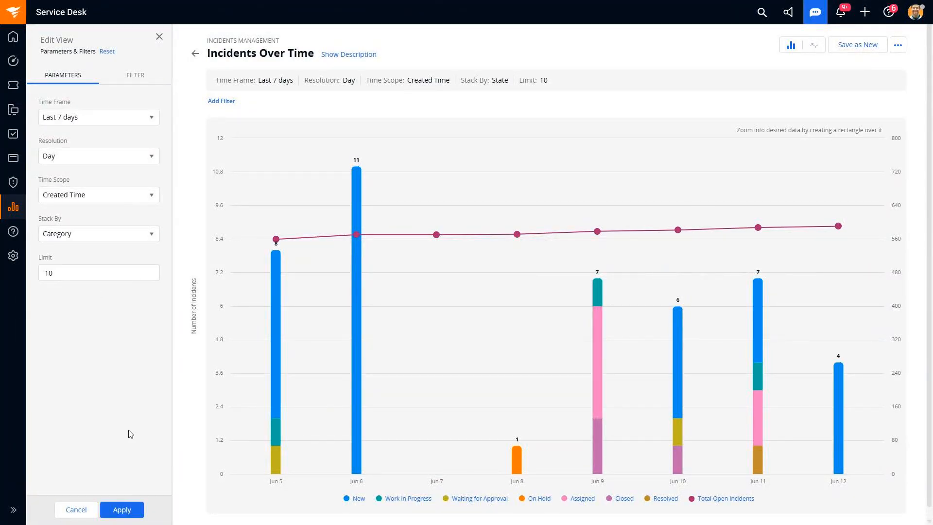
click(122, 510)
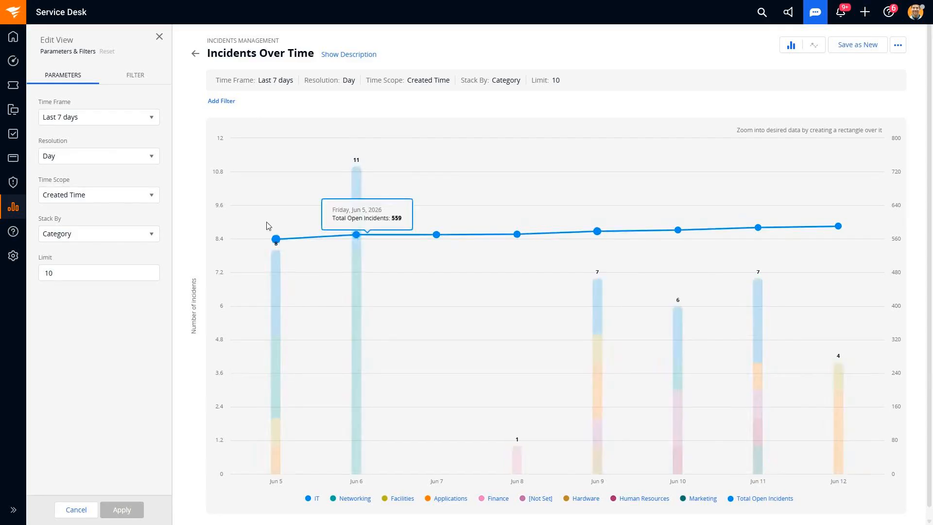
Step: Check the resolution options of the Incidents Over Time report and return to the reports list
click(120, 158)
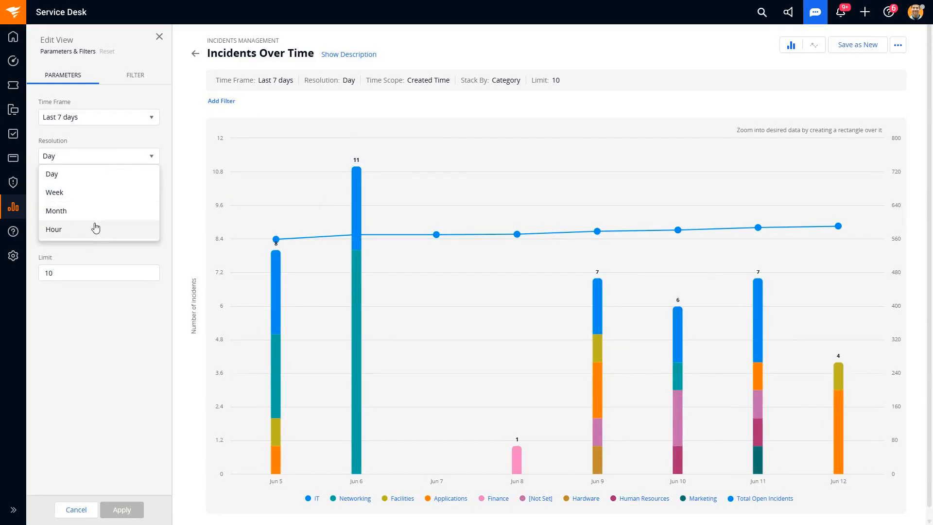
click(195, 58)
click(194, 57)
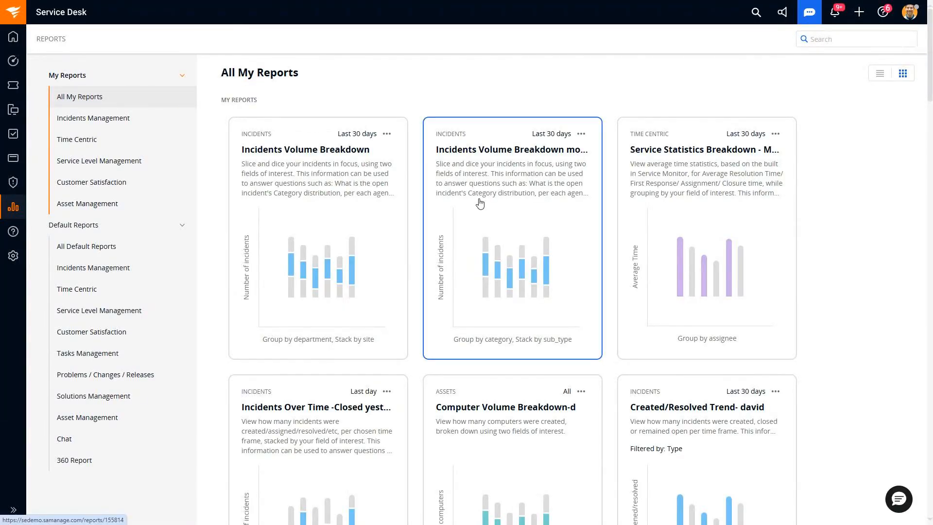
Step: Open the saved Incidents Volume Breakdown monthly report and review its parameters and Group By options
click(479, 203)
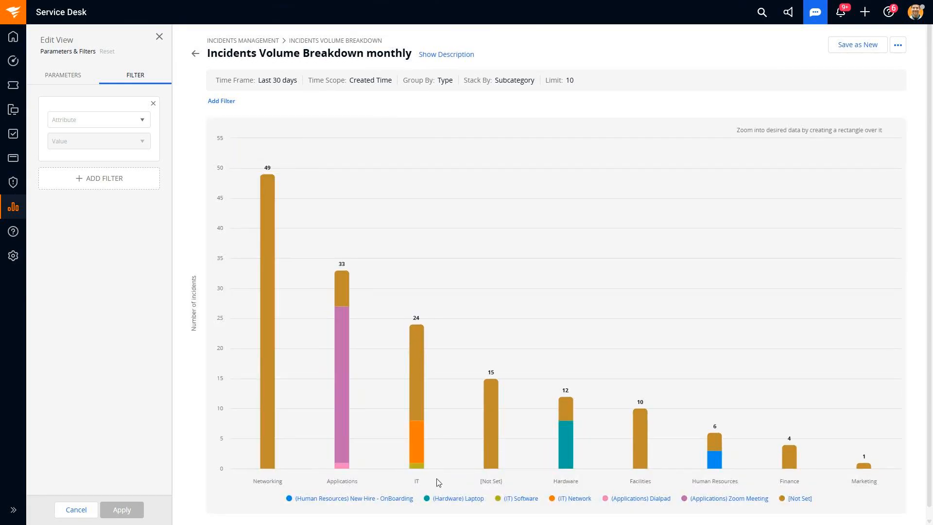
click(63, 77)
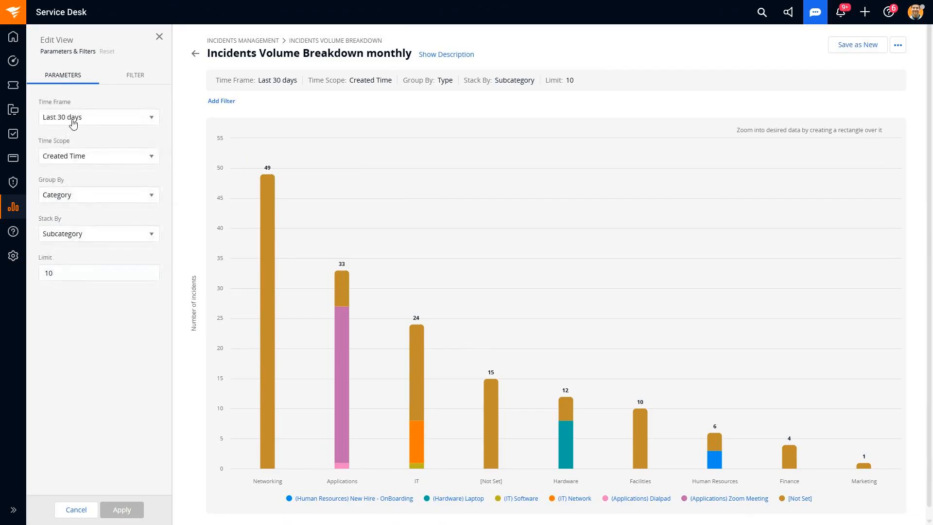
click(66, 197)
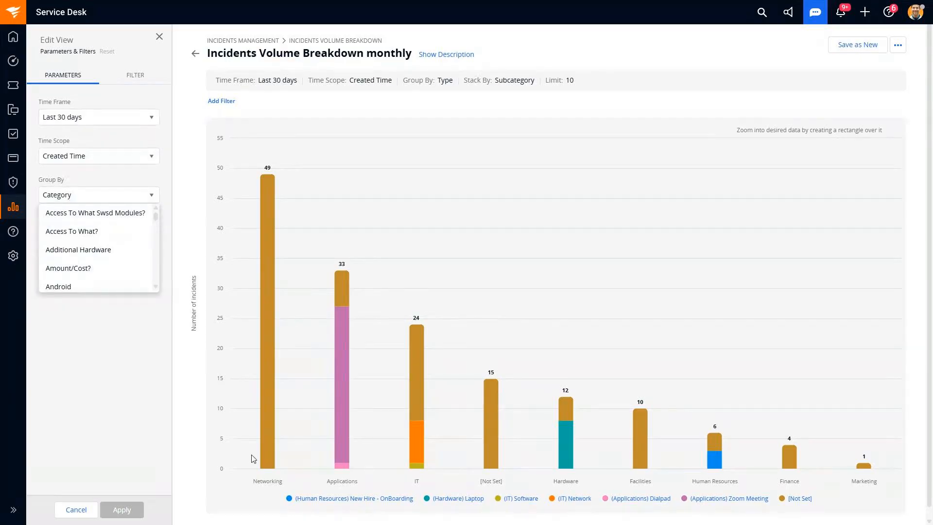
mouse_move(570, 429)
Step: Go back to the reports list, show all default reports and open the Incidents Volume Breakdown report
click(196, 54)
click(196, 56)
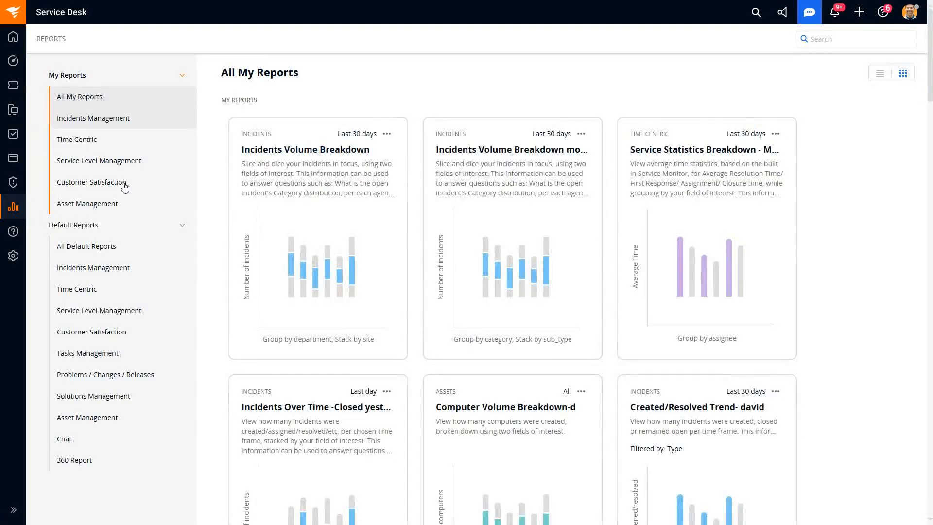
click(81, 246)
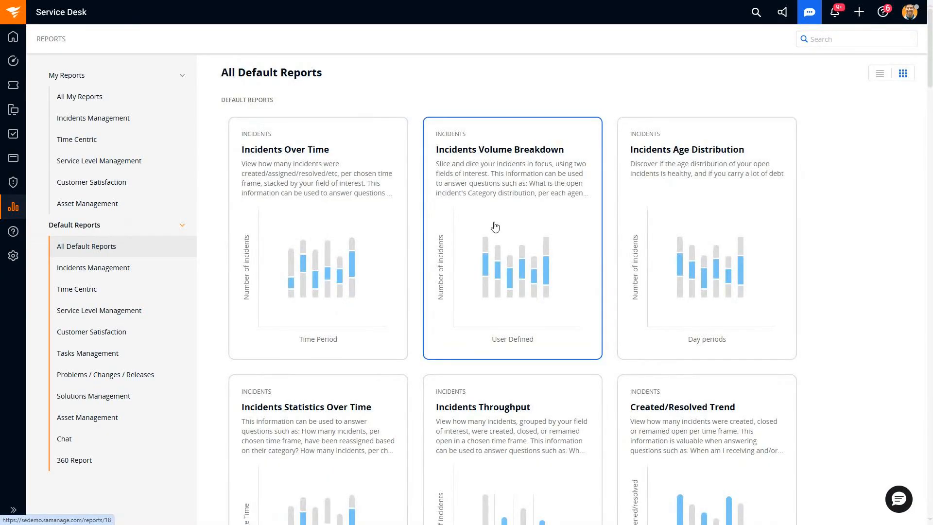
click(495, 227)
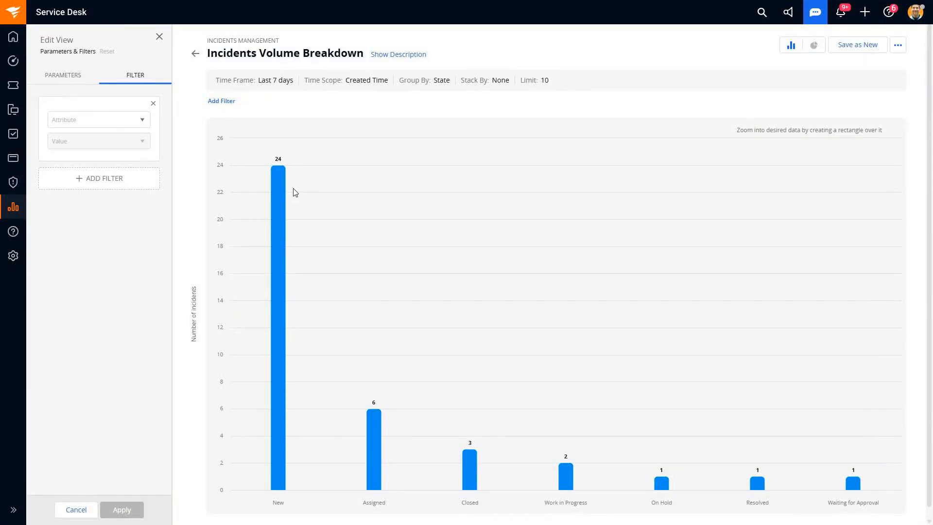
Step: Set the Incidents Volume Breakdown report's time frame to Last 30 days, group it by Category and apply the changes
click(47, 74)
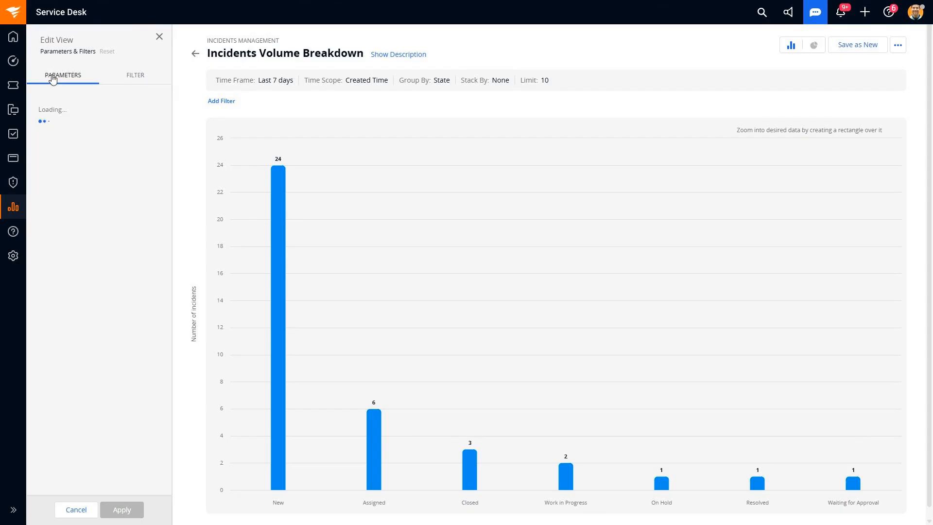
click(95, 117)
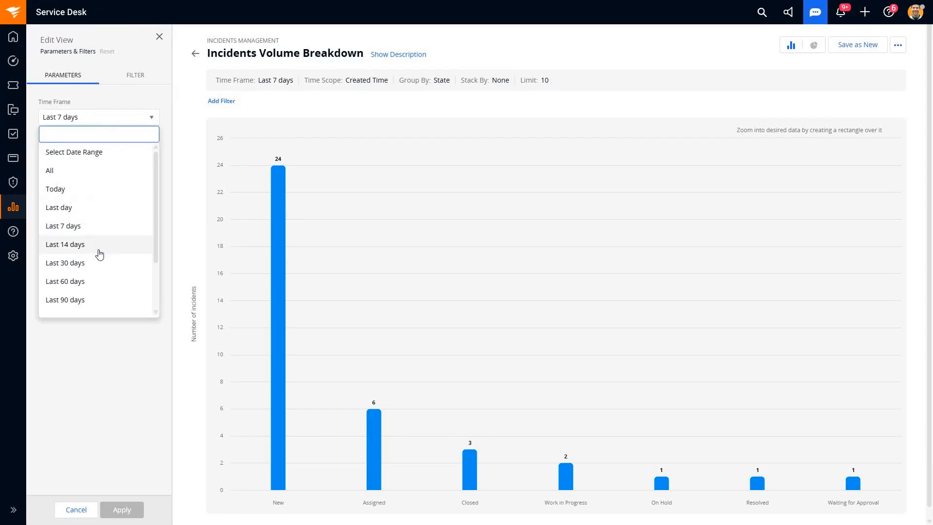
click(99, 263)
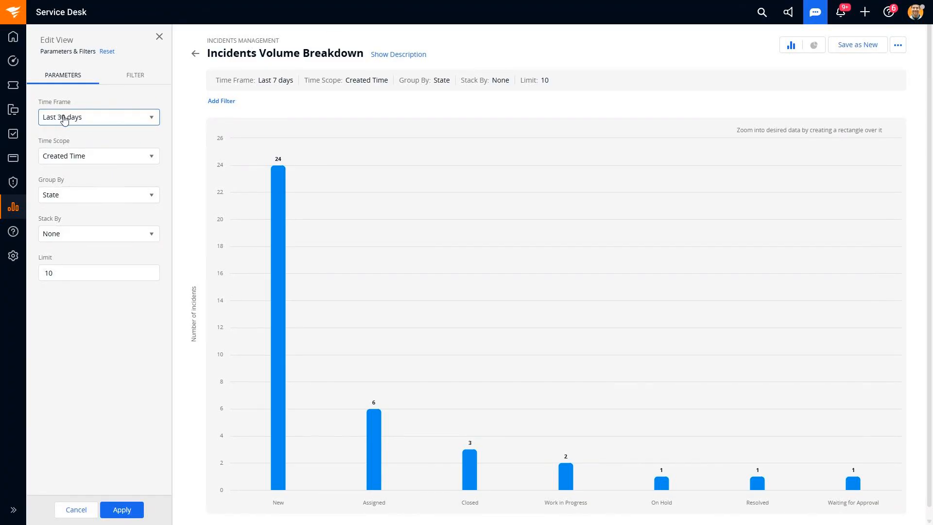
click(99, 195)
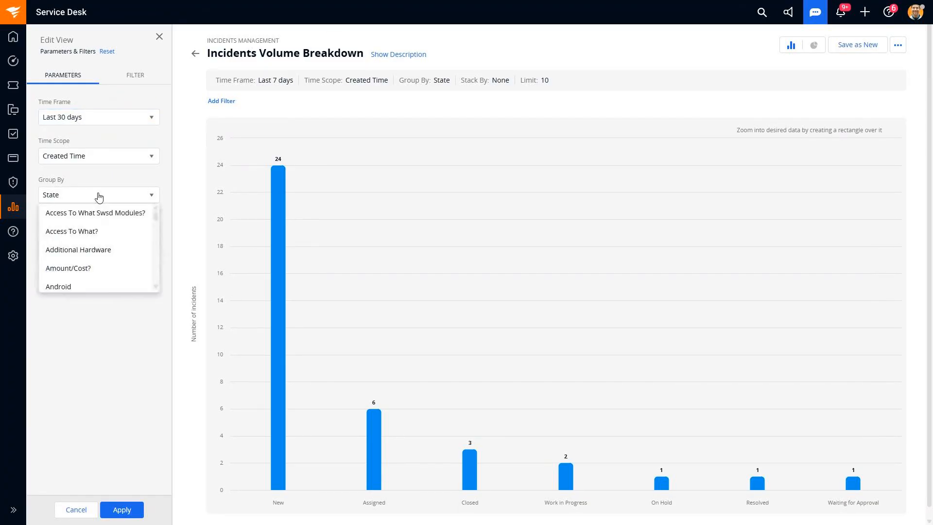
scroll(104, 267, down, 5)
scroll(106, 270, down, 1)
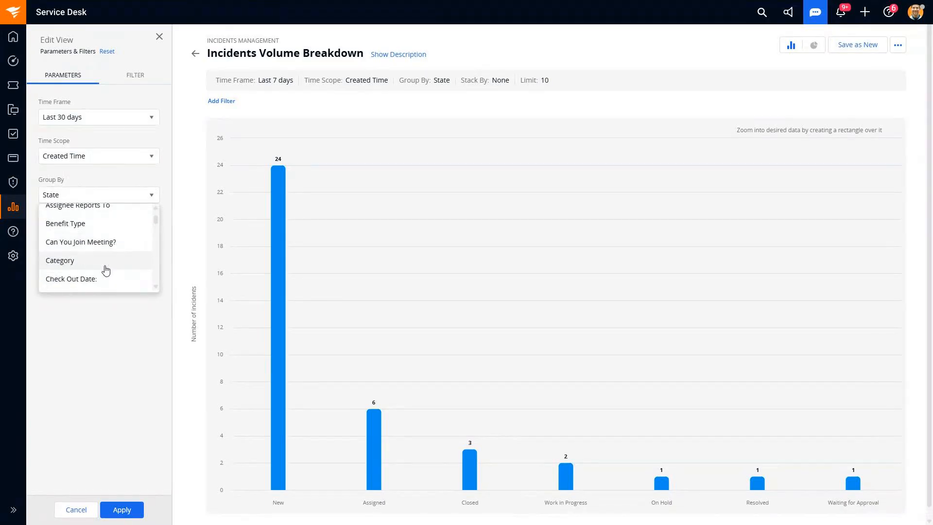
click(106, 270)
click(122, 509)
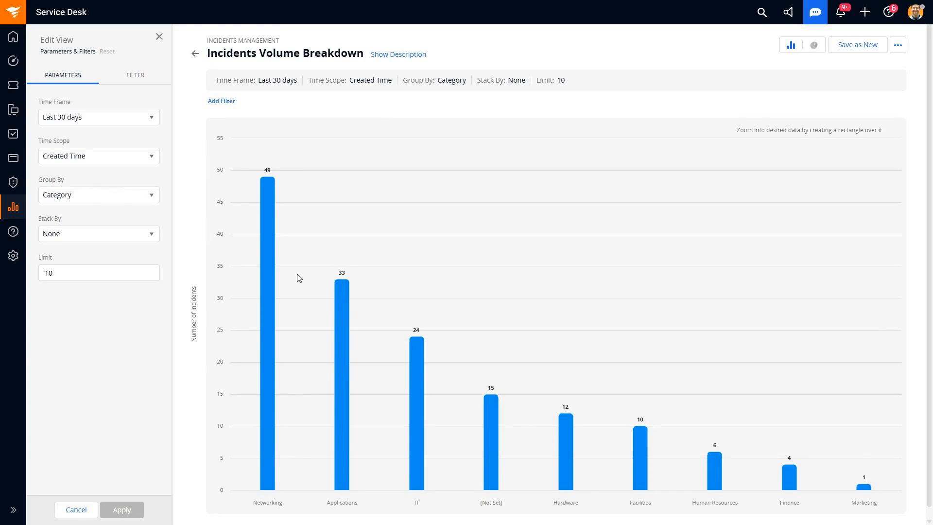
Step: Stack the Incidents Volume Breakdown report by Subcategory and apply the change
mouse_move(273, 390)
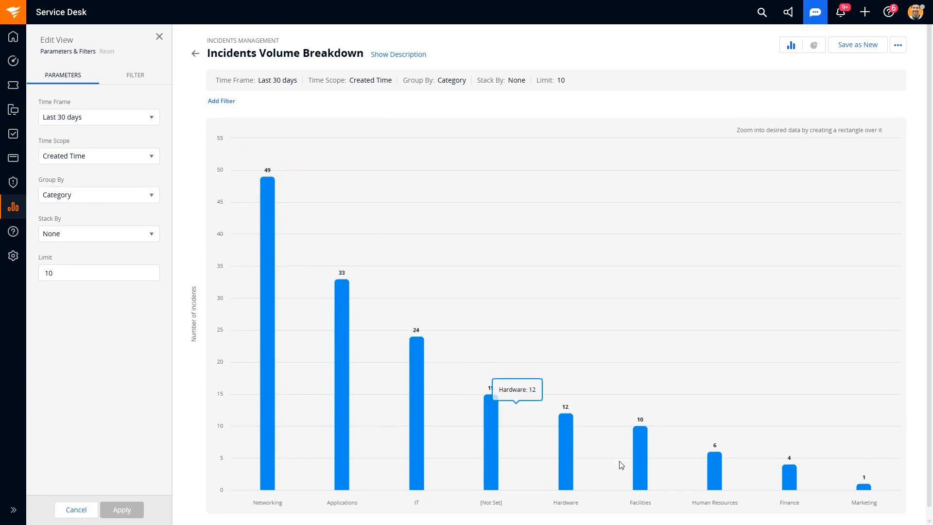
mouse_move(620, 442)
click(106, 237)
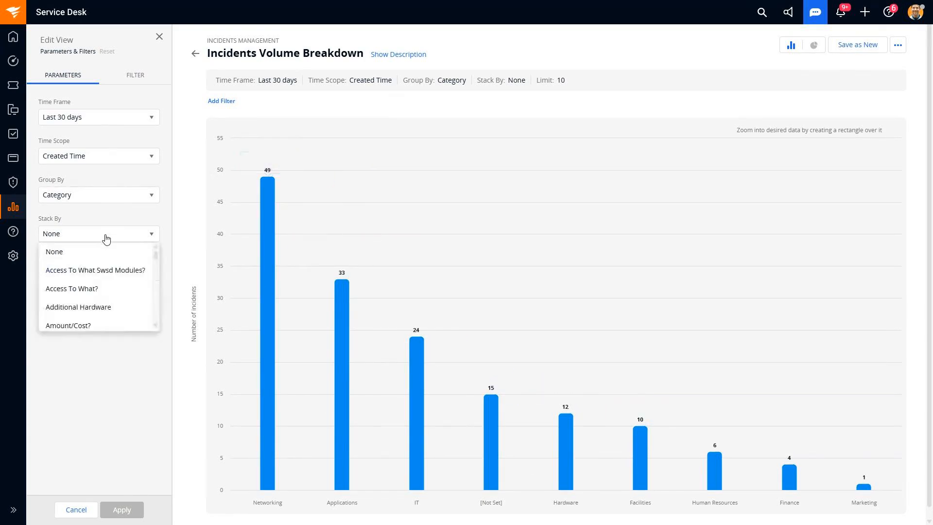
scroll(113, 304, down, 15)
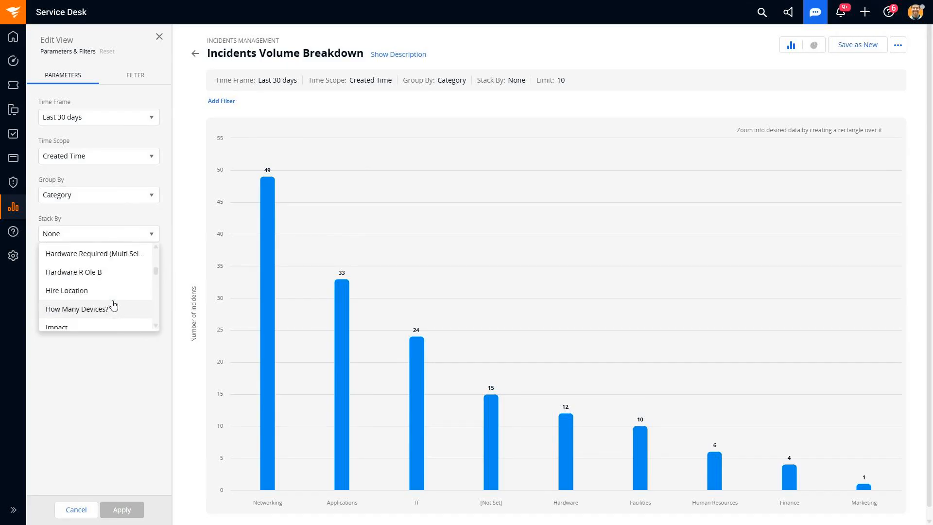
scroll(114, 305, down, 6)
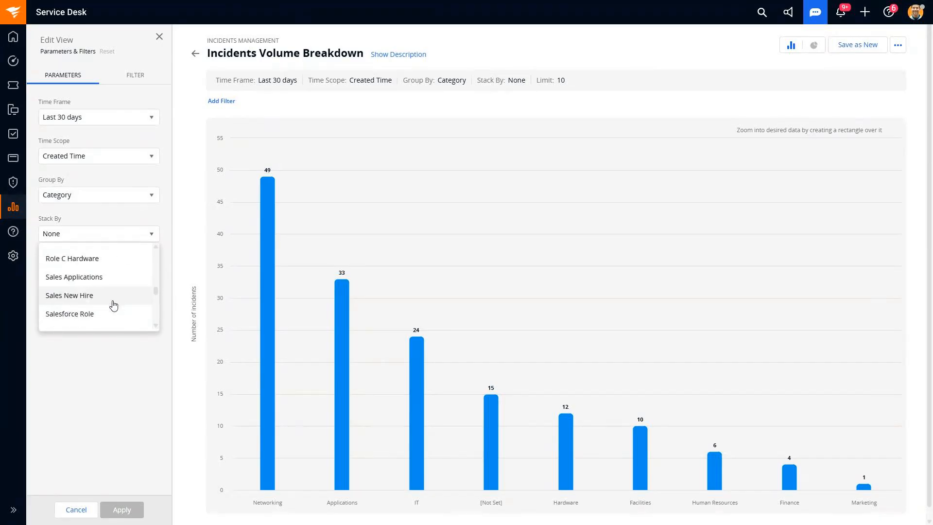
scroll(114, 304, up, 3)
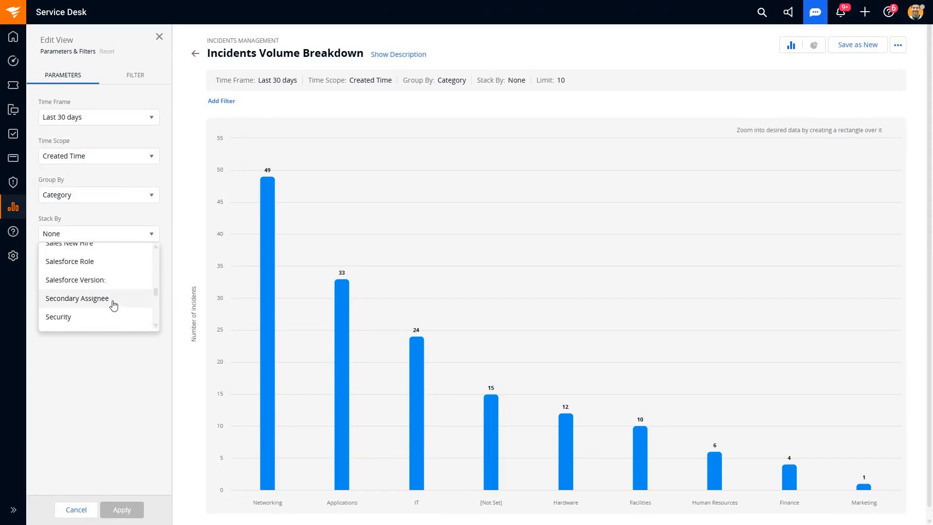
scroll(113, 304, down, 5)
scroll(114, 304, down, 4)
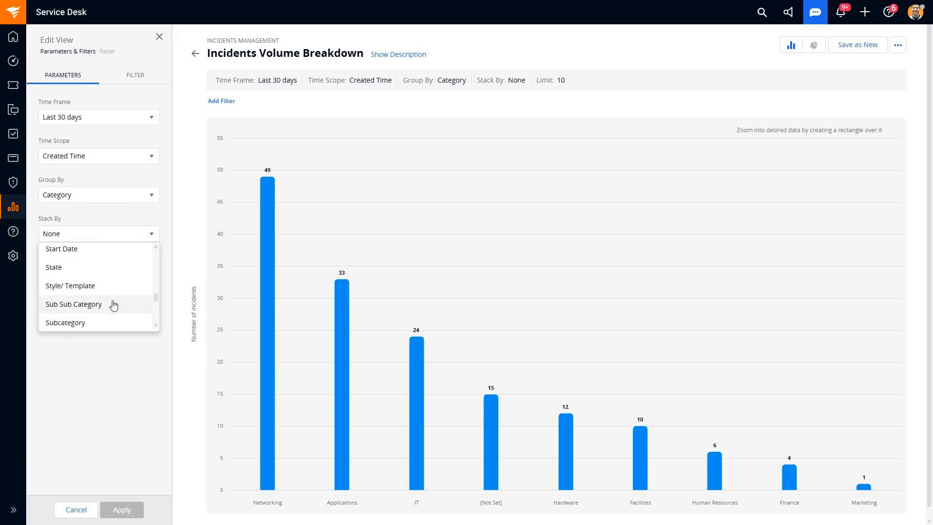
click(95, 327)
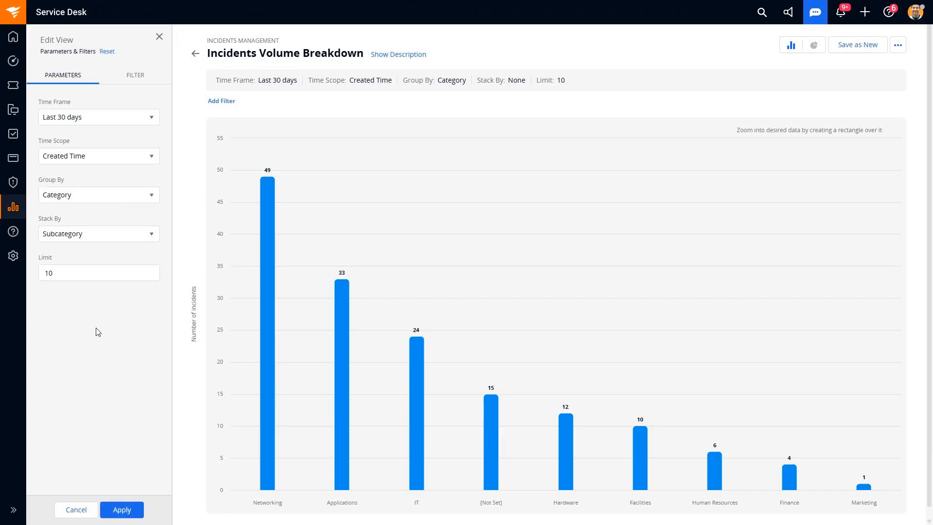
click(127, 509)
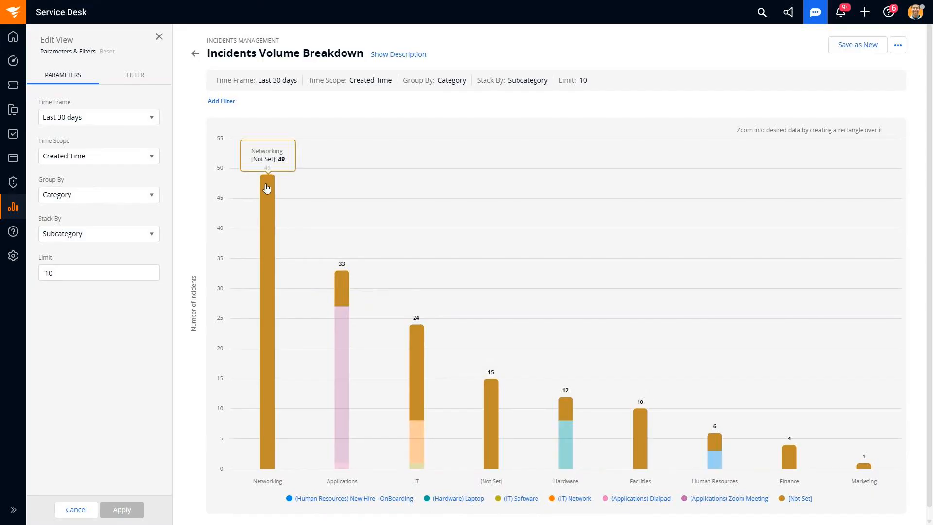
Step: Examine the subcategory segments in the Applications, IT and Hardware bars, and close the Edit View pane
mouse_move(339, 339)
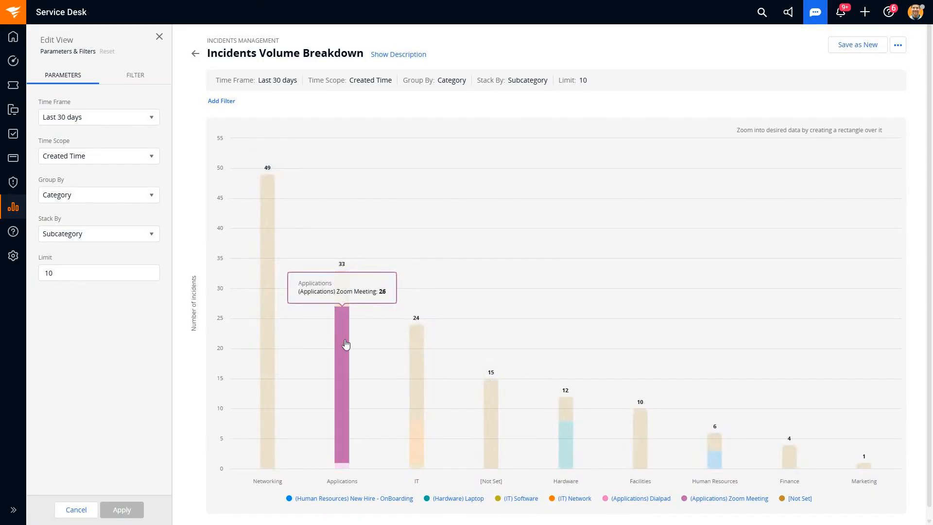
mouse_move(341, 357)
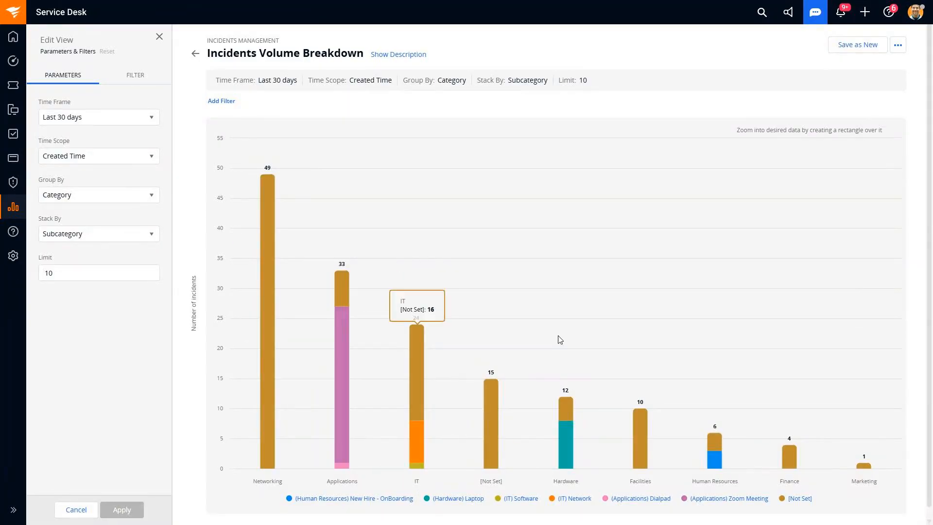
mouse_move(567, 449)
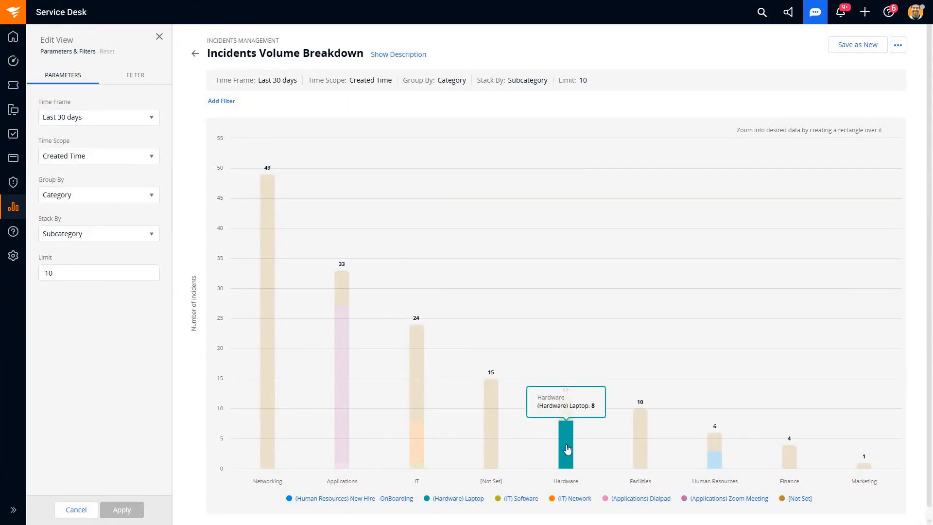
click(160, 37)
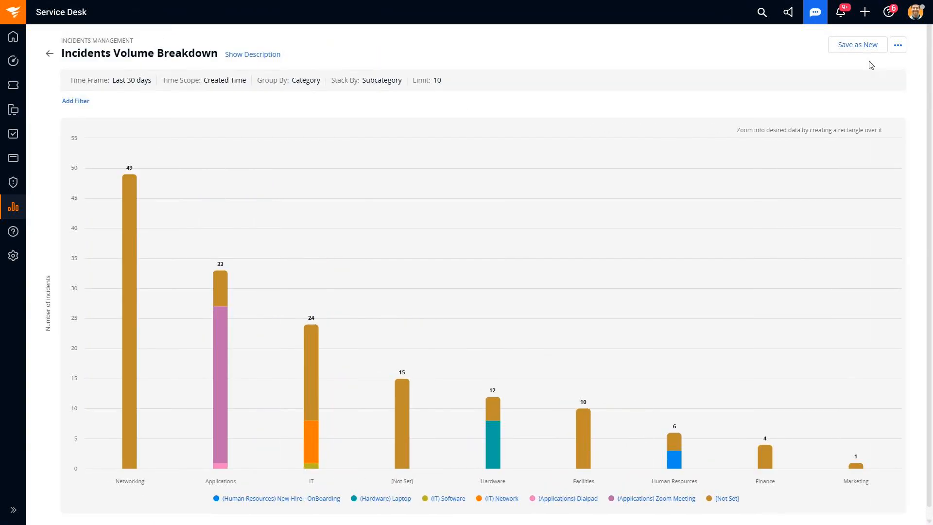
Step: Save the customized report as a new report named "Incidents Volume Breakdown last month"
click(868, 50)
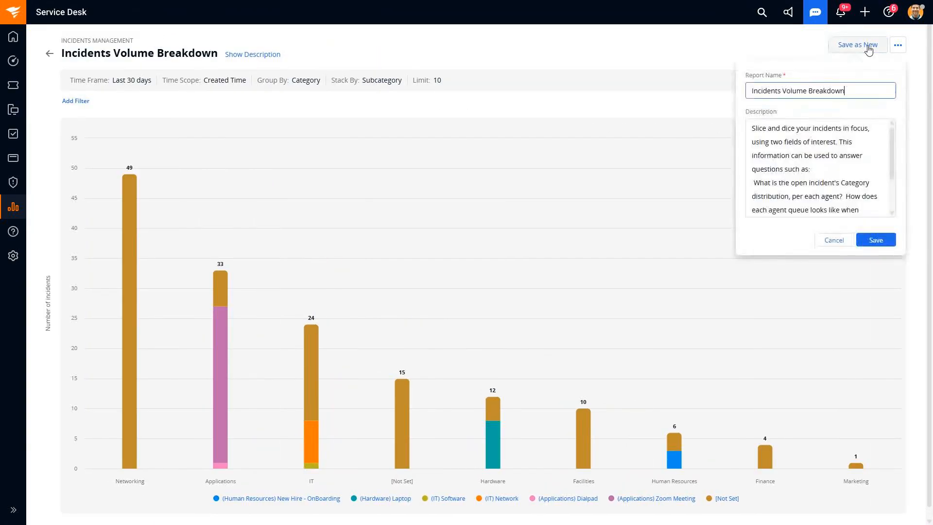
click(874, 239)
click(854, 89)
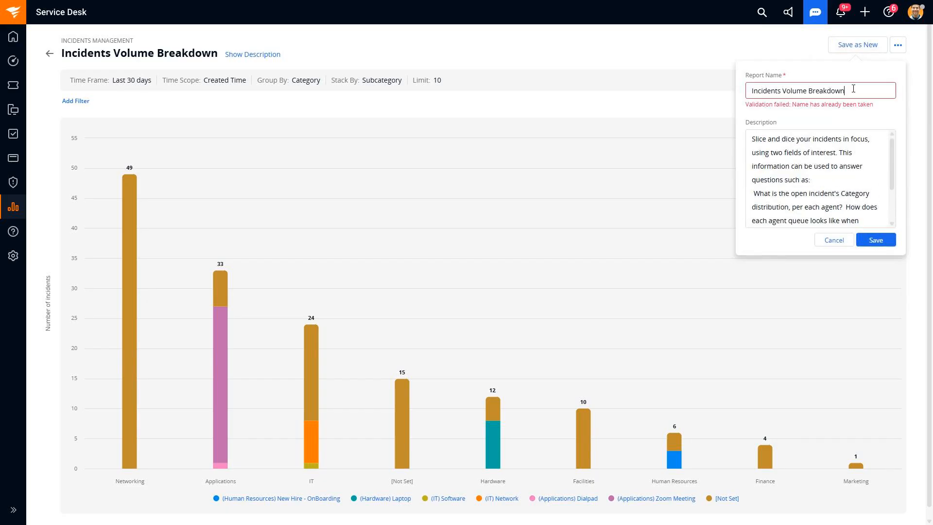
text(last month)
click(887, 243)
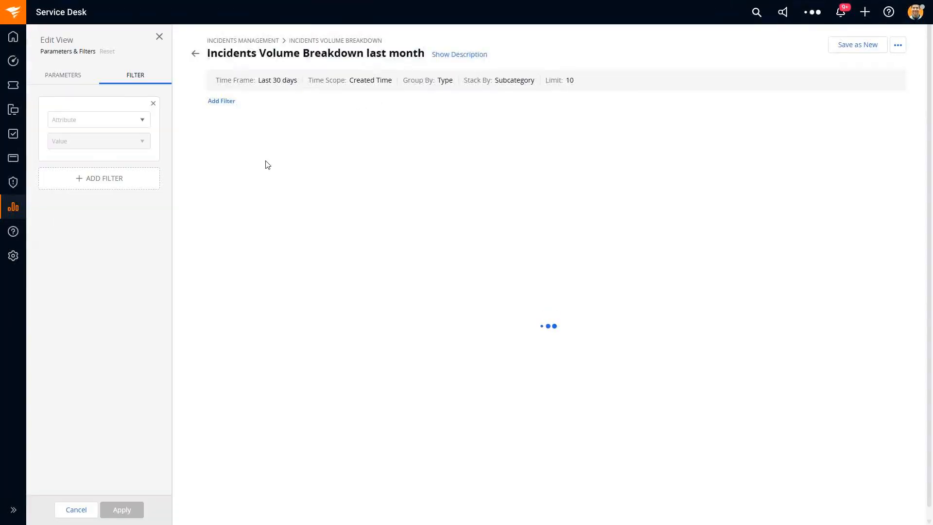
Step: Go to the Analytics reports list and open the saved Incidents Volume Breakdown last month report from My Reports
mouse_move(14, 204)
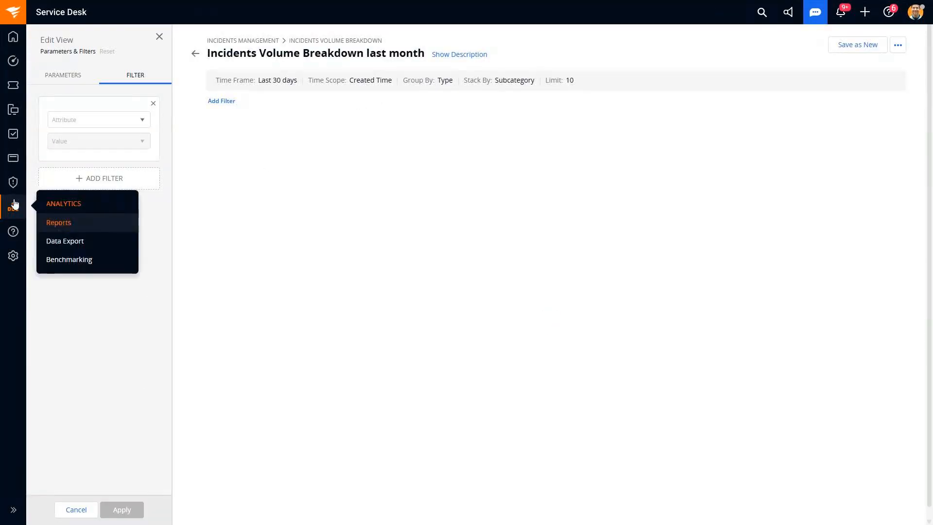
click(59, 223)
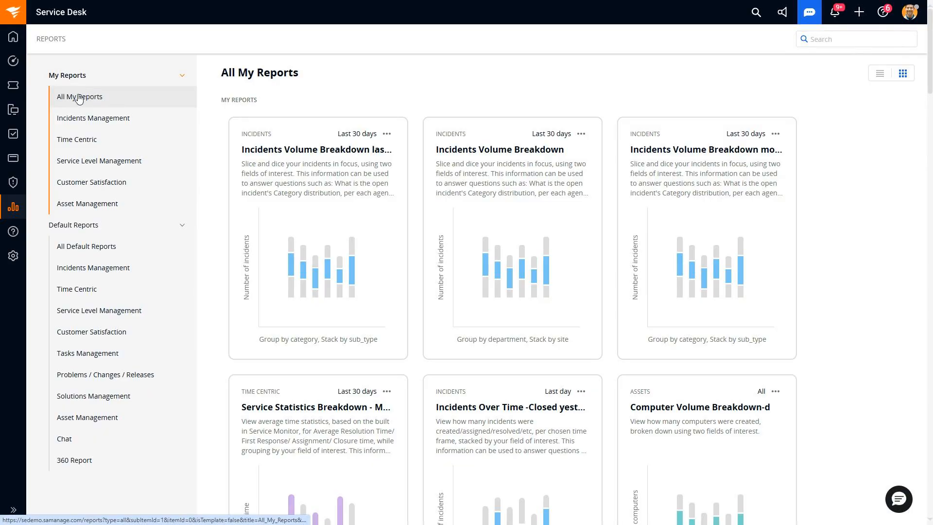
click(335, 252)
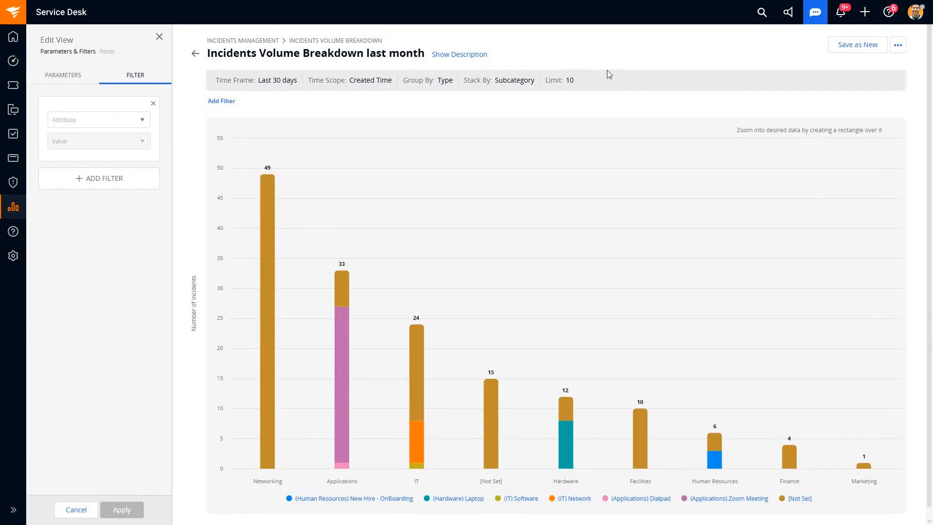
Step: Start a schedule for the saved report and add the CEO and the end-user contact as recipients
click(898, 45)
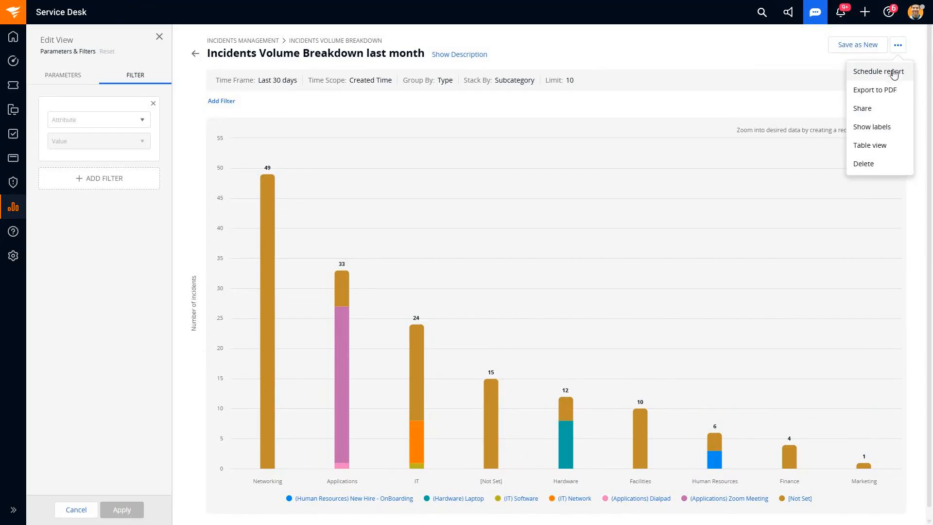
click(893, 71)
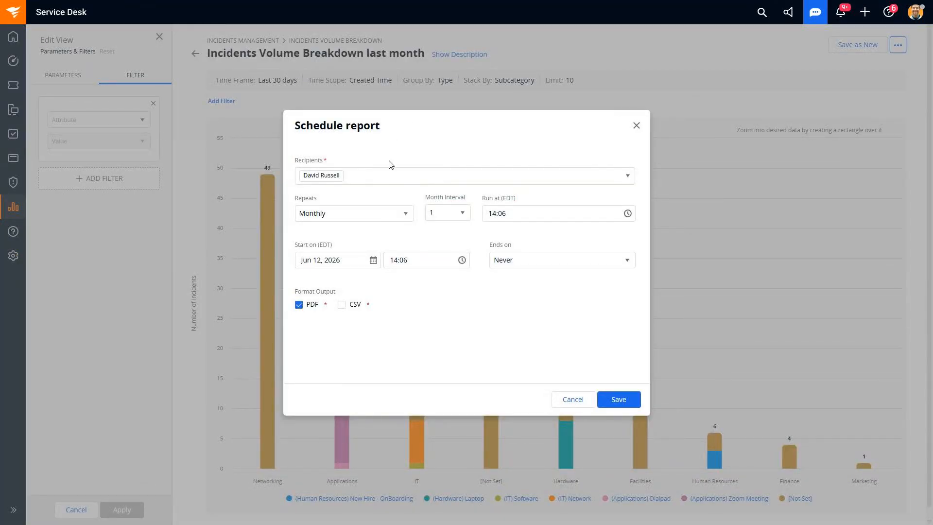
click(390, 173)
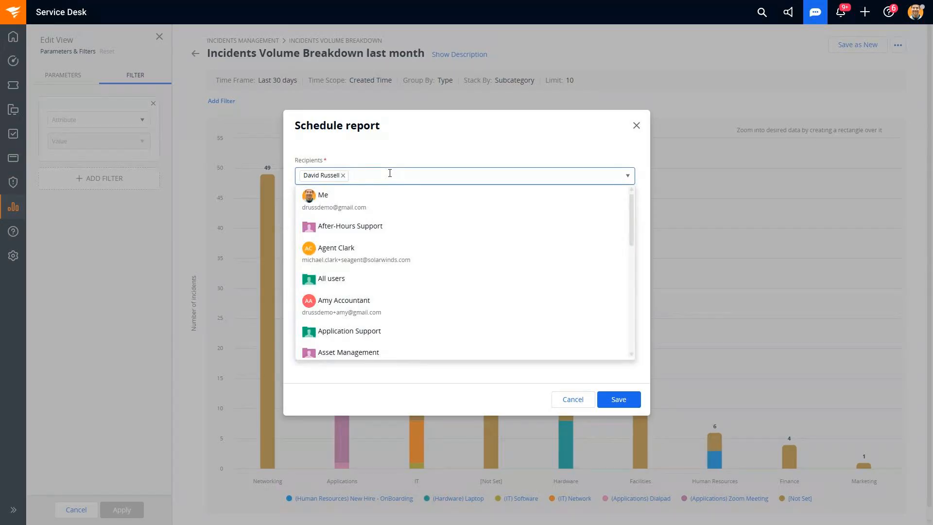
text(bill)
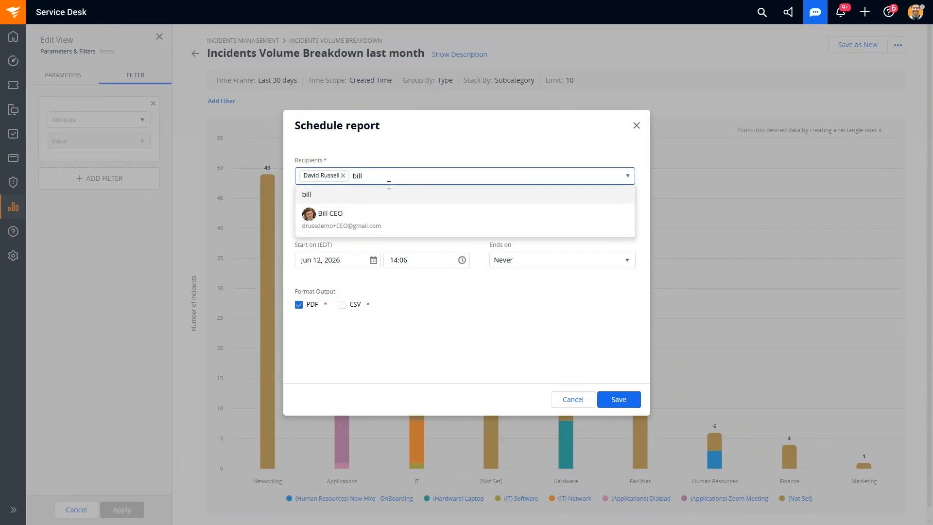
click(393, 214)
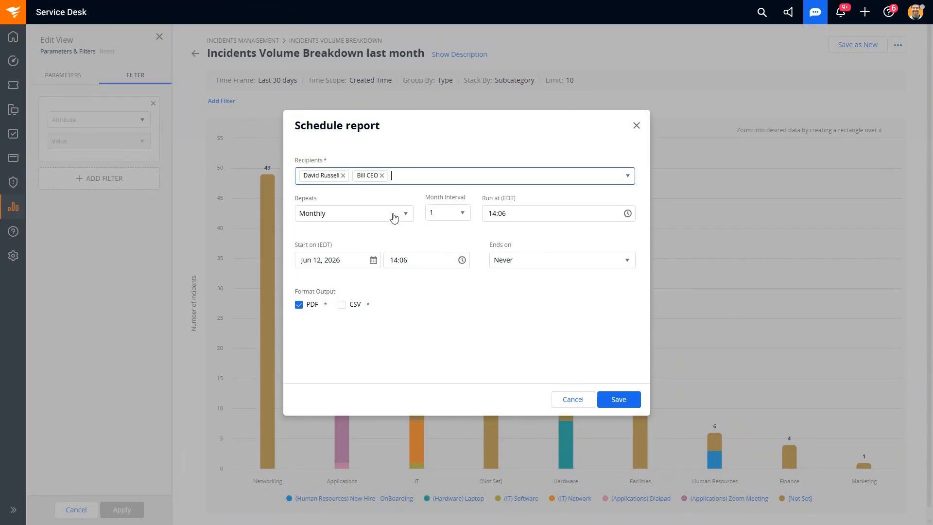
click(423, 178)
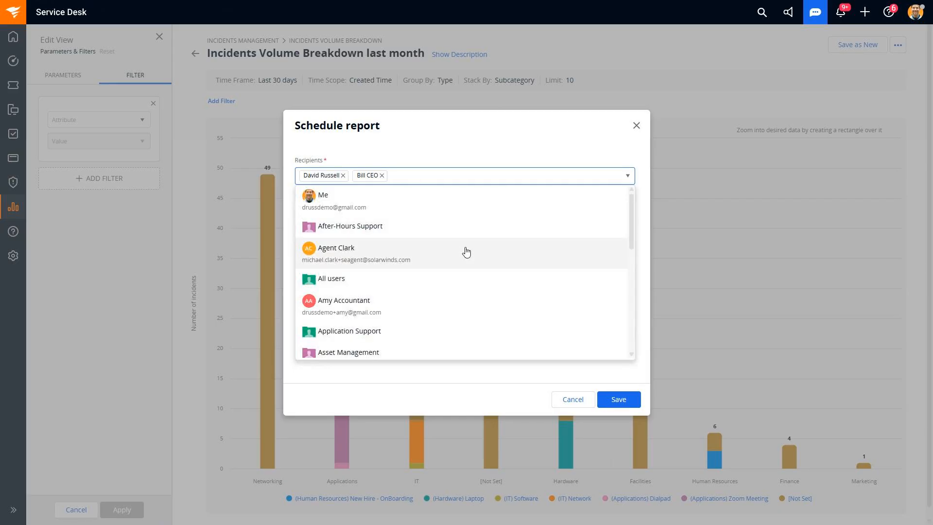
text(ed)
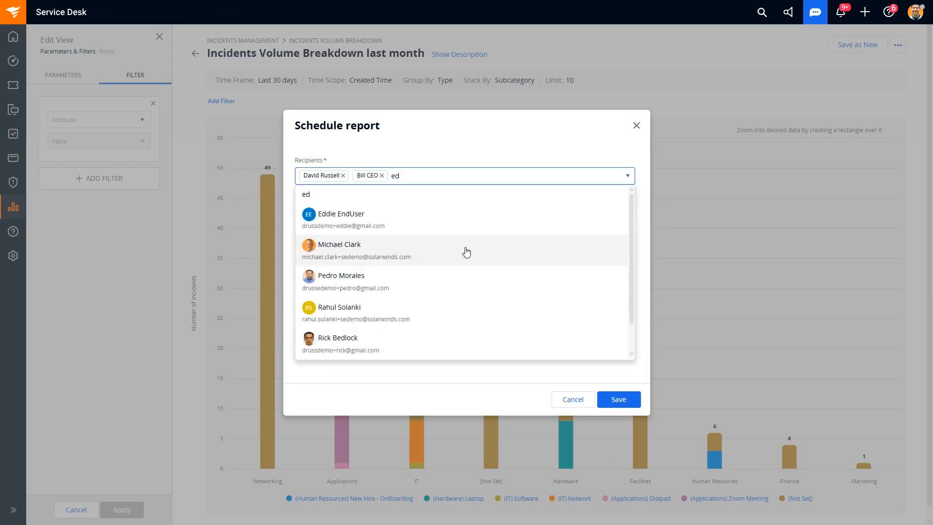
click(399, 218)
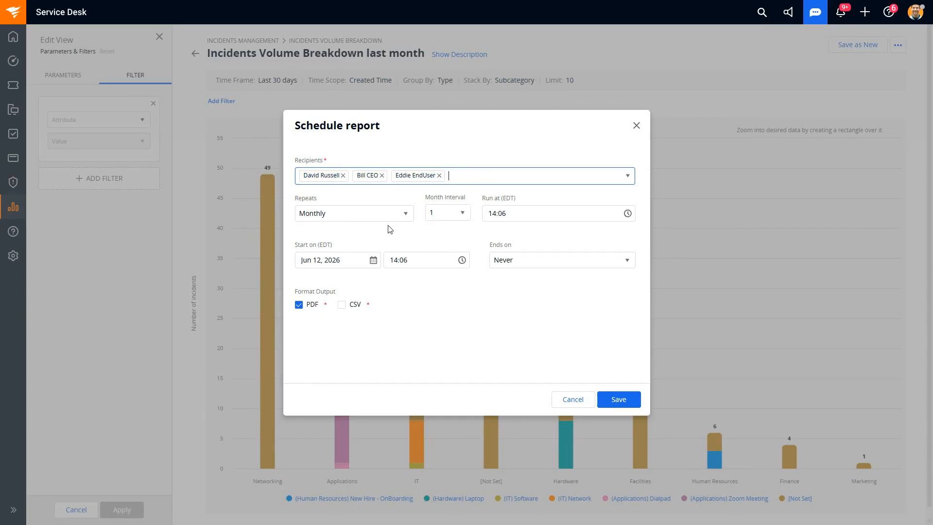
Step: Set the report schedule to repeat Monthly with a run time of 9:00
click(376, 216)
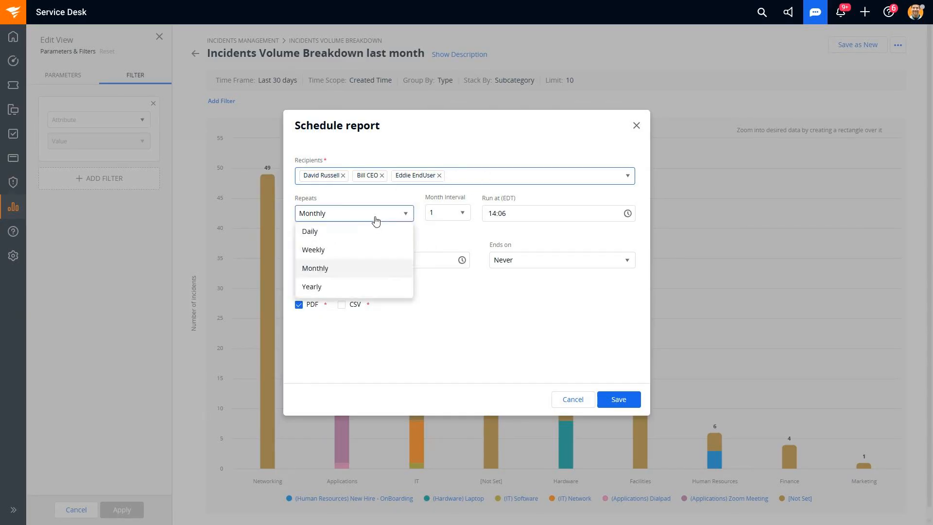
click(379, 268)
click(507, 214)
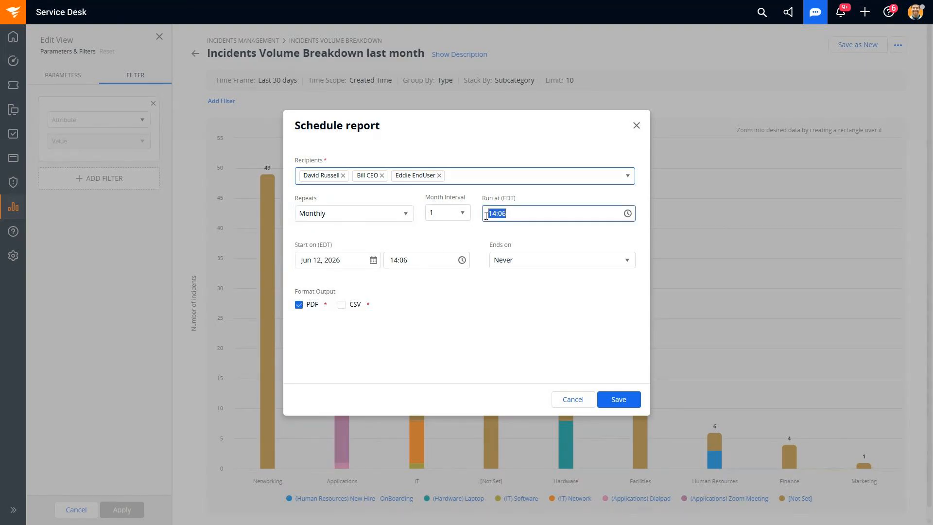
text(9:00)
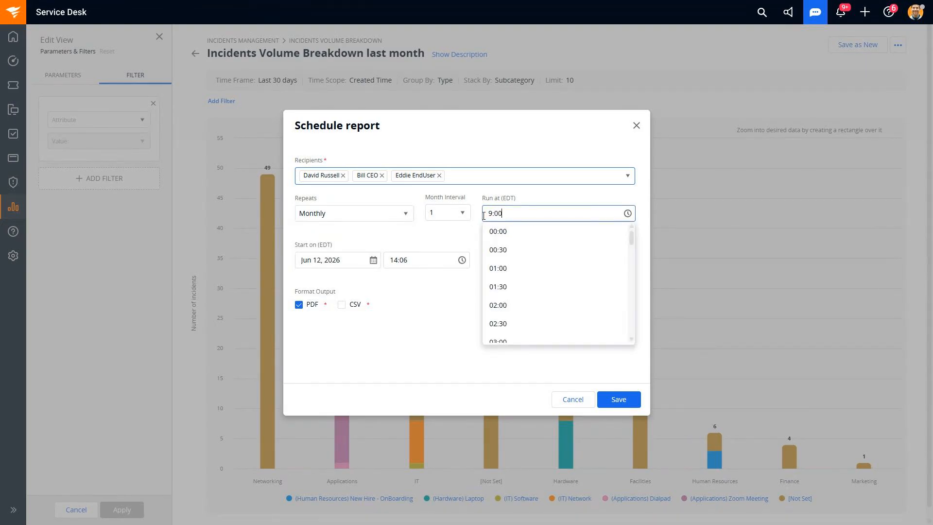
Step: Save the report schedule with a start on Jul 01, 2026 at 9:00 and both PDF and CSV output
click(466, 244)
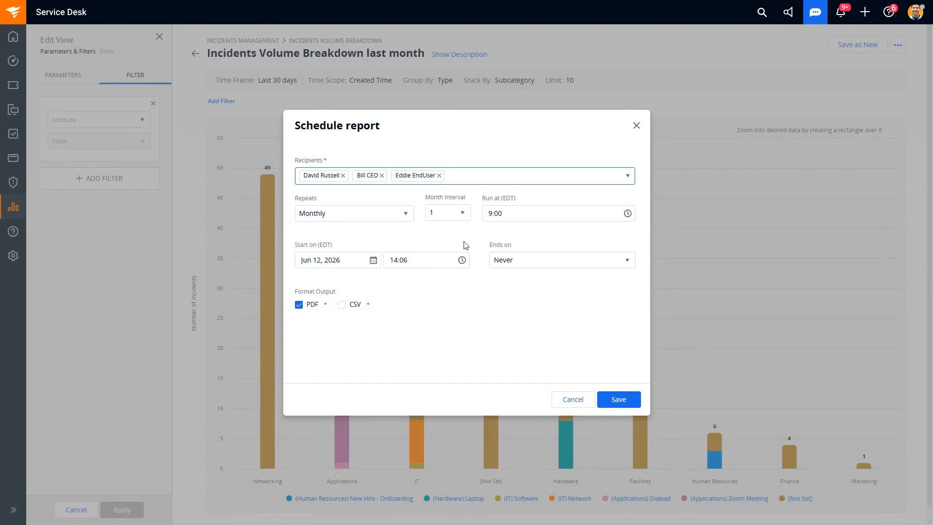
click(373, 261)
click(349, 371)
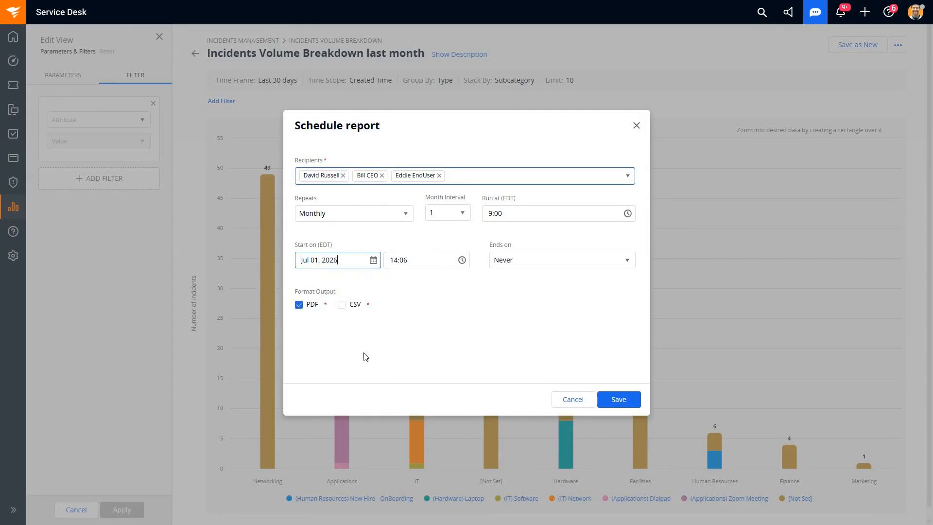
click(424, 261)
text(9:00)
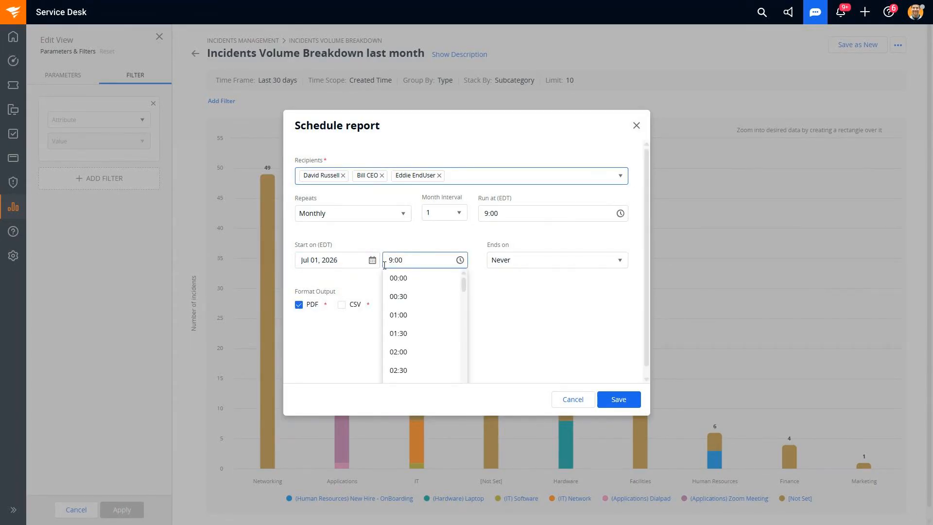
click(501, 294)
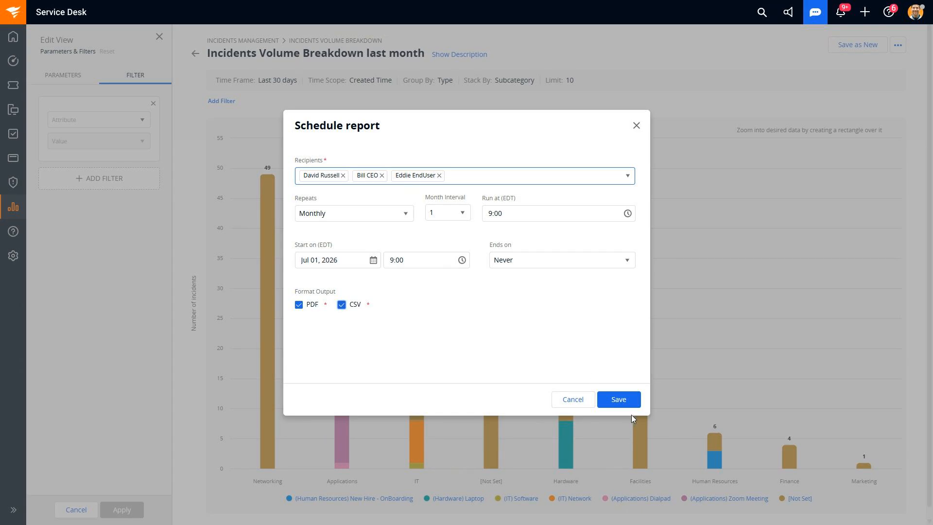
click(623, 404)
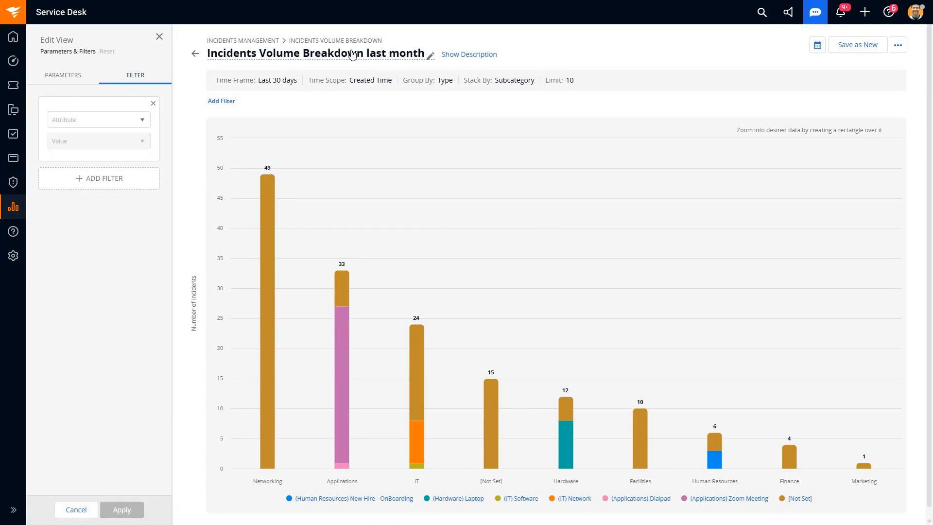
Step: Open the 360 Report from the Analytics default reports and generate it for the Last 6 months
mouse_move(13, 206)
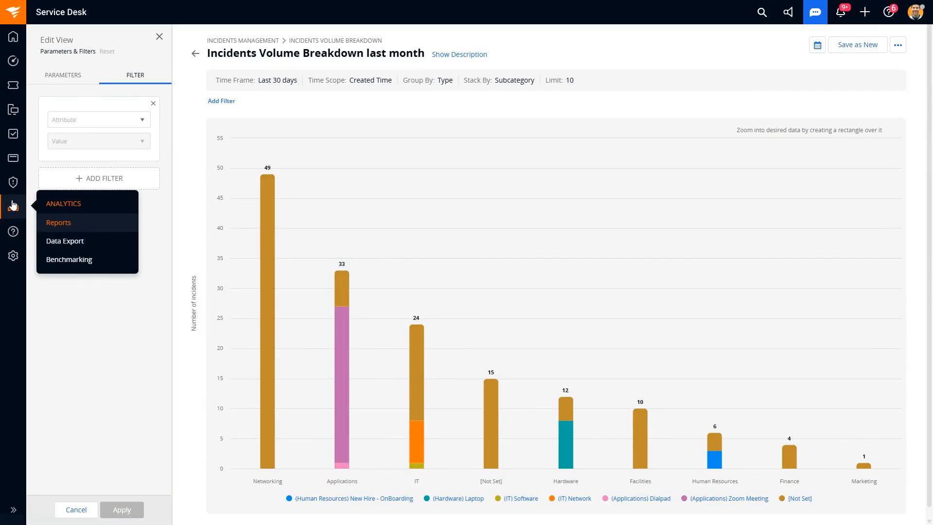
click(76, 220)
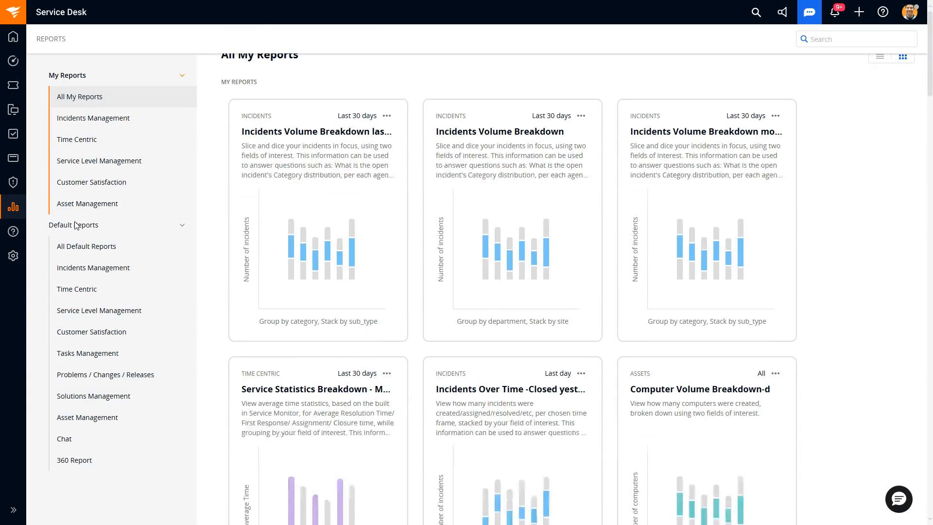
click(101, 464)
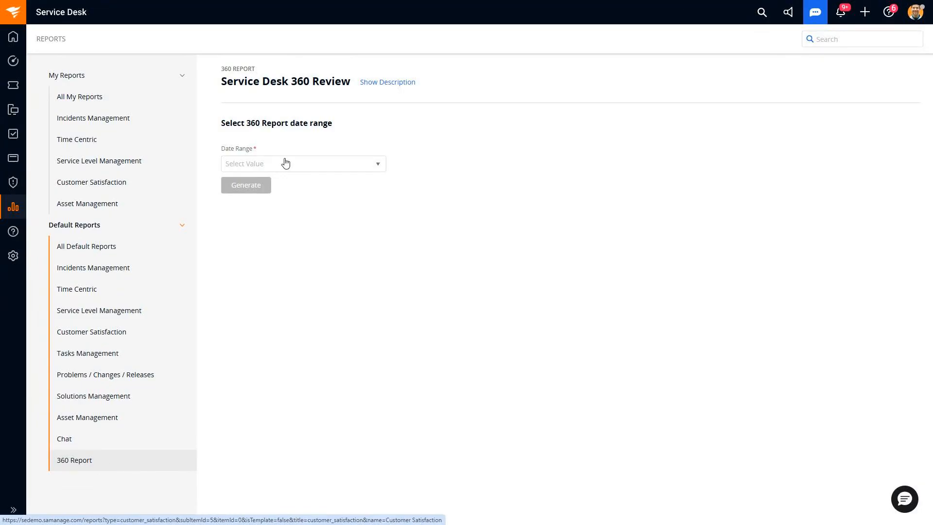
click(307, 165)
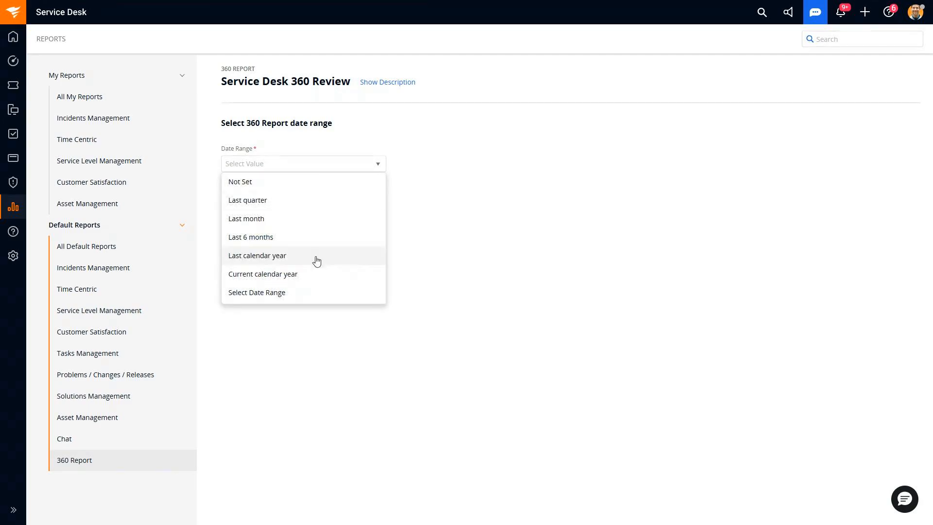
click(294, 241)
click(252, 185)
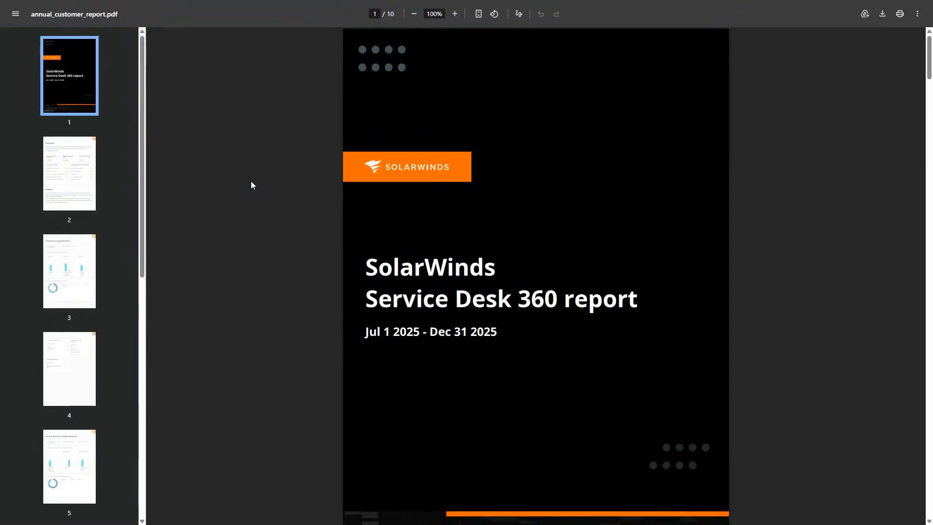
Step: Review the 360 report's Overview page, covering the ticket, resolution time and asset metrics, top requests and articles, and Insights
scroll(250, 185, down, 2)
click(92, 180)
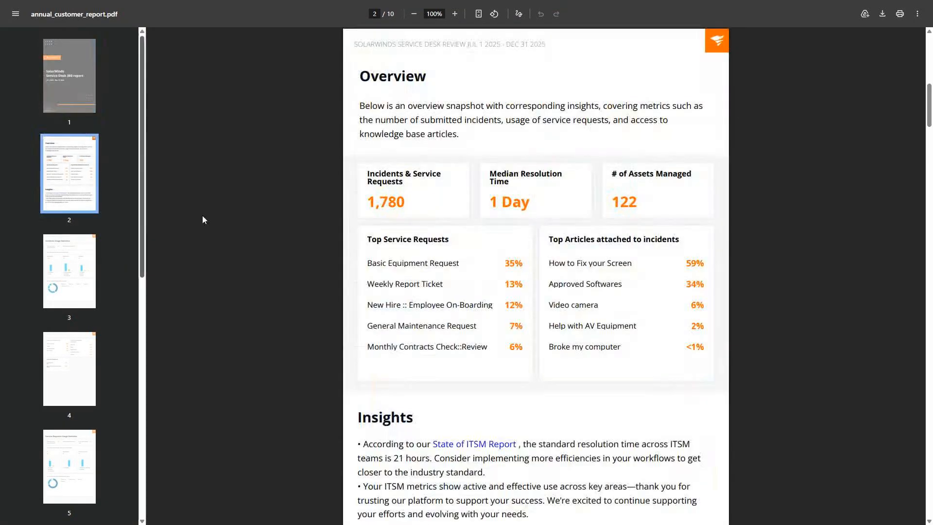
drag(404, 194, 370, 196)
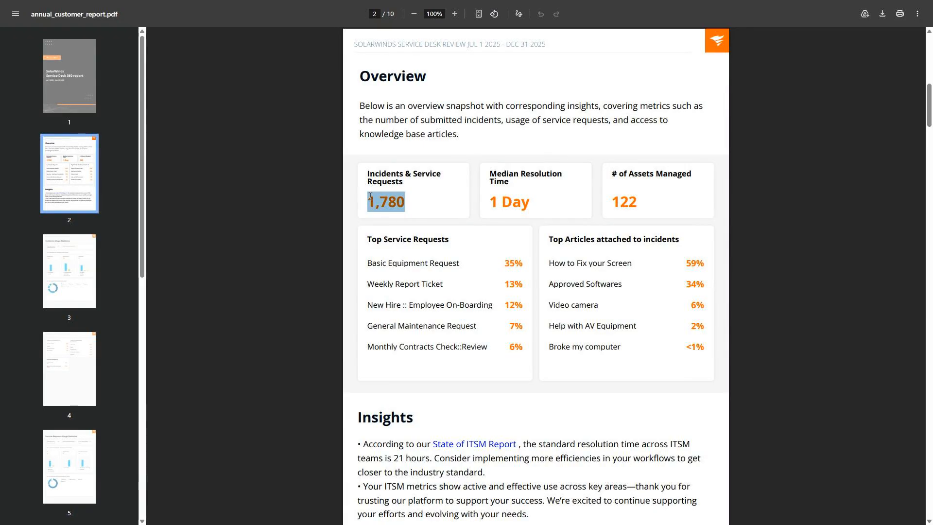
click(494, 202)
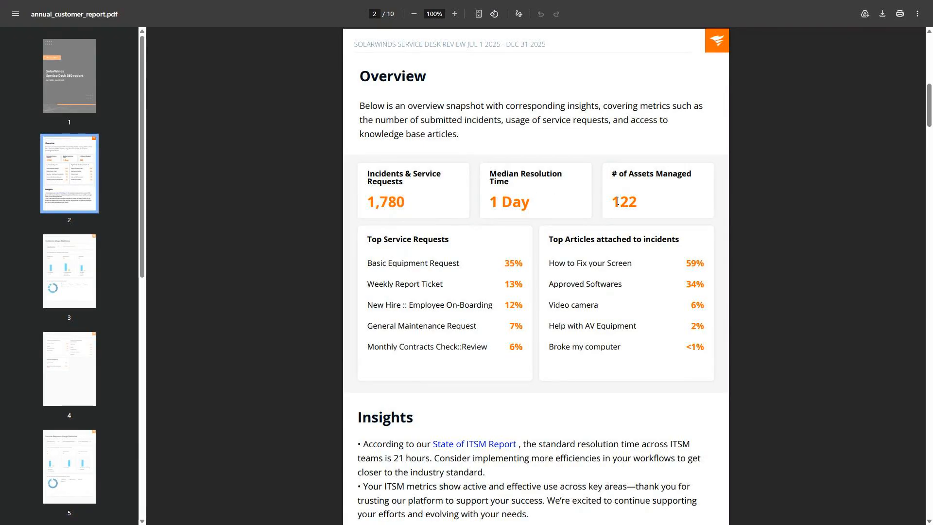
scroll(615, 201, down, 2)
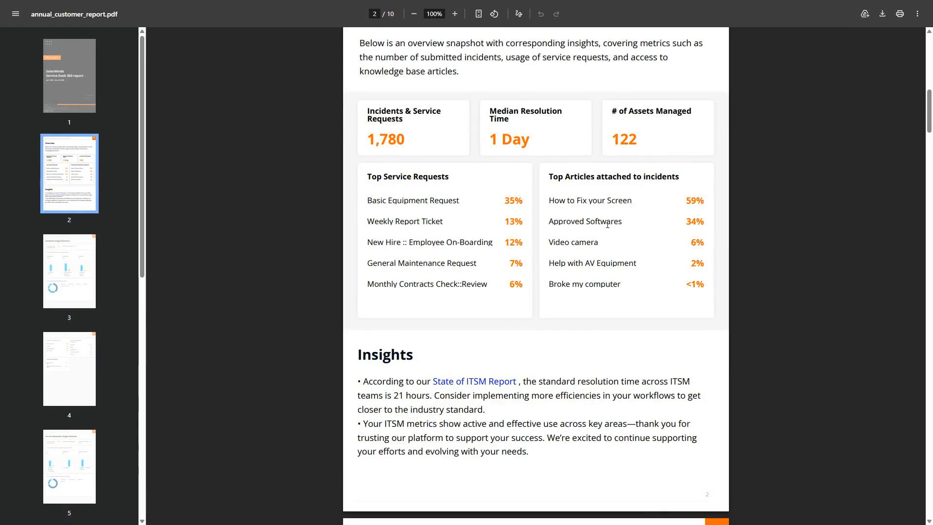
scroll(612, 227, down, 3)
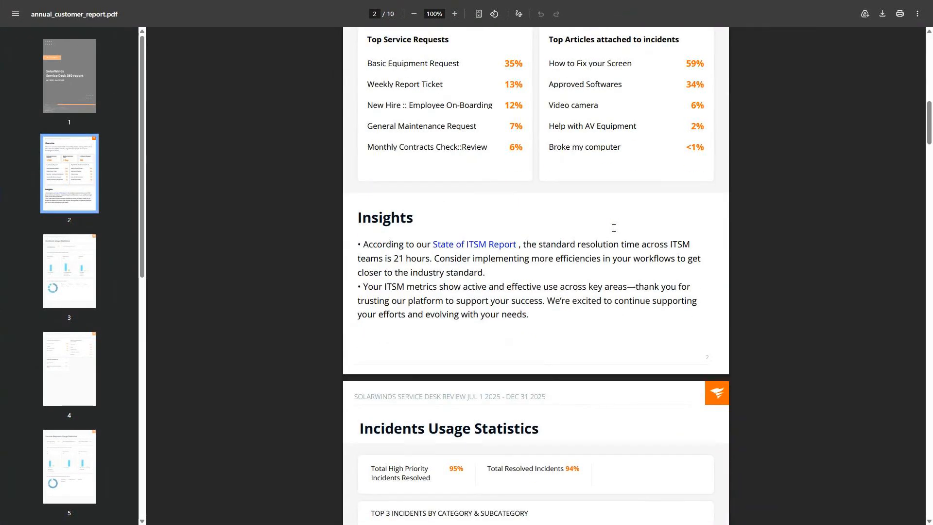
scroll(582, 230, down, 1)
Step: Examine the Incidents Usage Statistics, including top categories, origin, tickets by site and department, and Total SLA Compliance
scroll(538, 289, down, 5)
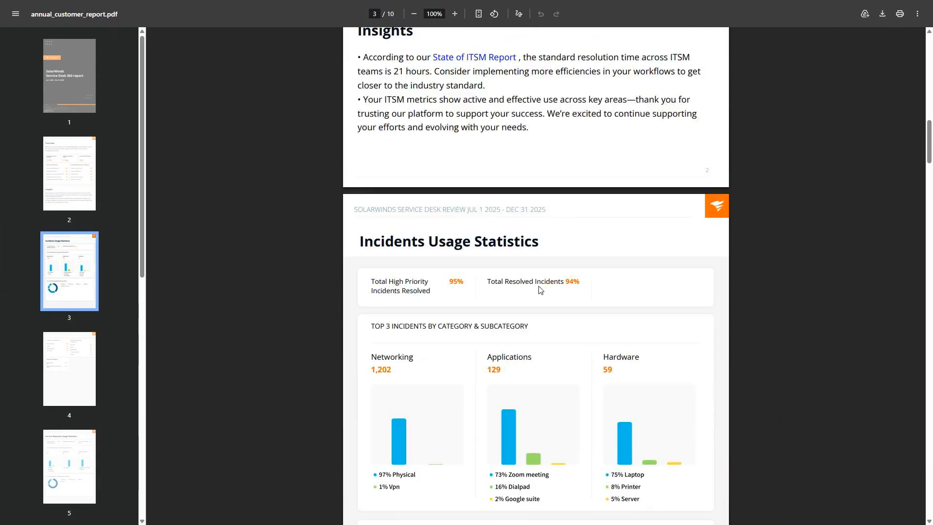
scroll(540, 289, down, 6)
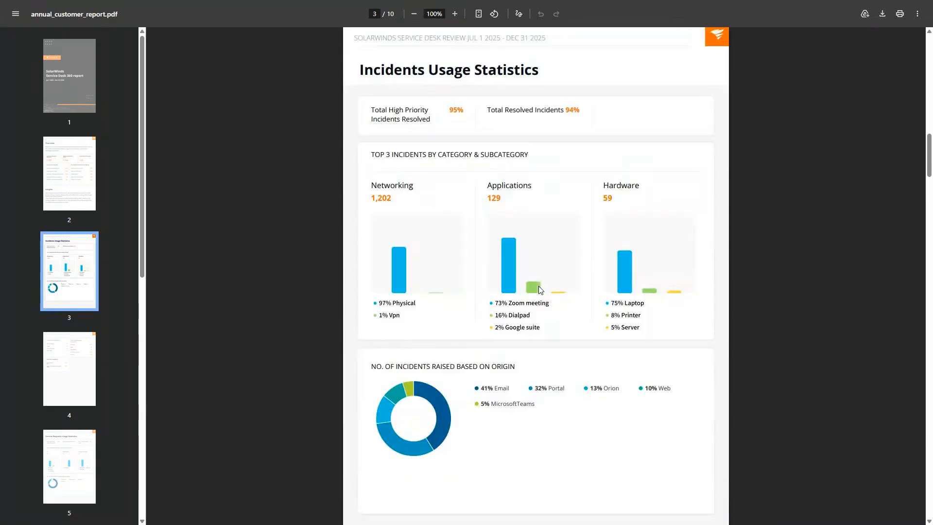
scroll(538, 289, down, 6)
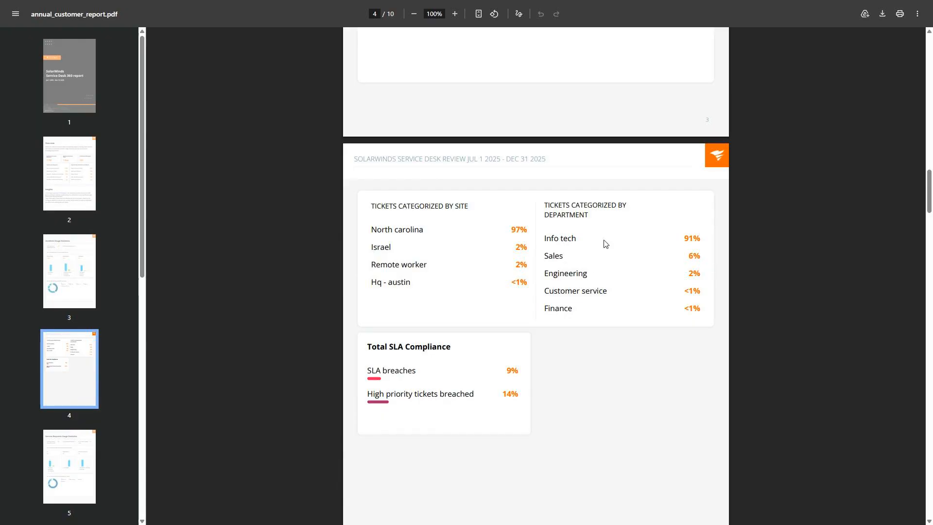
scroll(576, 318, down, 2)
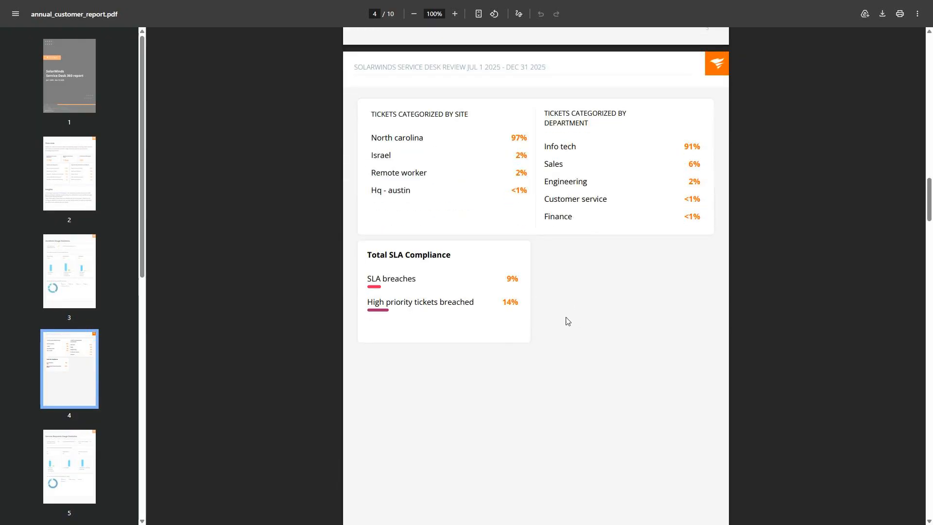
double_click(385, 278)
Step: Examine the Service Requests Usage Statistics, including top categories, origin, site and department breakdowns, and the Team Velocity insight
scroll(508, 361, down, 8)
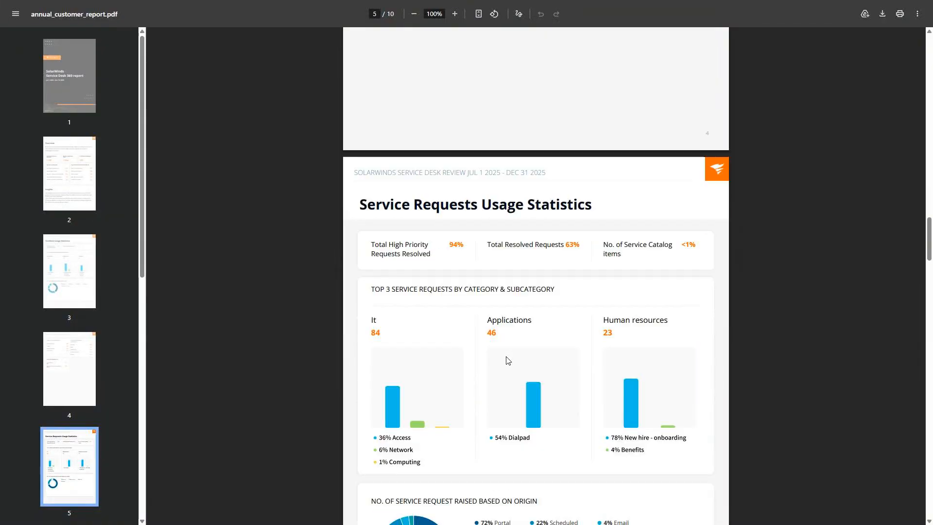
scroll(506, 359, down, 1)
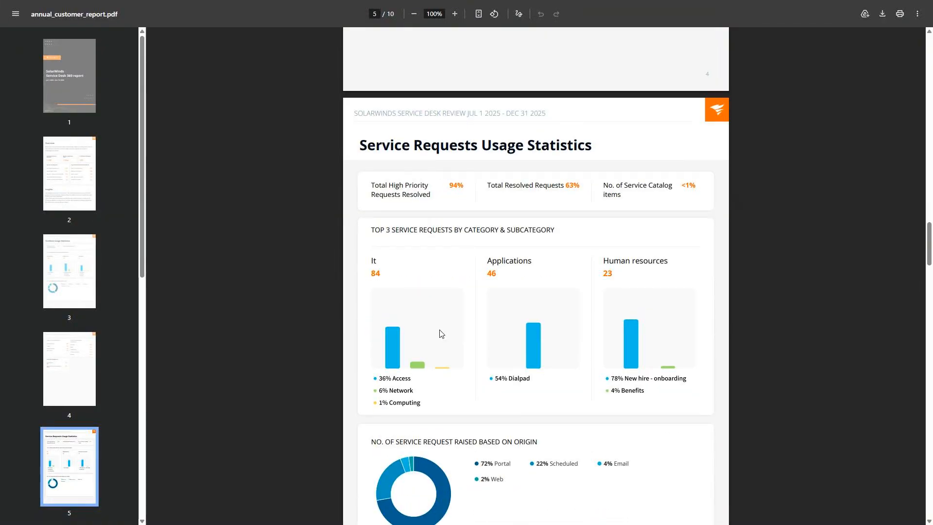
scroll(540, 343, down, 4)
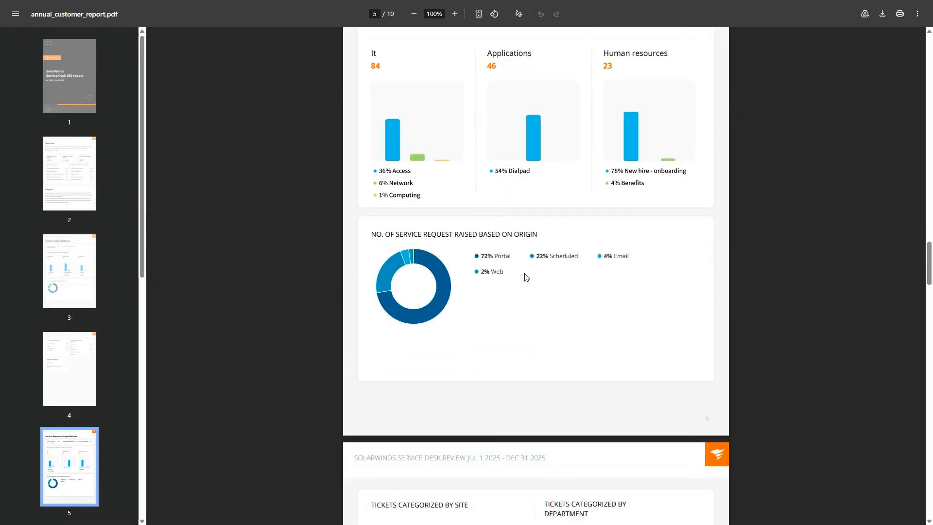
scroll(526, 277, down, 6)
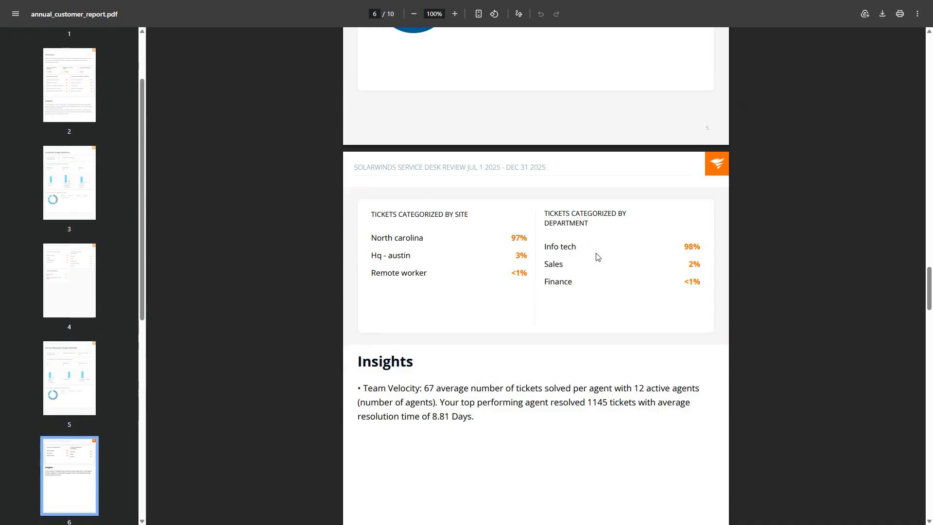
scroll(596, 256, down, 3)
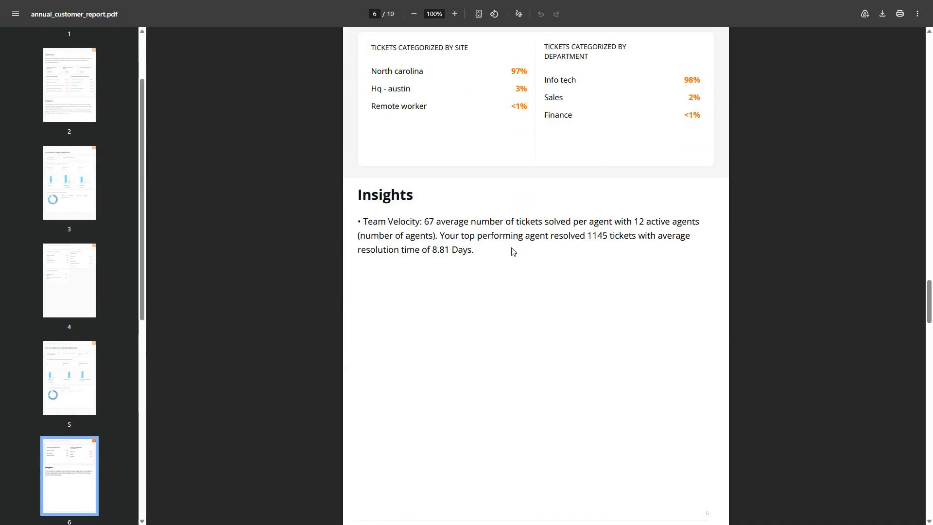
Step: Review the Service Desk Usage section and the Modules in use list, including the ESM module and the related Insights
scroll(511, 252, down, 4)
scroll(511, 252, down, 5)
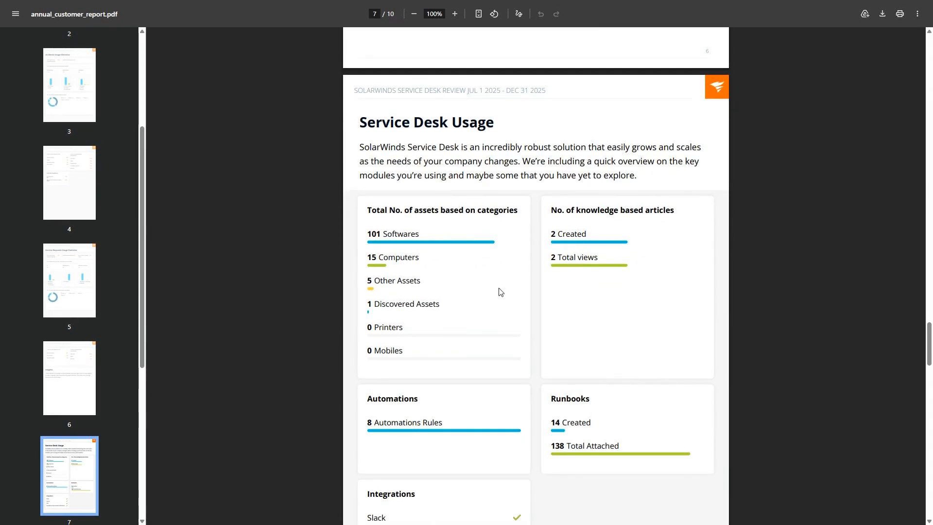
scroll(500, 291, down, 2)
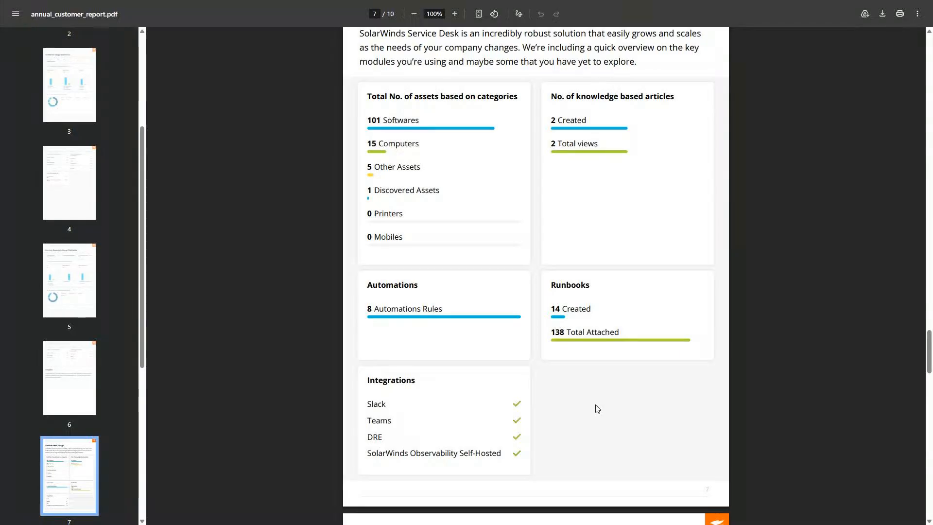
scroll(597, 408, down, 6)
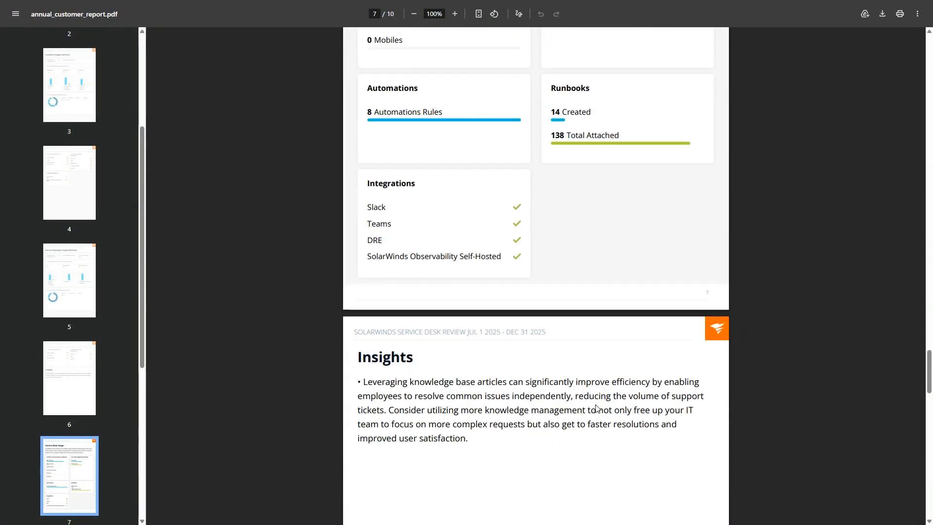
scroll(537, 273, down, 8)
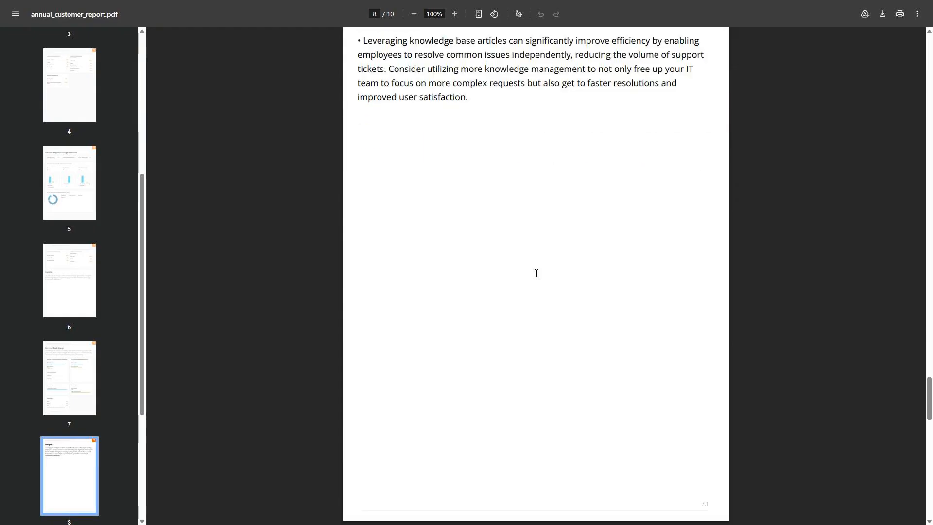
scroll(536, 273, down, 5)
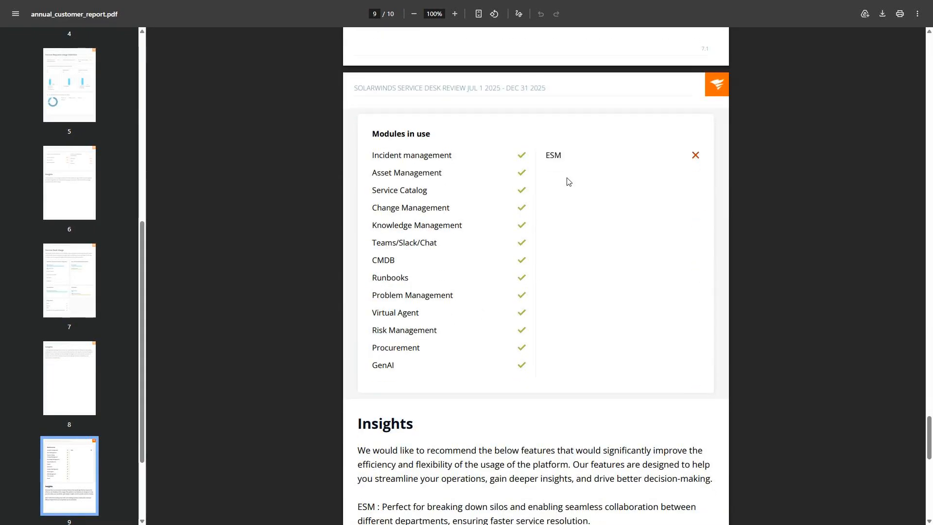
drag(568, 155, 546, 156)
scroll(545, 156, down, 8)
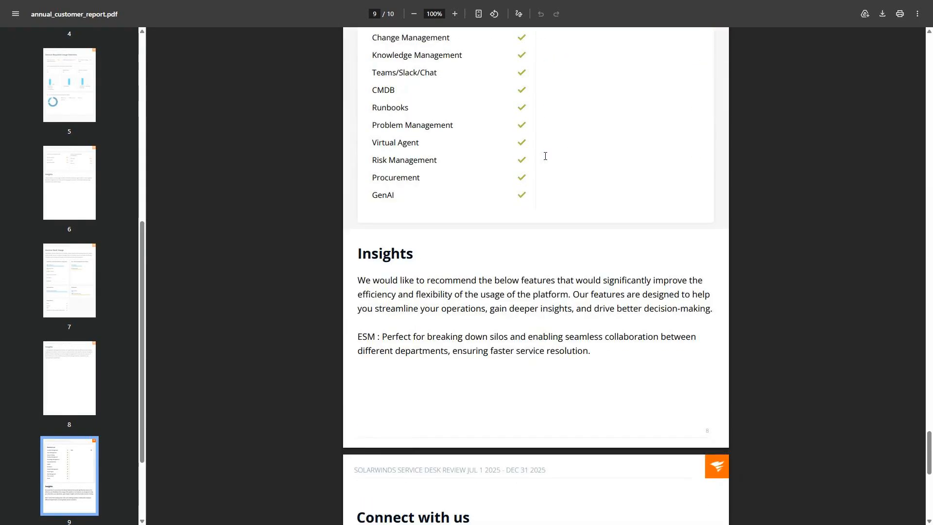
Step: Read the contact and Metrics Overview and Computation sections on the last page, and return to the report's cover
scroll(545, 156, down, 3)
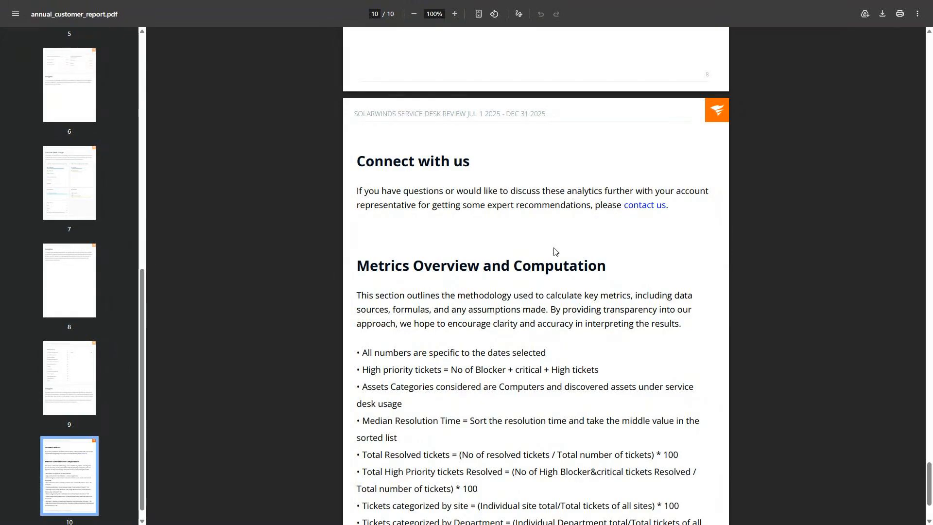
scroll(552, 258, down, 2)
scroll(568, 274, down, 2)
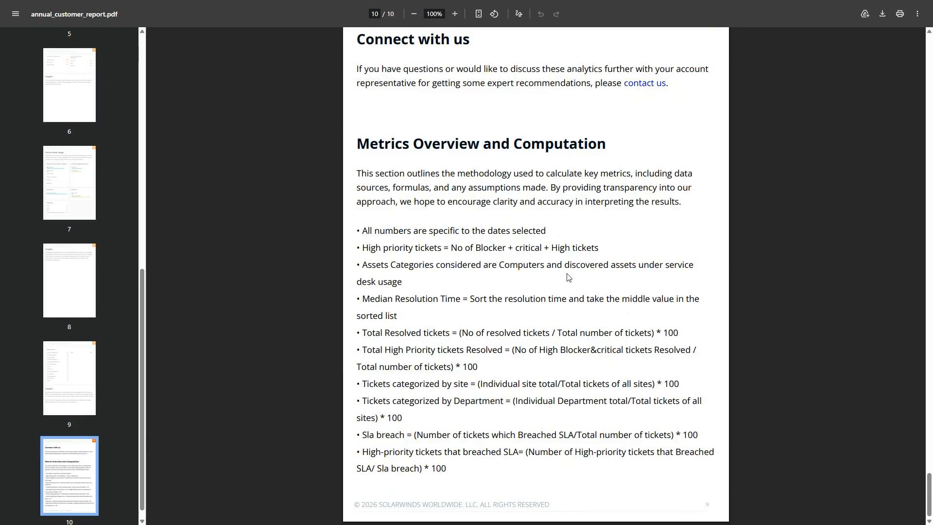
scroll(568, 277, up, 20)
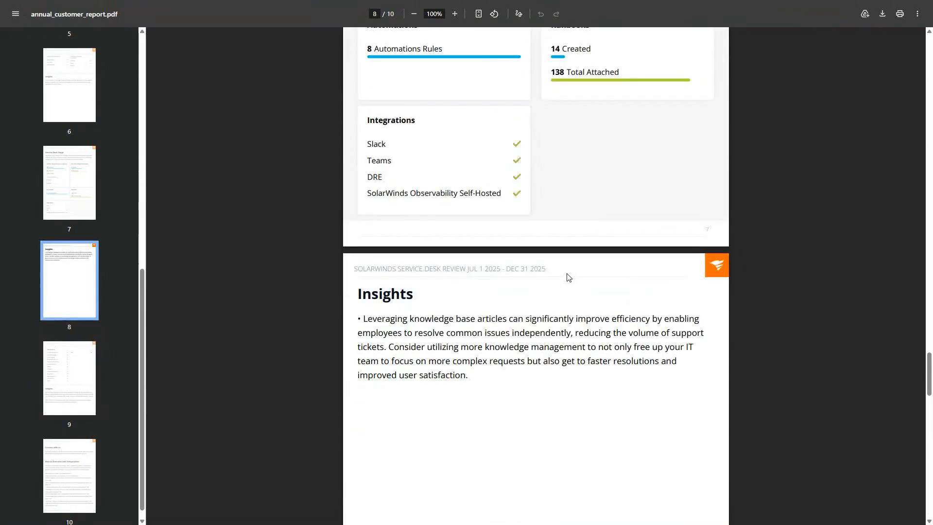
scroll(568, 277, up, 20)
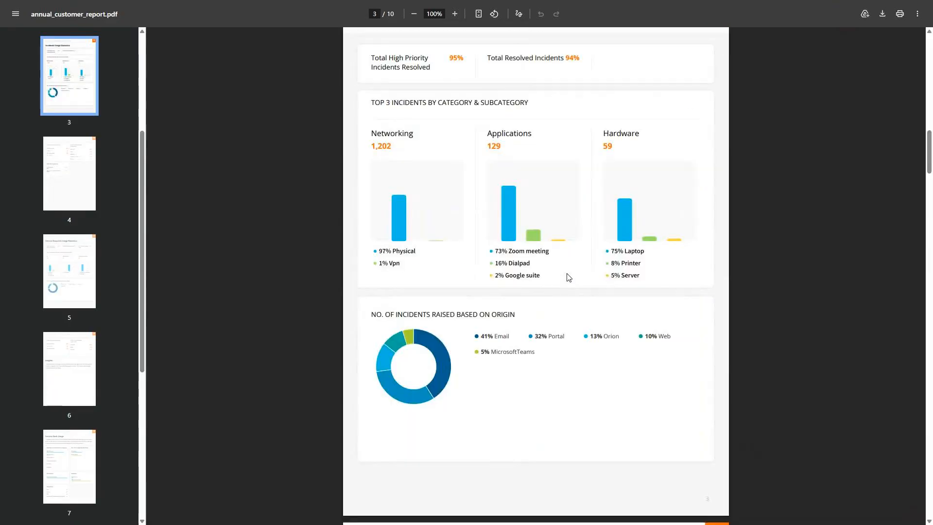
scroll(568, 277, up, 12)
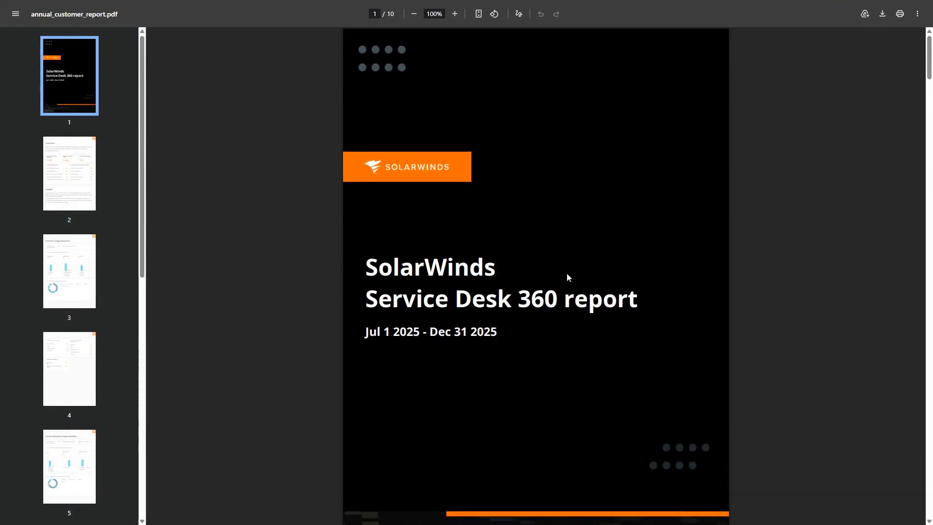